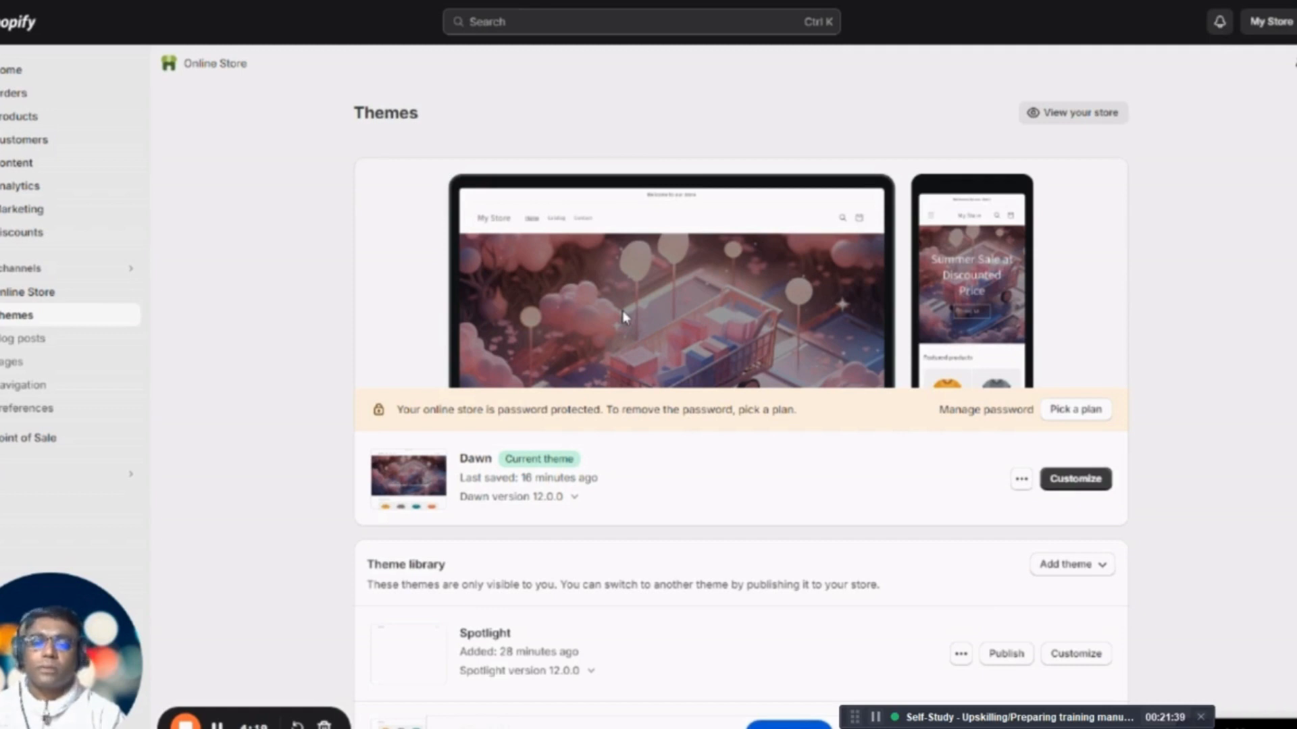
Step: Open the current Dawn theme for customization
{"action": "scroll", "coordinate": [623, 318], "scroll_direction": "down", "scroll_amount": 10}
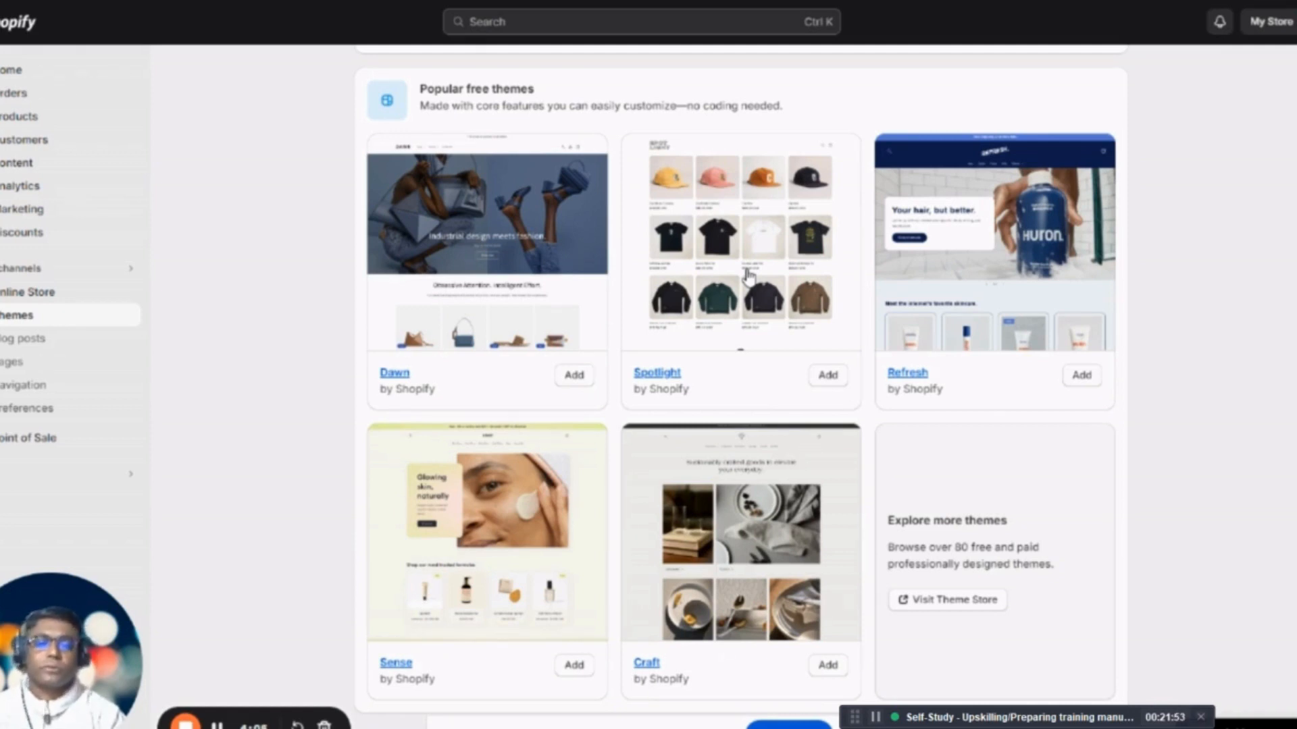
{"action": "scroll", "coordinate": [754, 444], "scroll_direction": "up", "scroll_amount": 10}
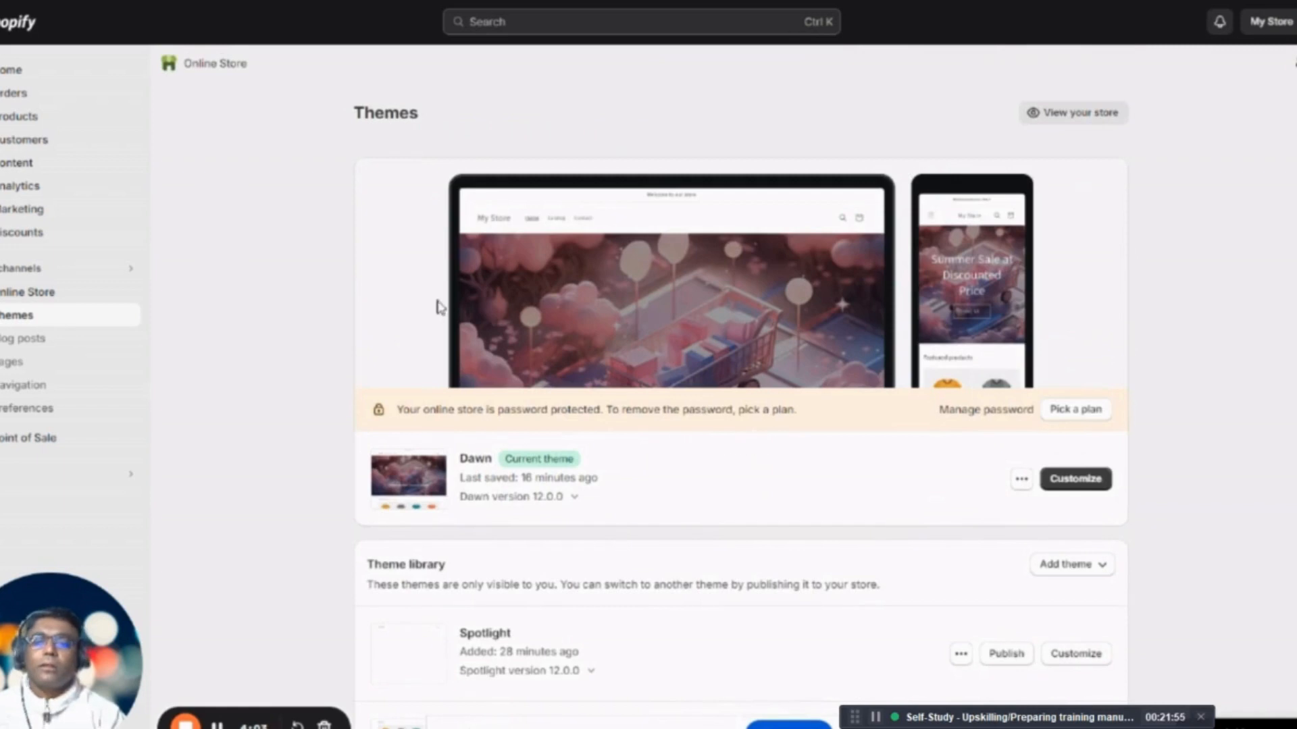
{"action": "left_click", "coordinate": [1076, 481]}
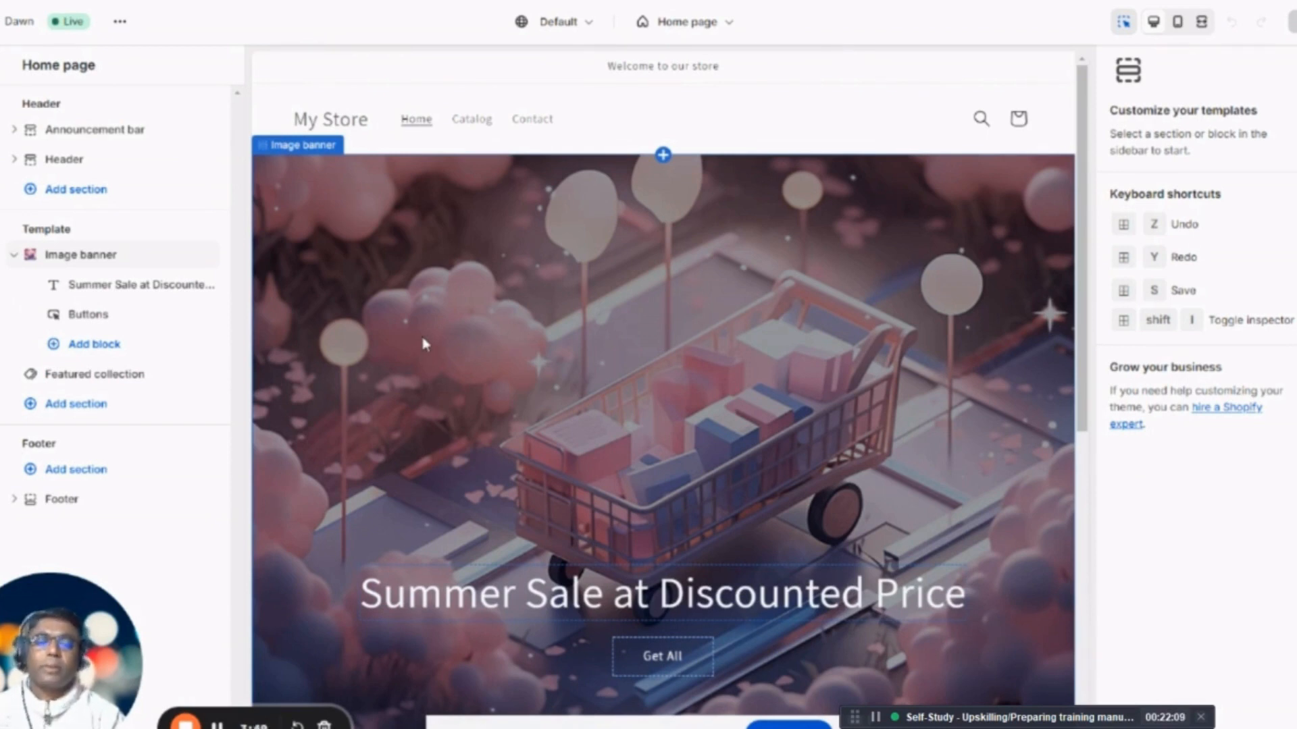
Step: Open the settings of the "Welcome to our store" announcement in the header's announcement bar
{"action": "scroll", "coordinate": [777, 428], "scroll_direction": "down", "scroll_amount": 5}
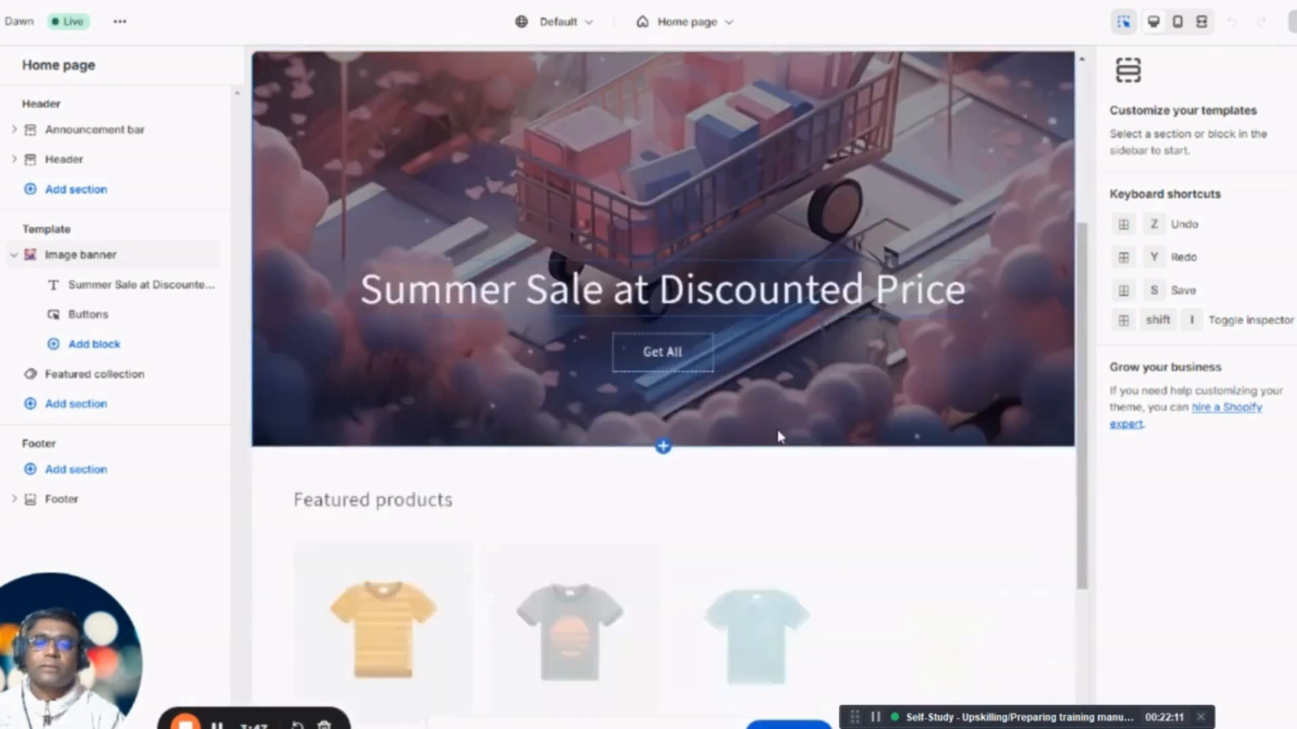
{"action": "scroll", "coordinate": [777, 429], "scroll_direction": "down", "scroll_amount": 5}
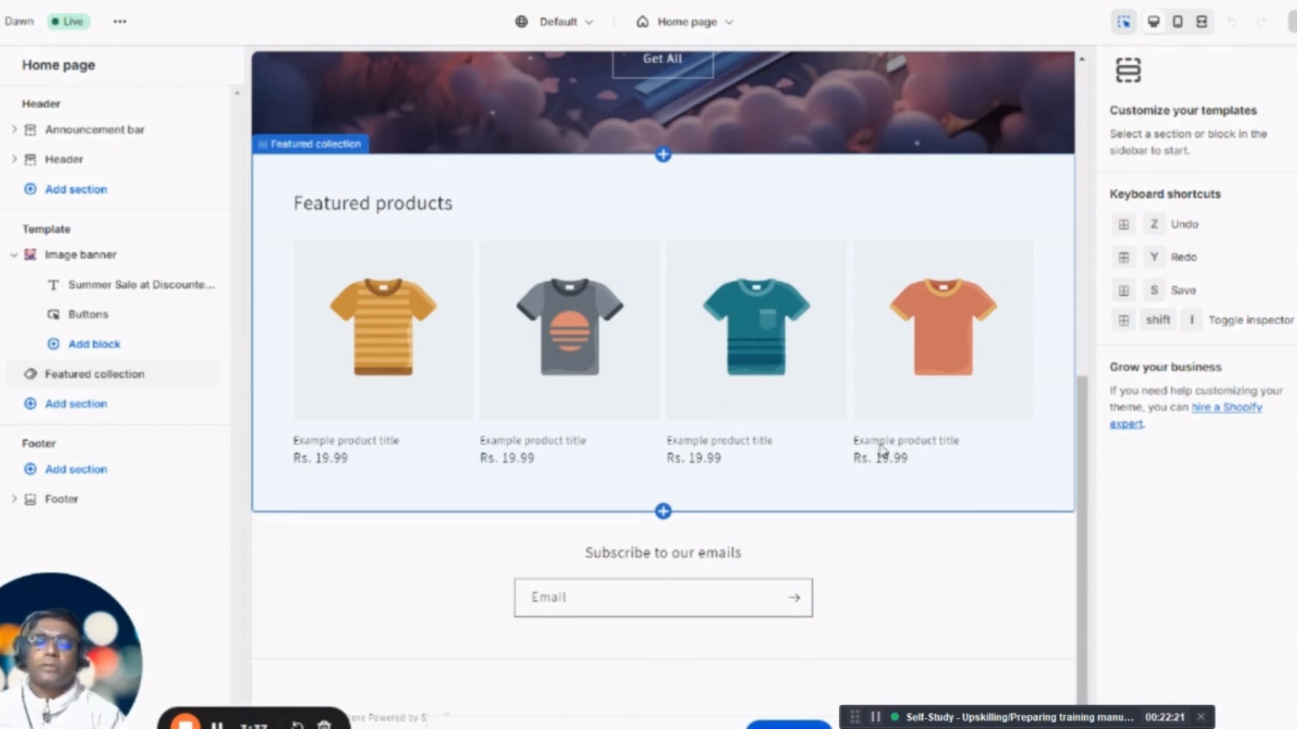
{"action": "scroll", "coordinate": [533, 425], "scroll_direction": "up", "scroll_amount": 10}
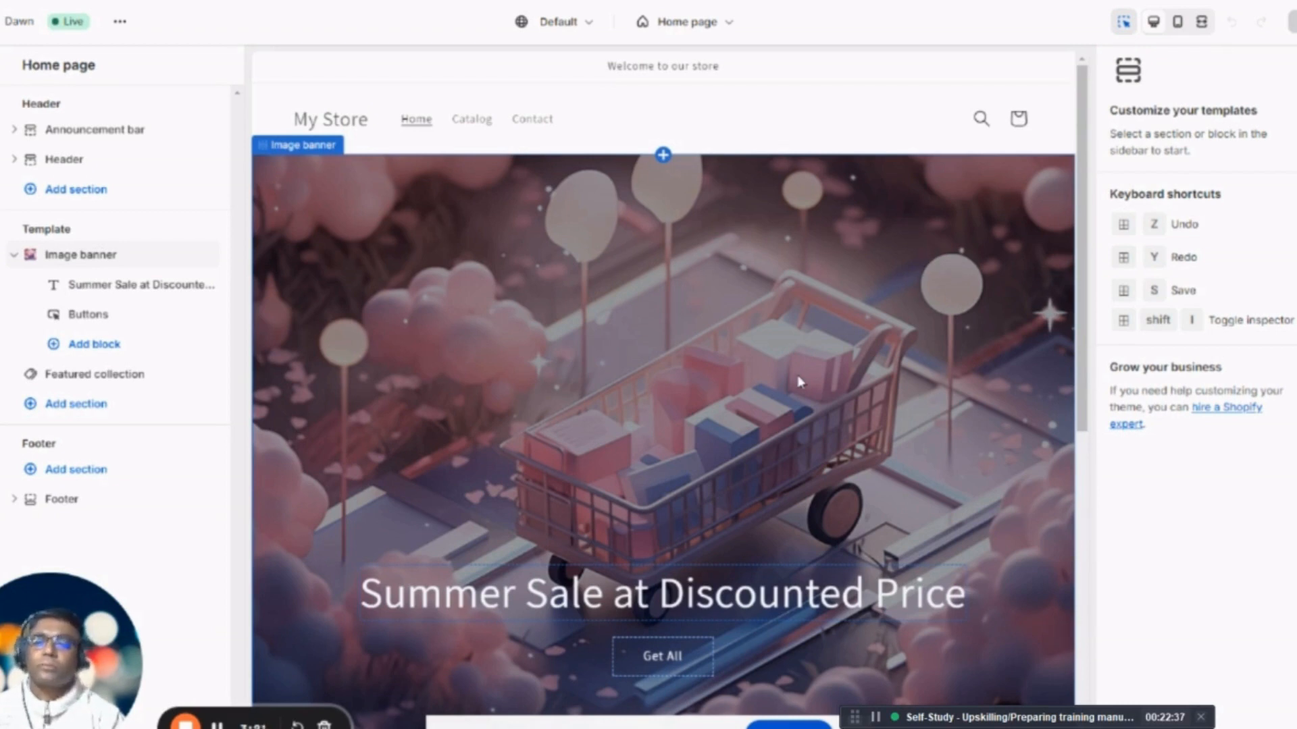
{"action": "left_click", "coordinate": [80, 162]}
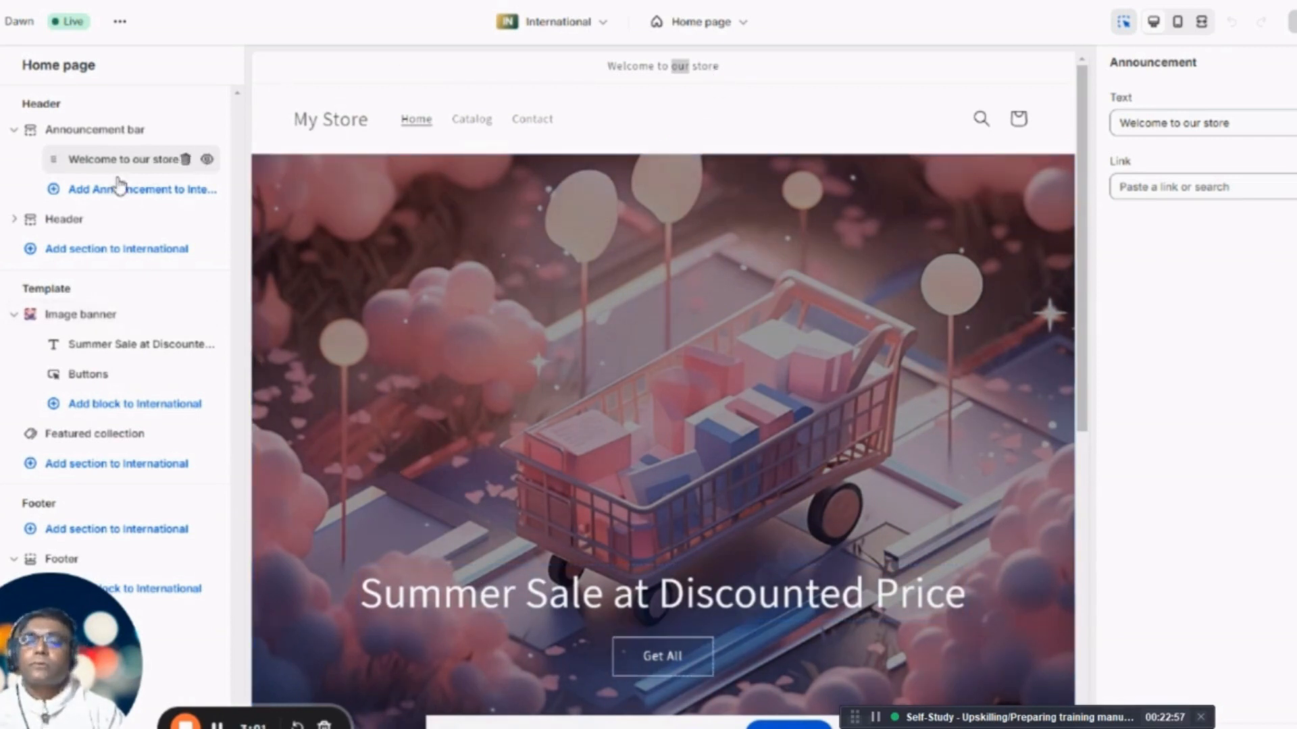
{"action": "left_click", "coordinate": [652, 68]}
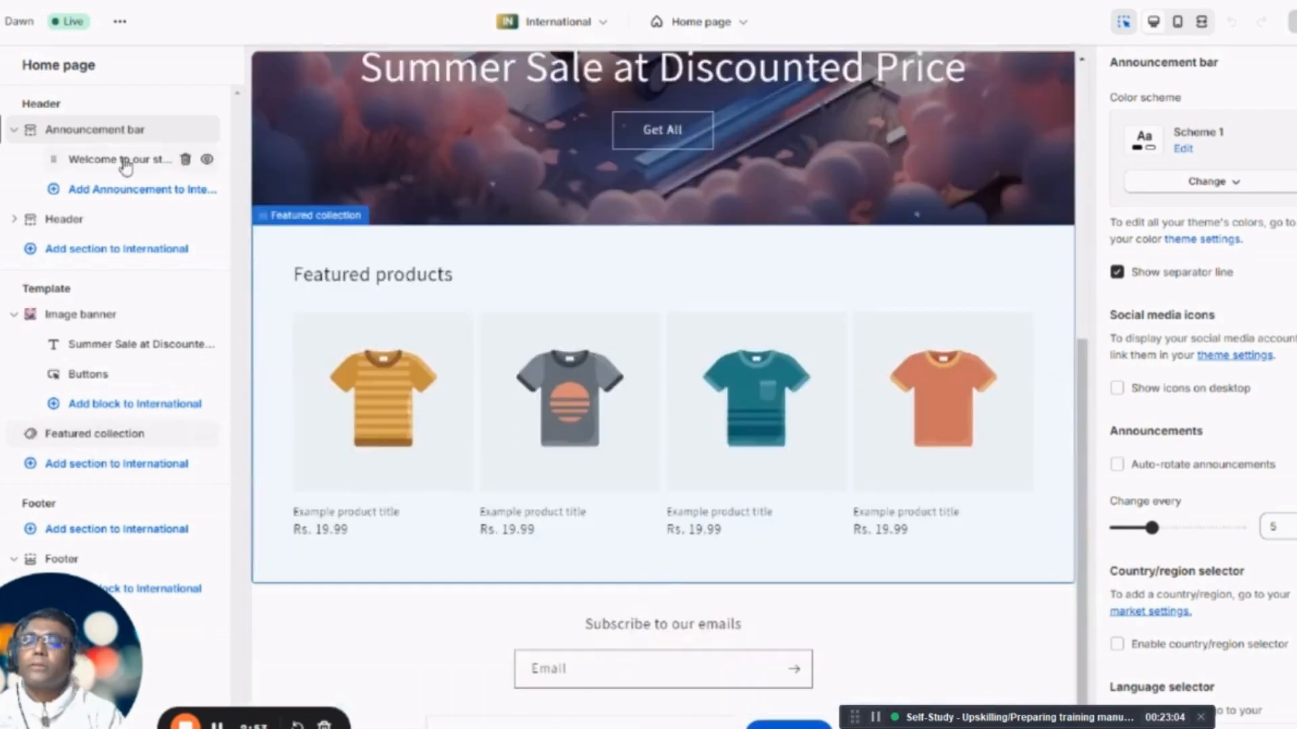
{"action": "left_click", "coordinate": [125, 162]}
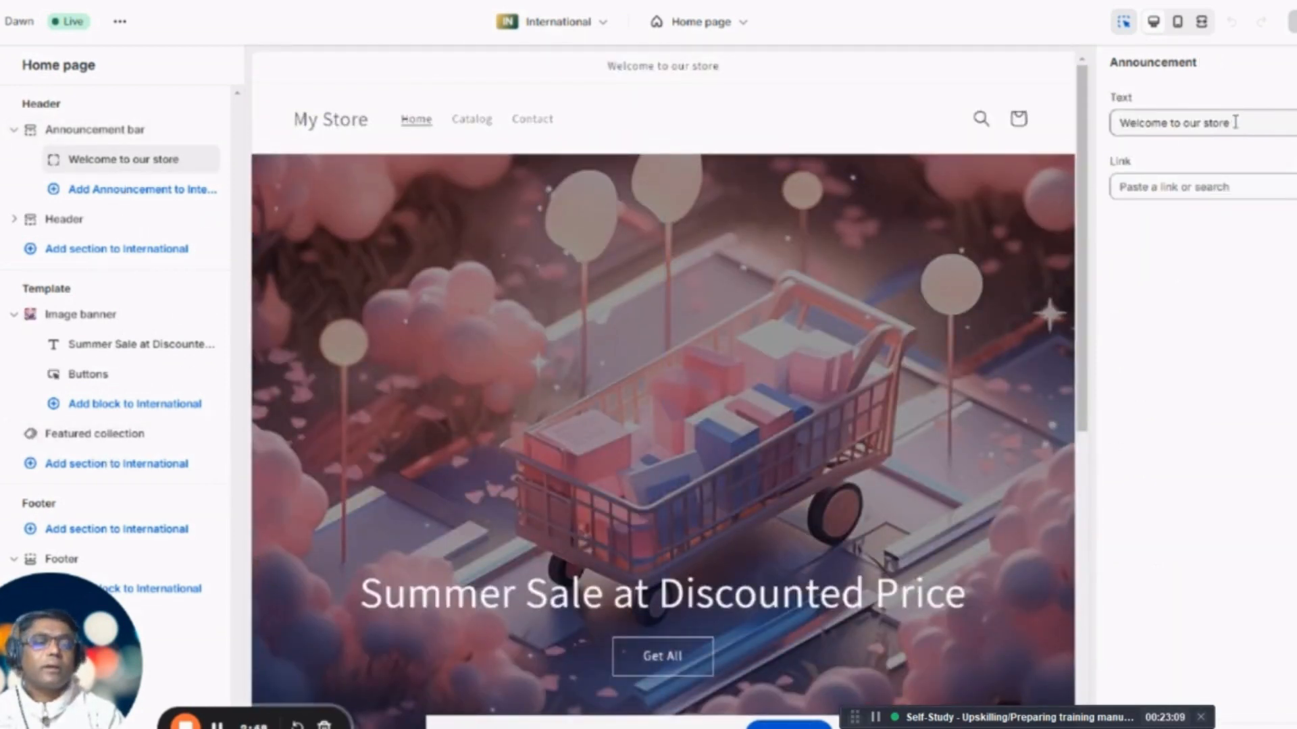
Step: Clear the existing text of the announcement
{"action": "left_click_drag", "start_coordinate": [1236, 122], "coordinate": [1114, 124]}
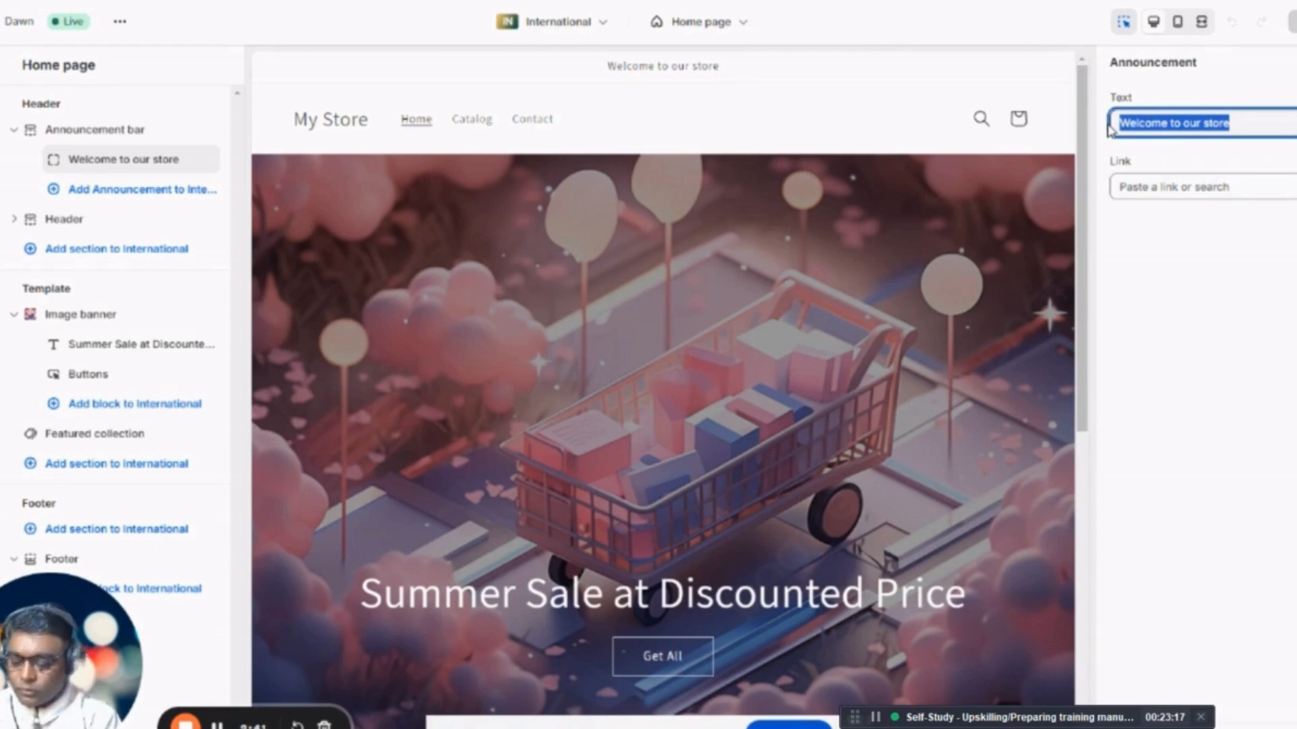
{"action": "type", "text": "Welcome"}
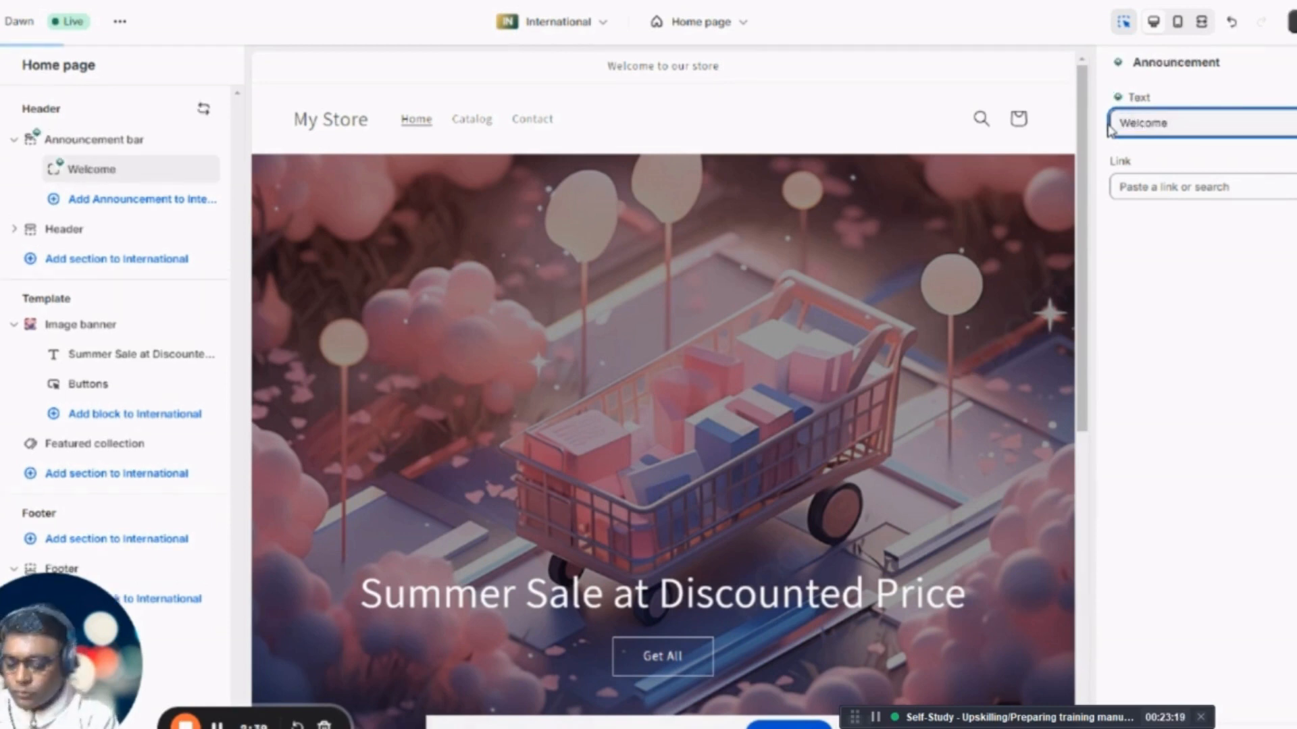
{"action": "key", "text": "BackSpace"}
{"action": "key", "text": "BackSpace"}
{"action": "key", "text": "BackSpace"}
{"action": "key", "text": "BackSpace"}
{"action": "key", "text": "BackSpace"}
{"action": "key", "text": "BackSpace"}
{"action": "key", "text": "BackSpace"}
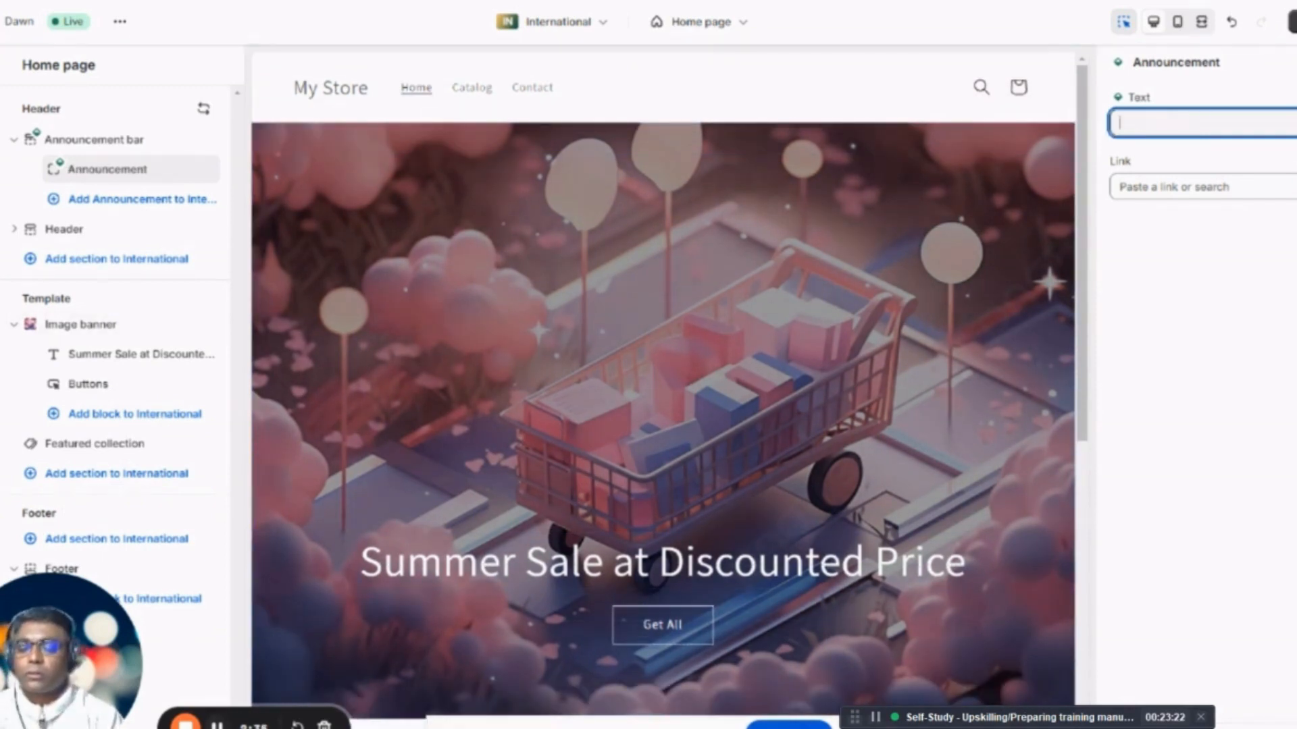
{"action": "left_click", "coordinate": [217, 725]}
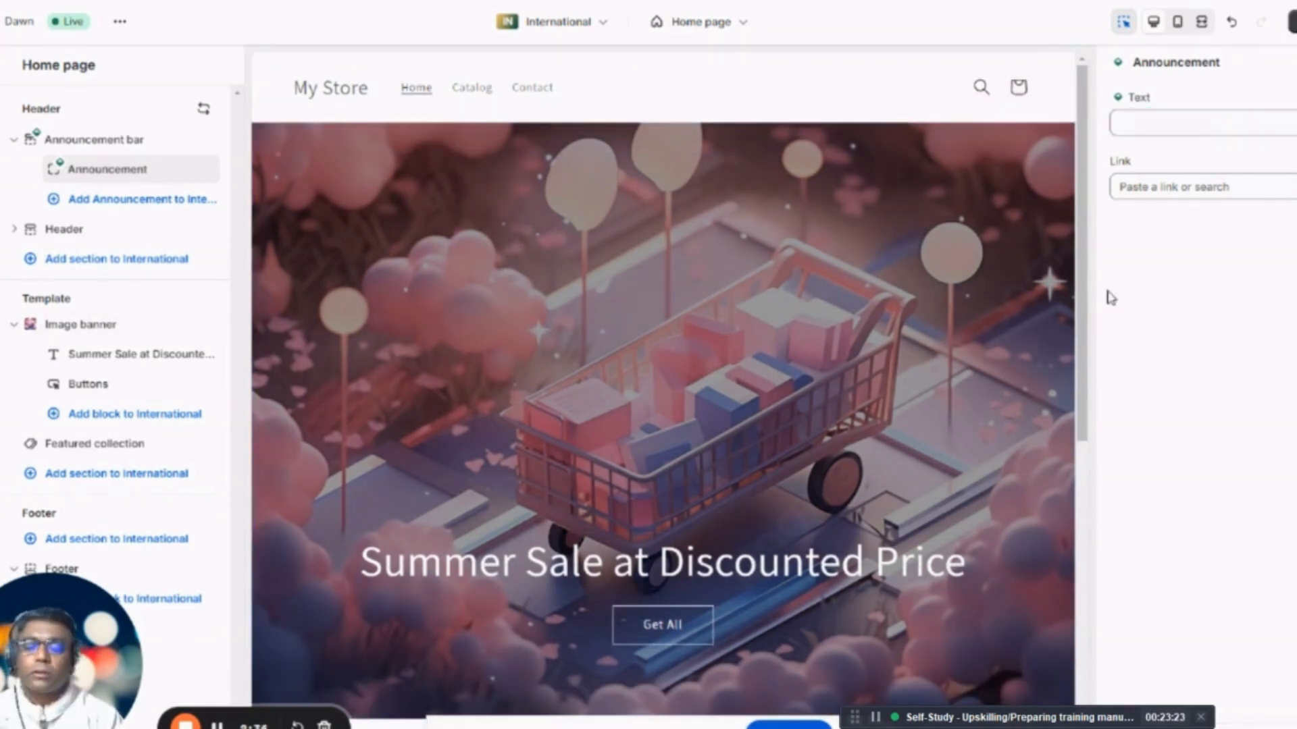
Step: Enter "Special Summer Discount ... Visit our Store" as the announcement's text
{"action": "left_click", "coordinate": [1149, 125]}
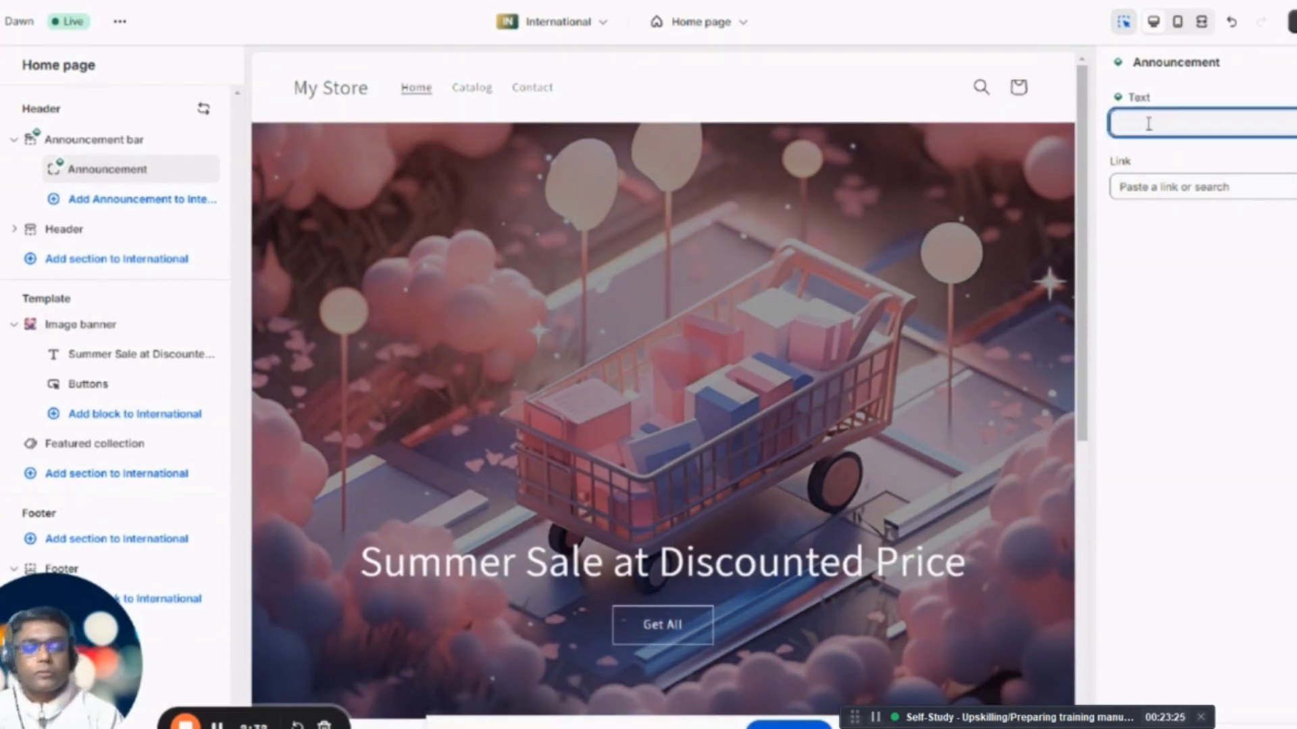
{"action": "type", "text": "Special S"}
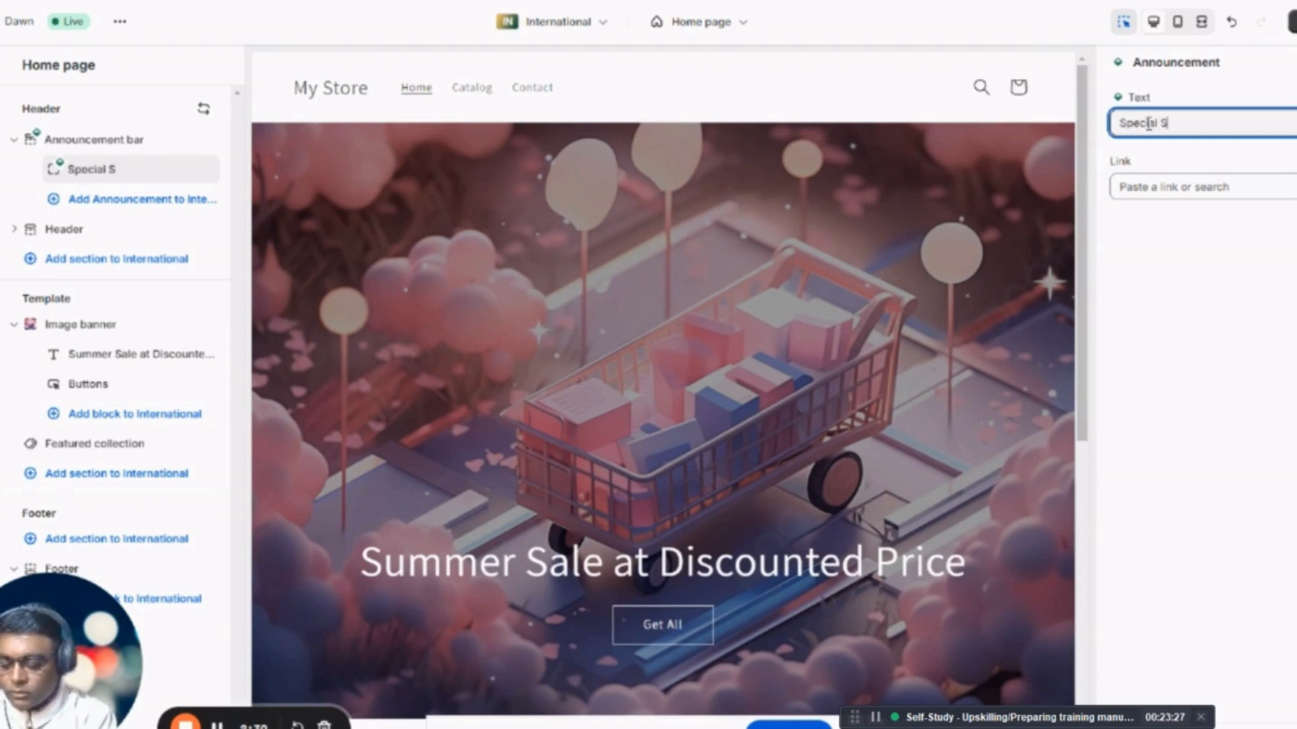
{"action": "type", "text": "ummer Discu"}
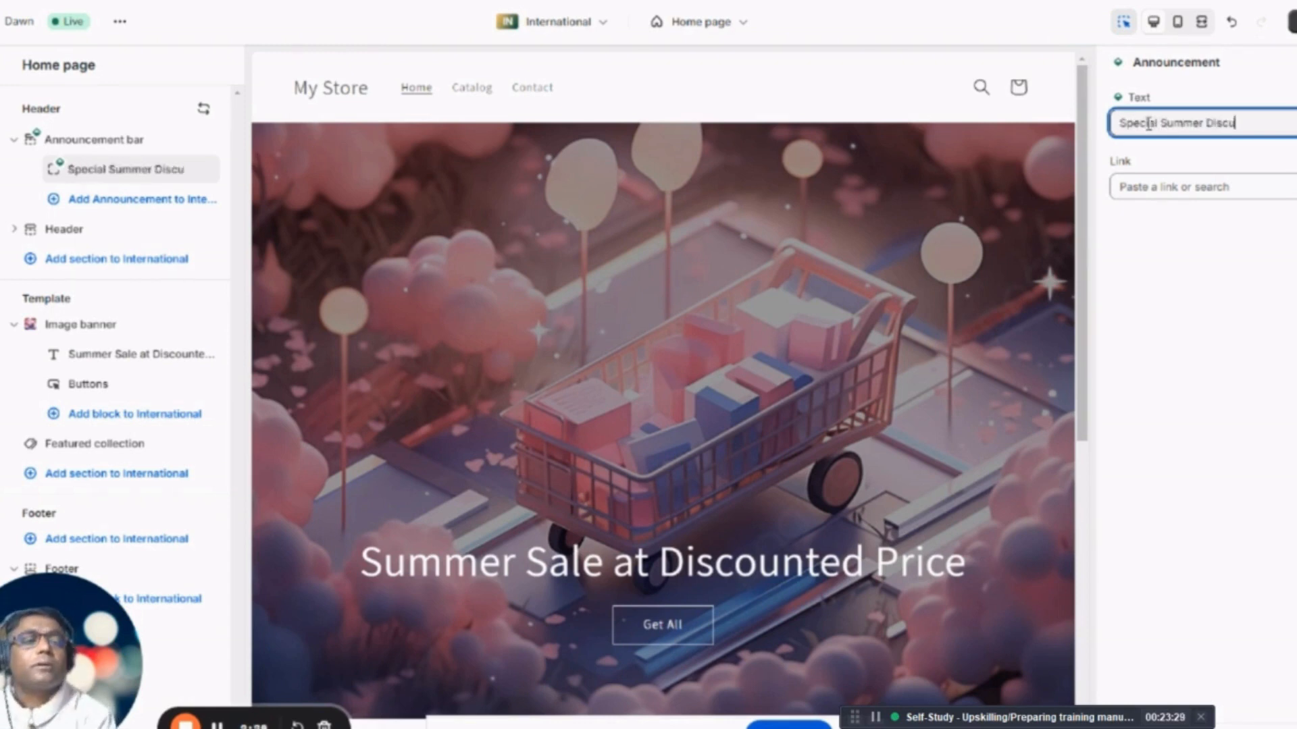
{"action": "key", "text": "BackSpace"}
{"action": "type", "text": "ount"}
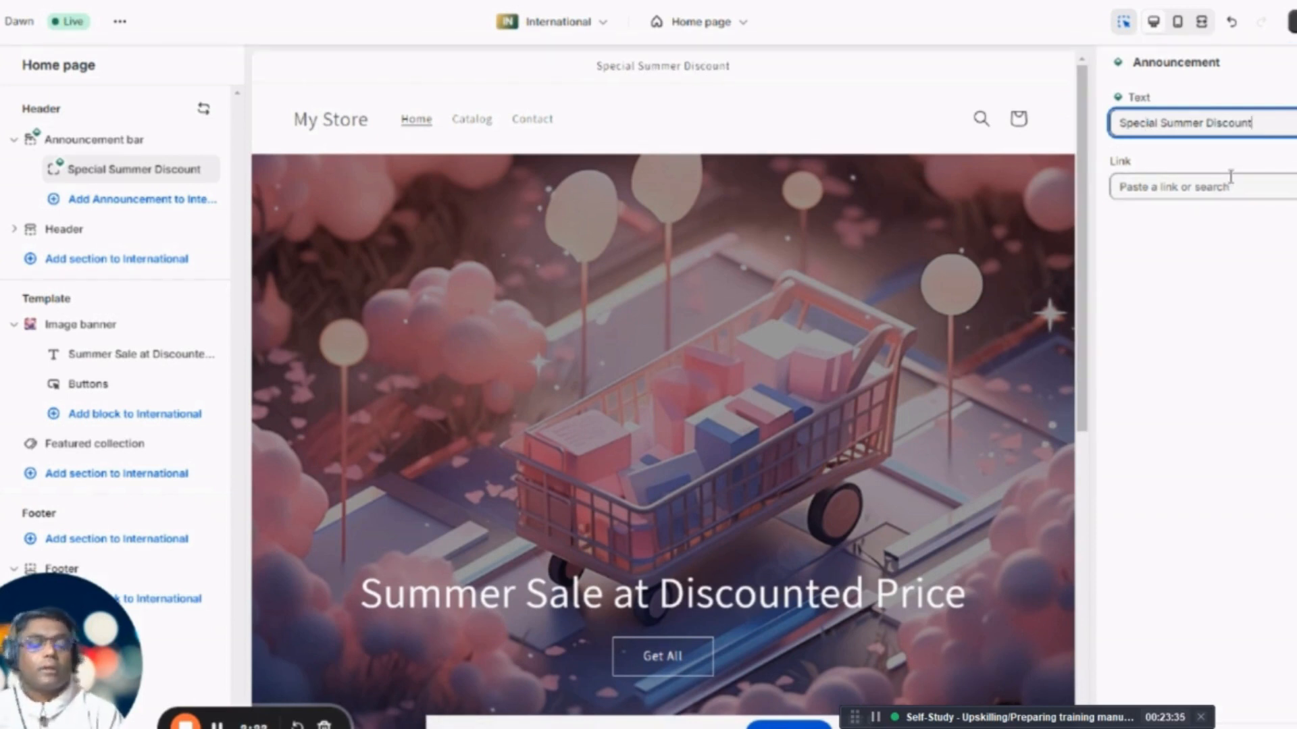
{"action": "type", "text": " ... Visit"}
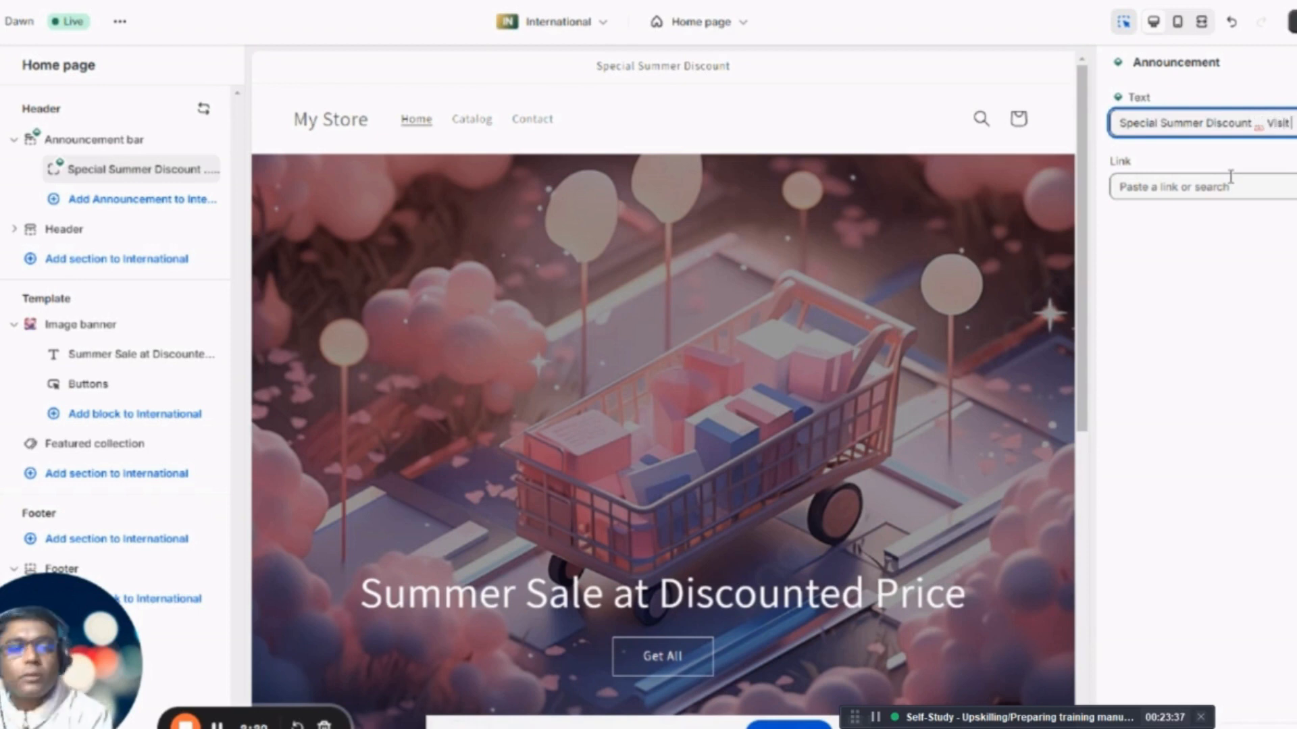
{"action": "type", "text": " o"}
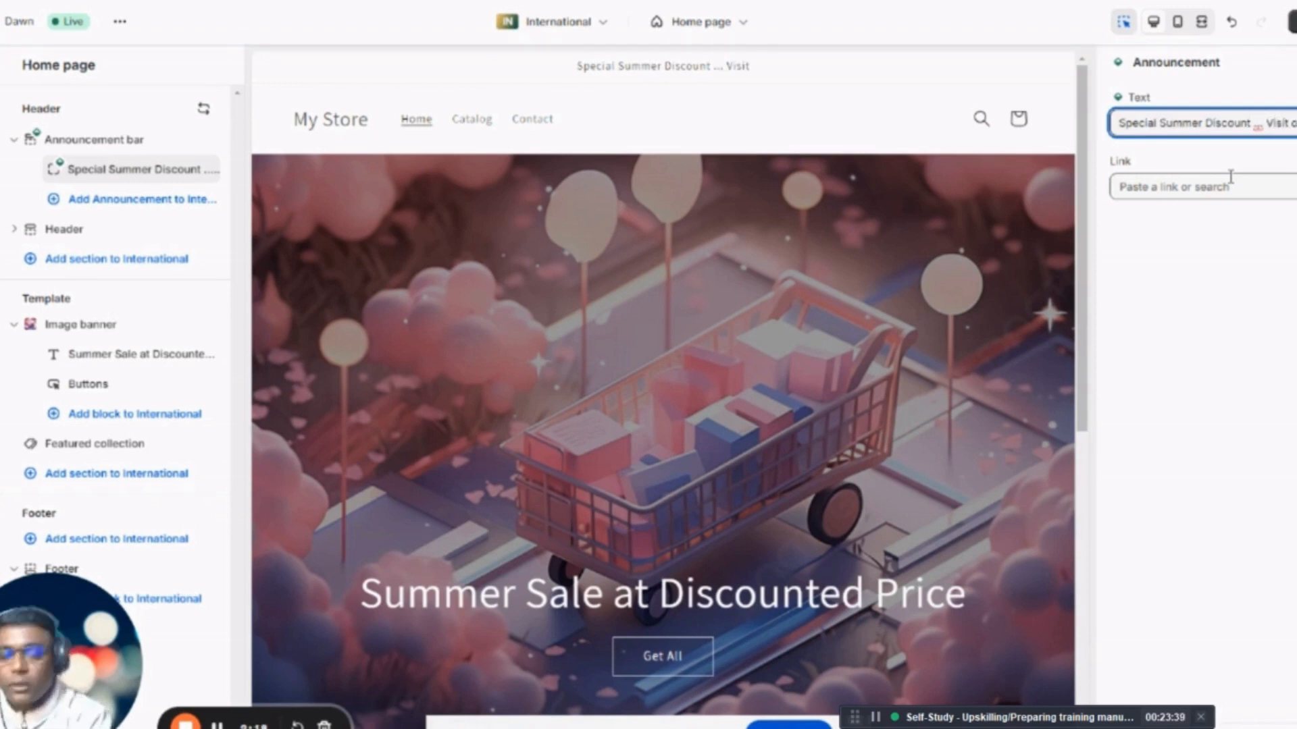
{"action": "type", "text": "ur Store"}
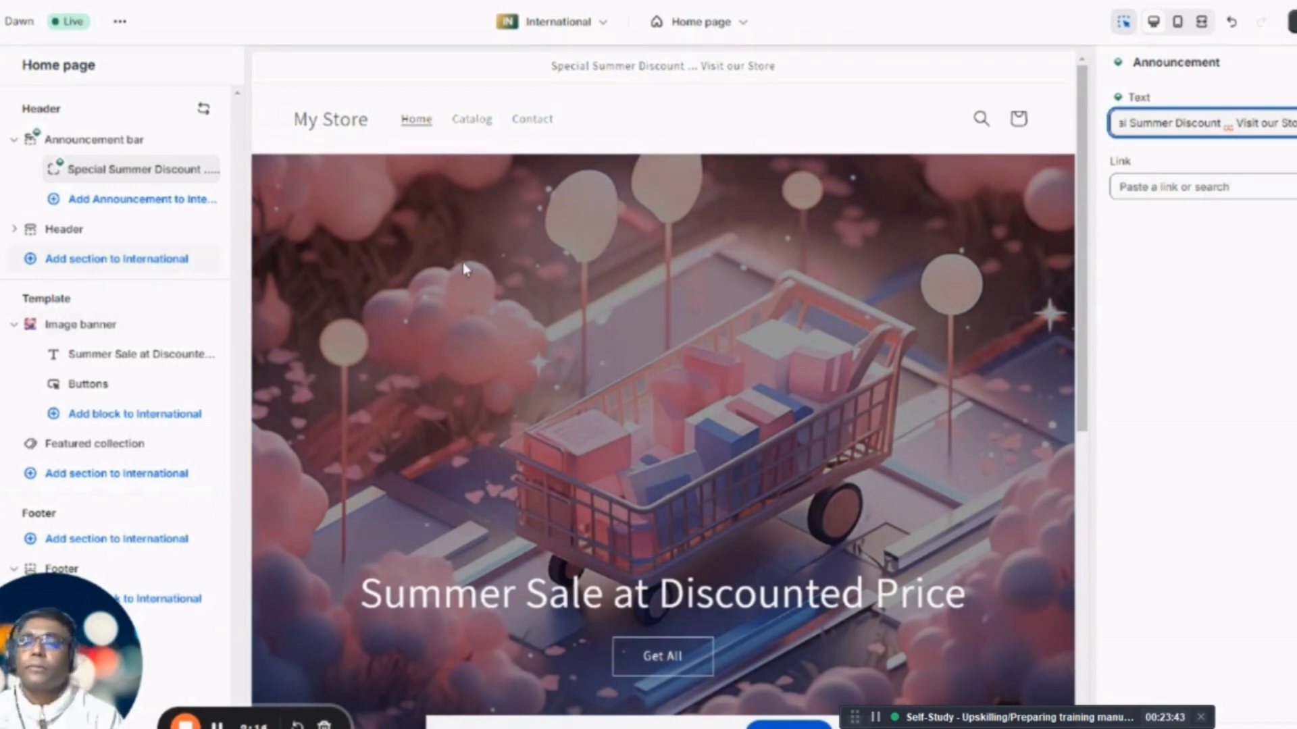
{"action": "left_click", "coordinate": [1175, 346]}
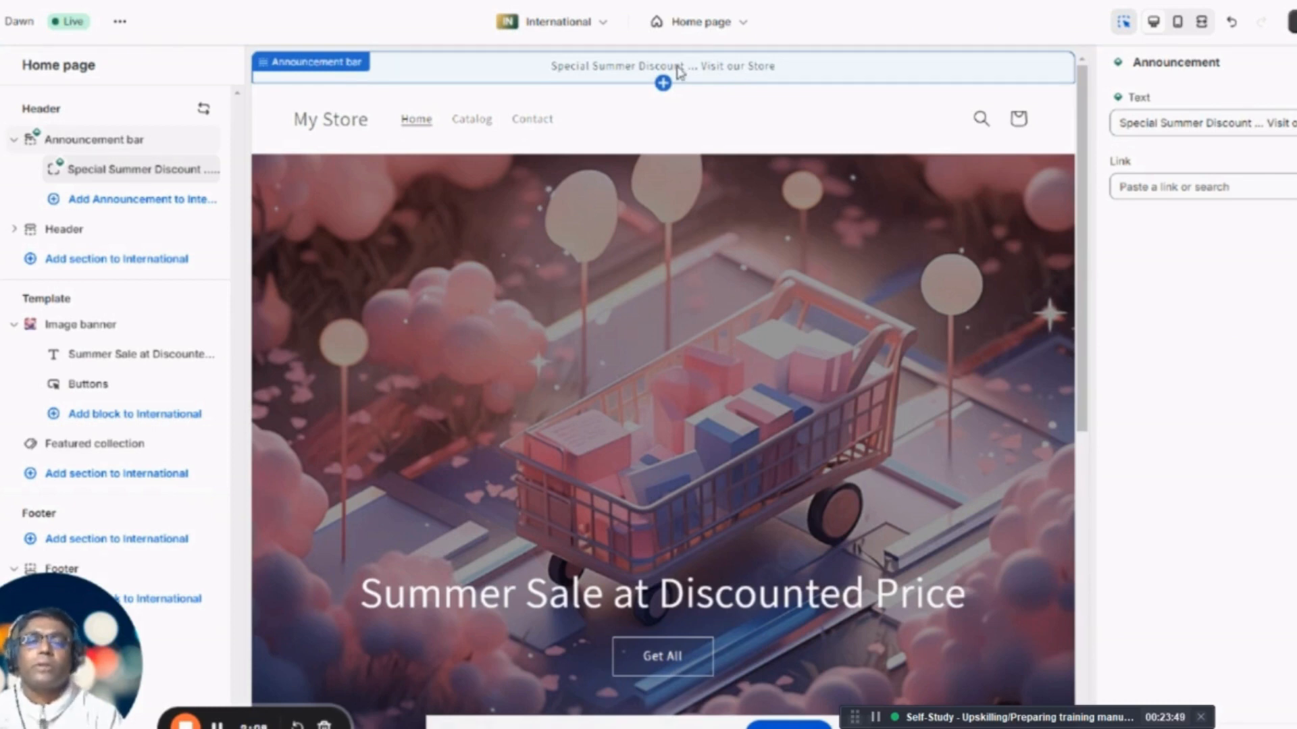
{"action": "left_click", "coordinate": [1239, 186]}
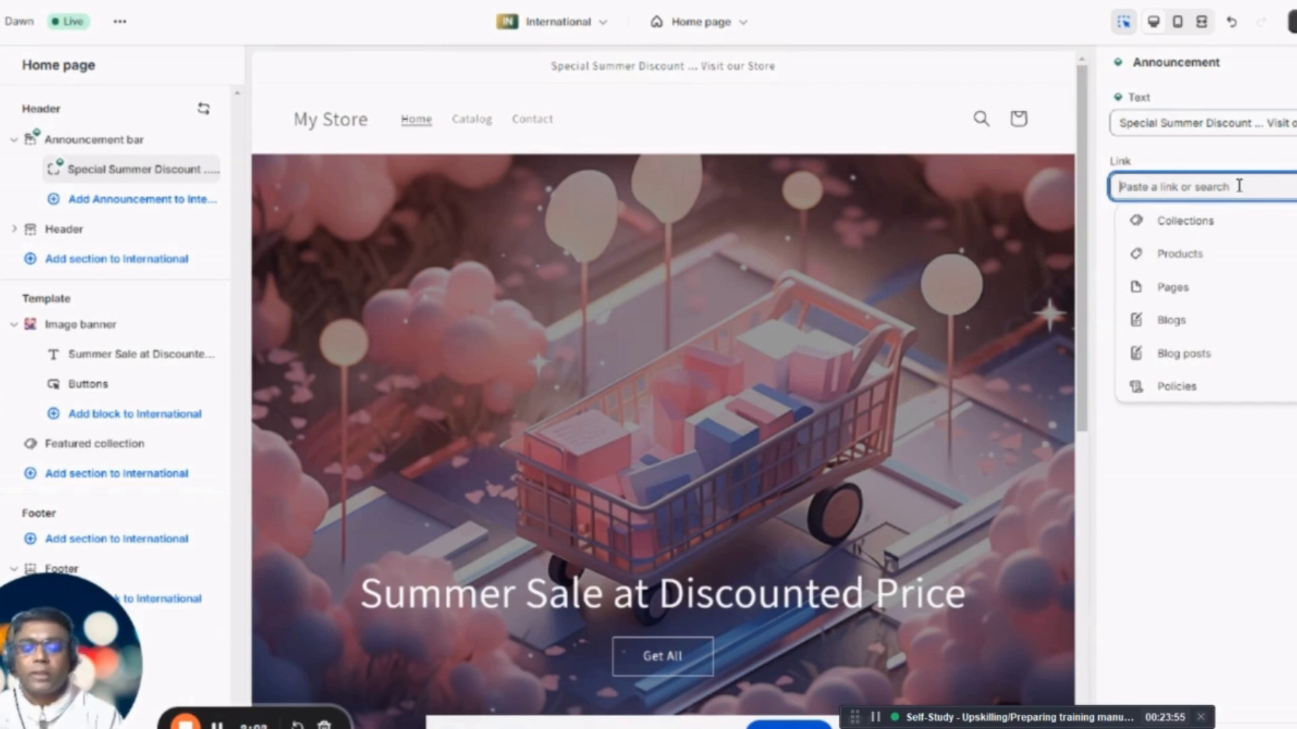
{"action": "type", "text": "https"}
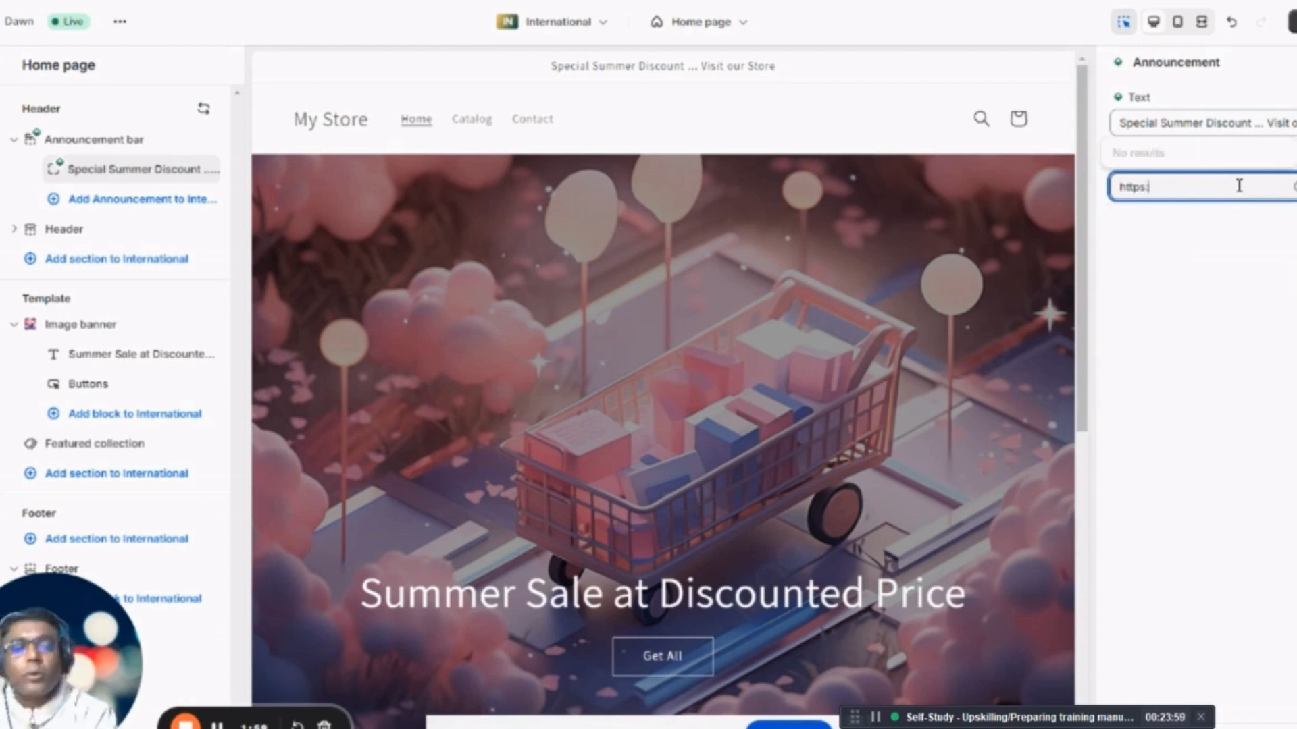
{"action": "type", "text": "://ww"}
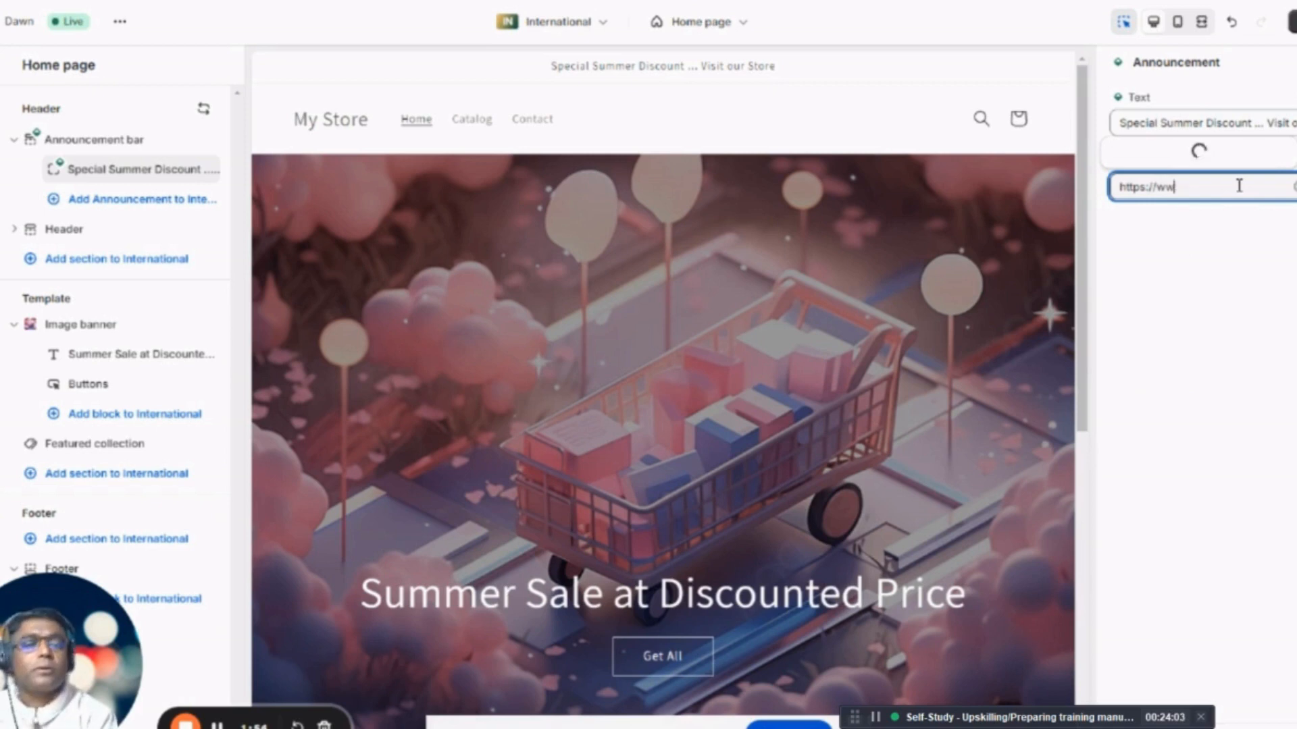
{"action": "type", "text": "w."}
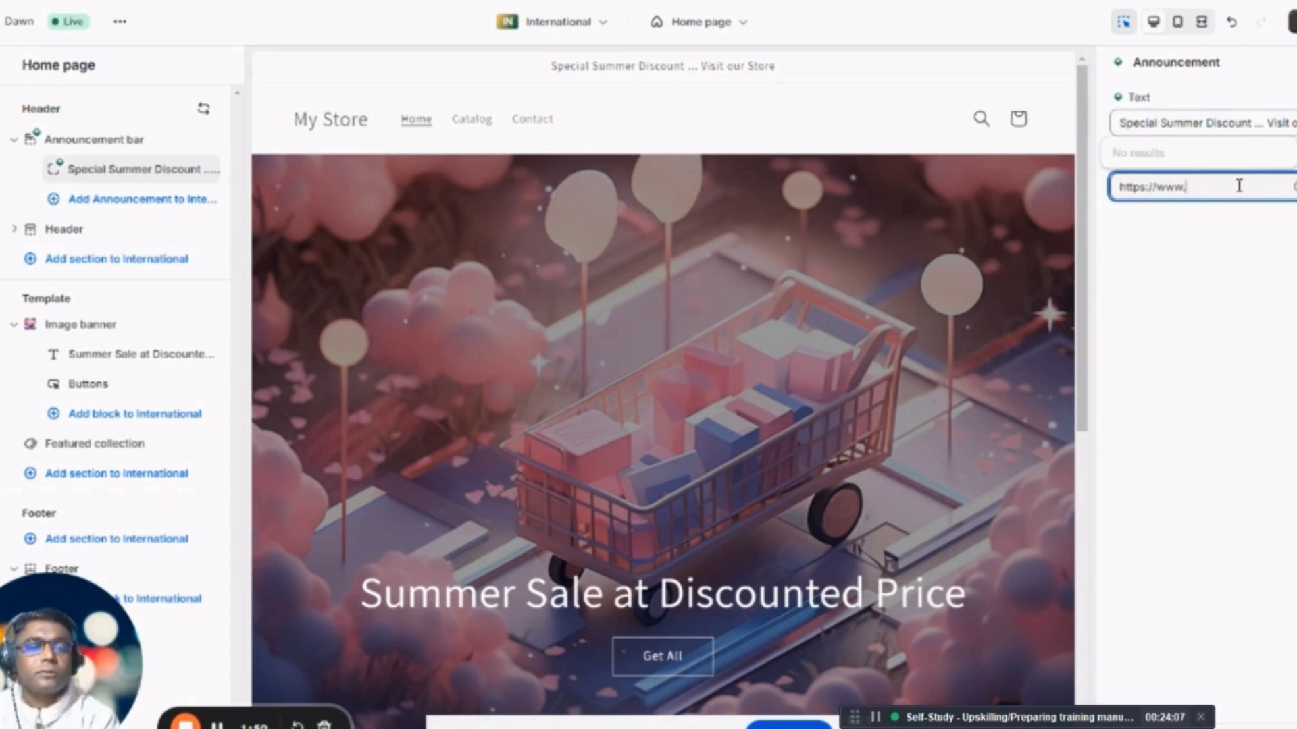
{"action": "type", "text": "wis"}
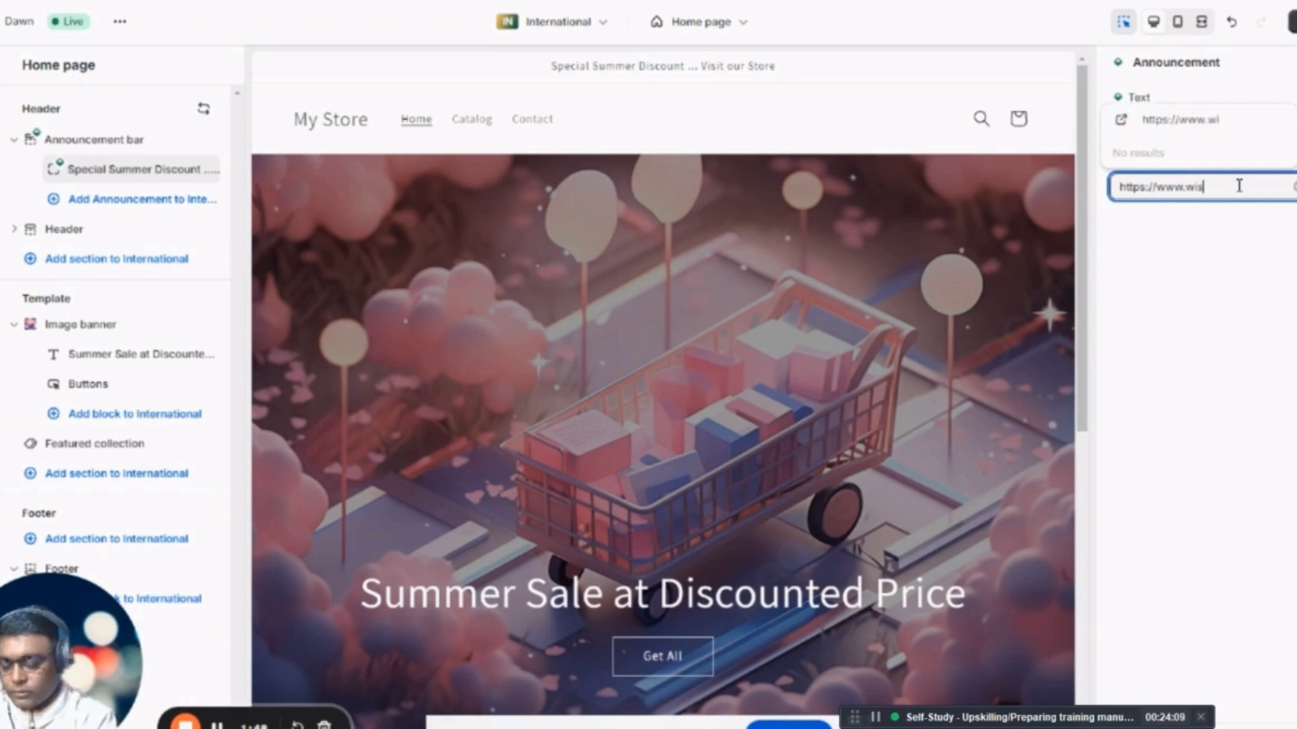
{"action": "type", "text": "hup.co"}
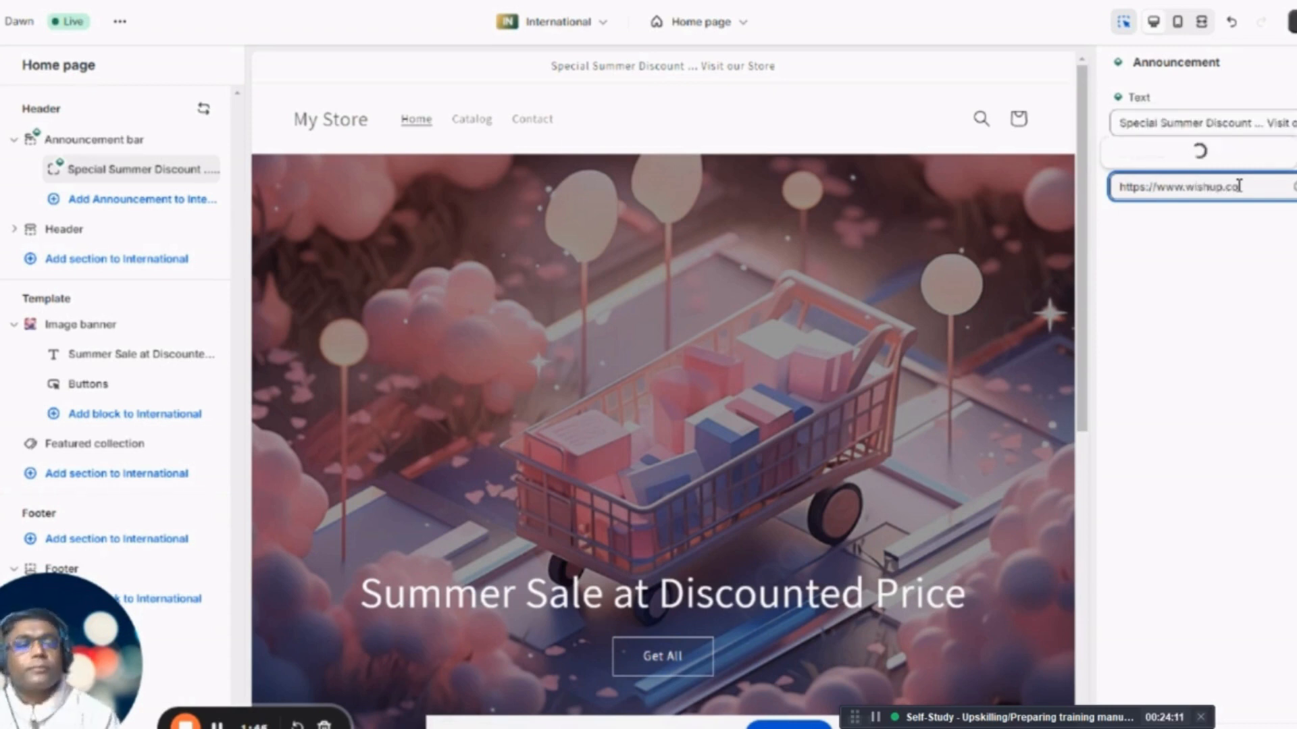
{"action": "left_click", "coordinate": [1214, 335]}
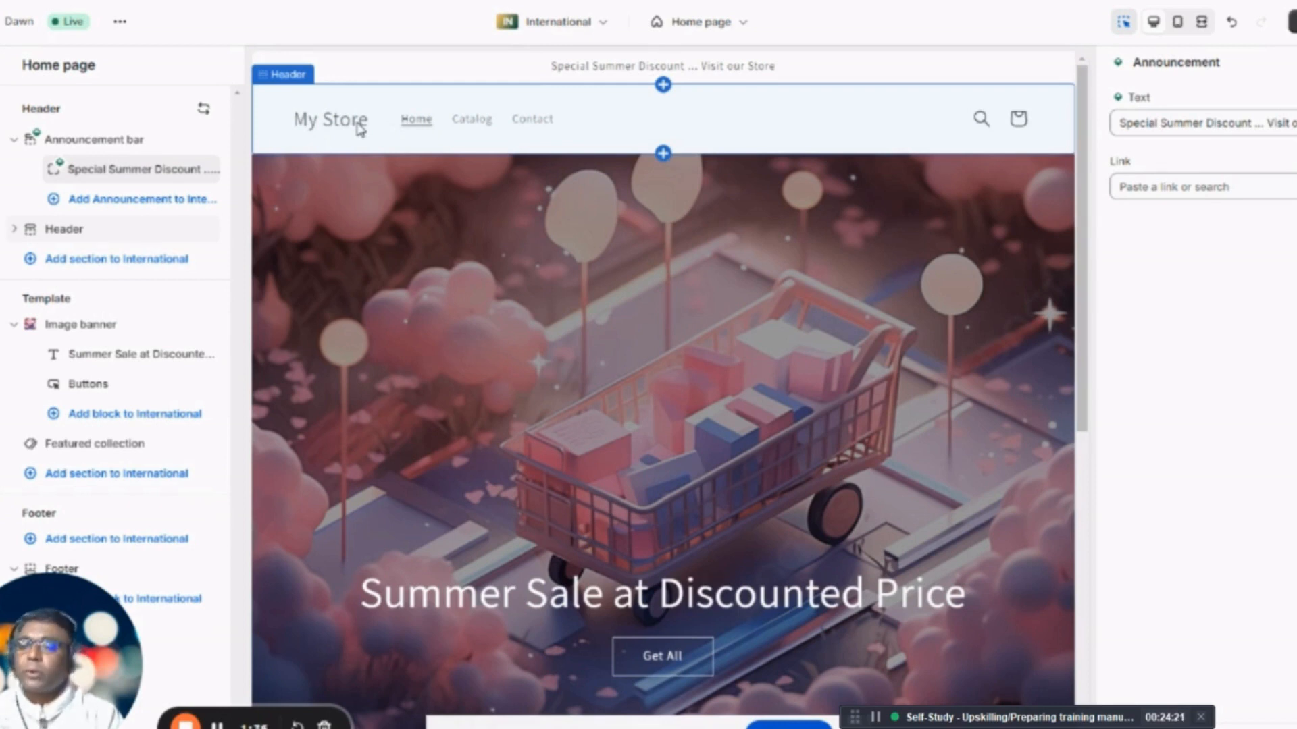
Step: Review the home page preview and inspect the settings of the Footer and Featured collection sections
{"action": "scroll", "coordinate": [643, 487], "scroll_direction": "down", "scroll_amount": 9}
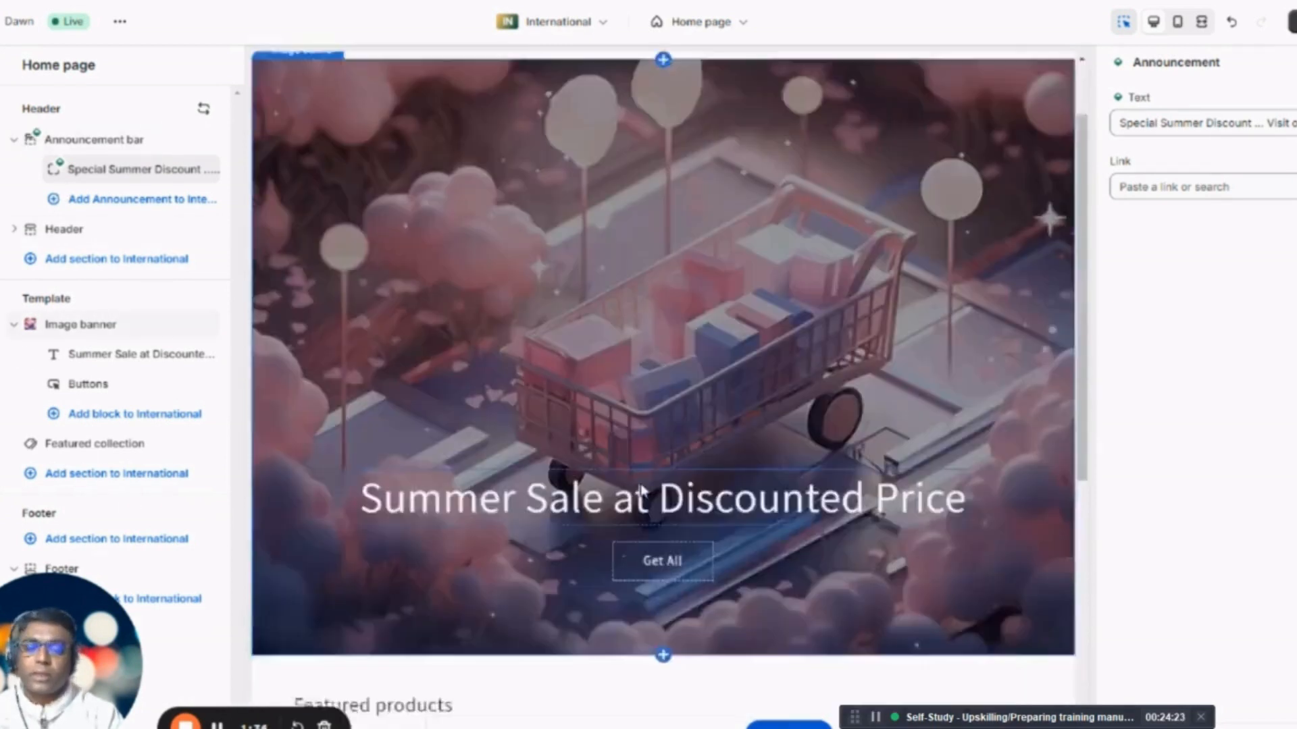
{"action": "scroll", "coordinate": [643, 487], "scroll_direction": "up", "scroll_amount": 10}
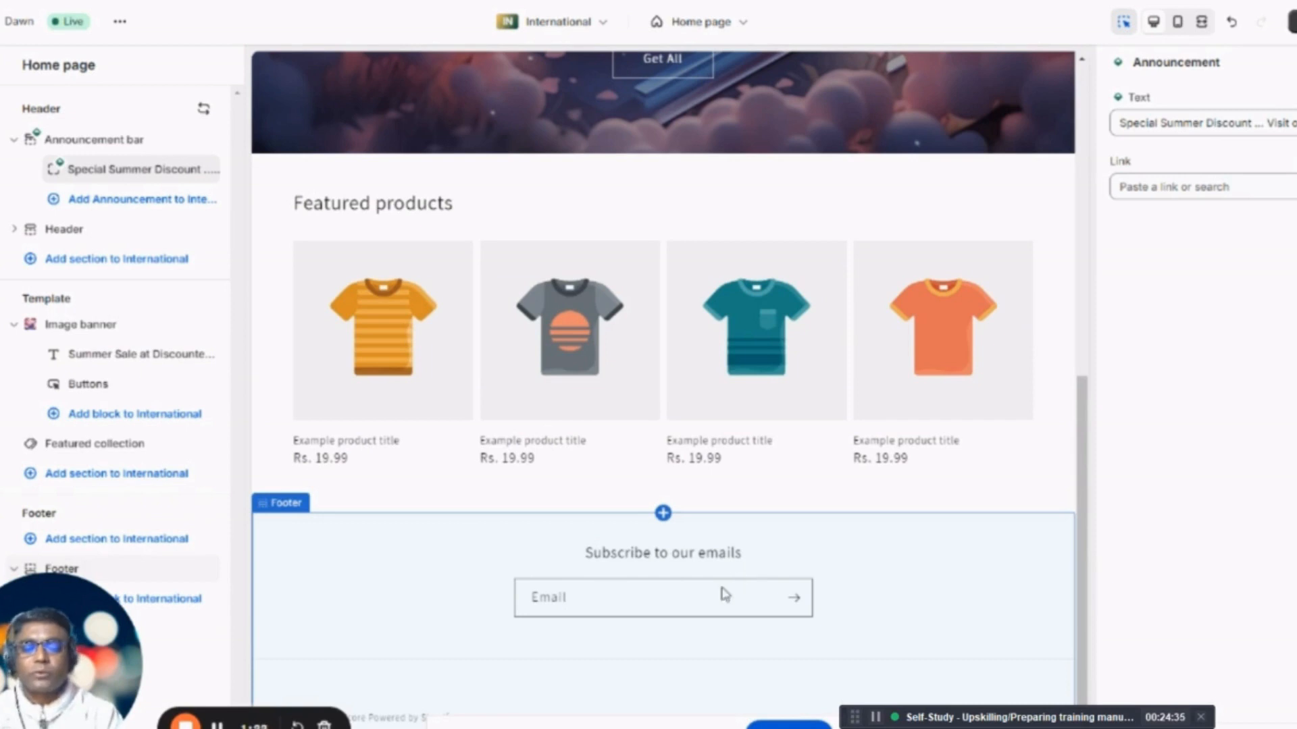
{"action": "left_click", "coordinate": [625, 600]}
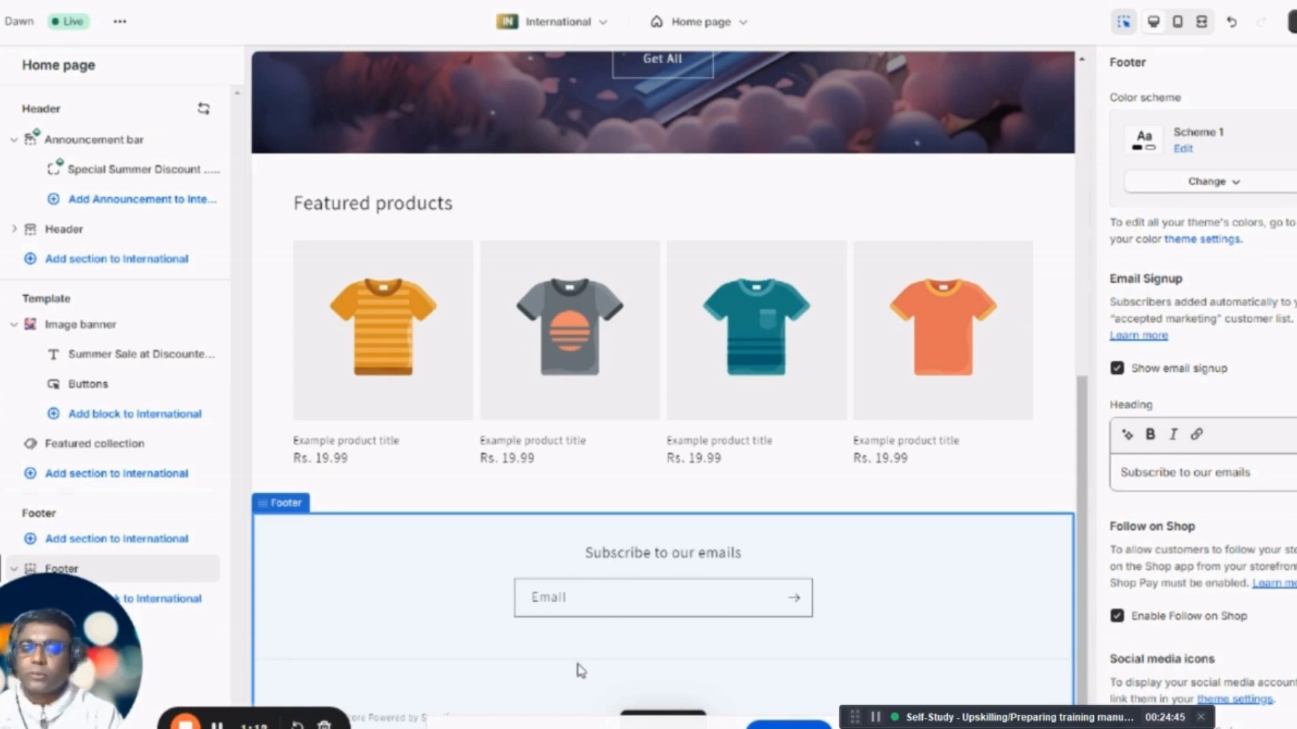
{"action": "left_click", "coordinate": [94, 443]}
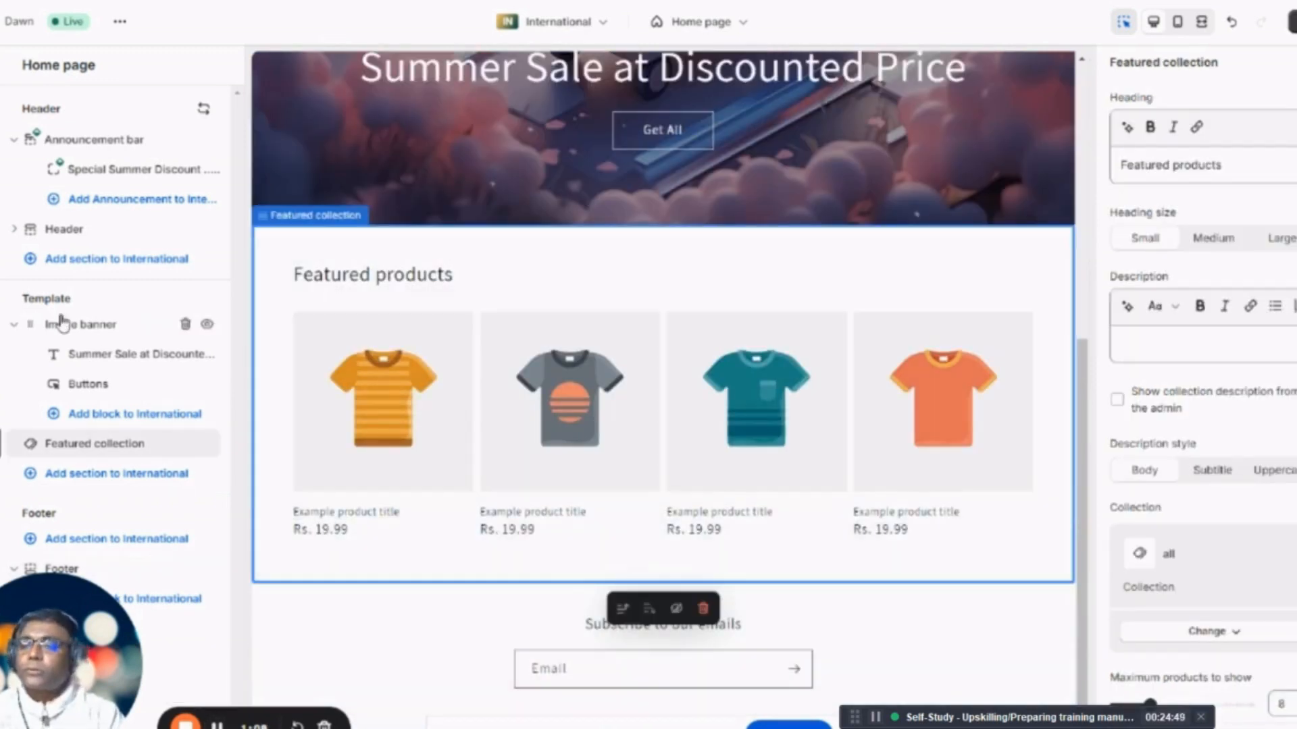
Step: Upload the SultanStoreLogo PNG image and apply it as the store's logo in the theme settings
{"action": "left_click", "coordinate": [1, 142]}
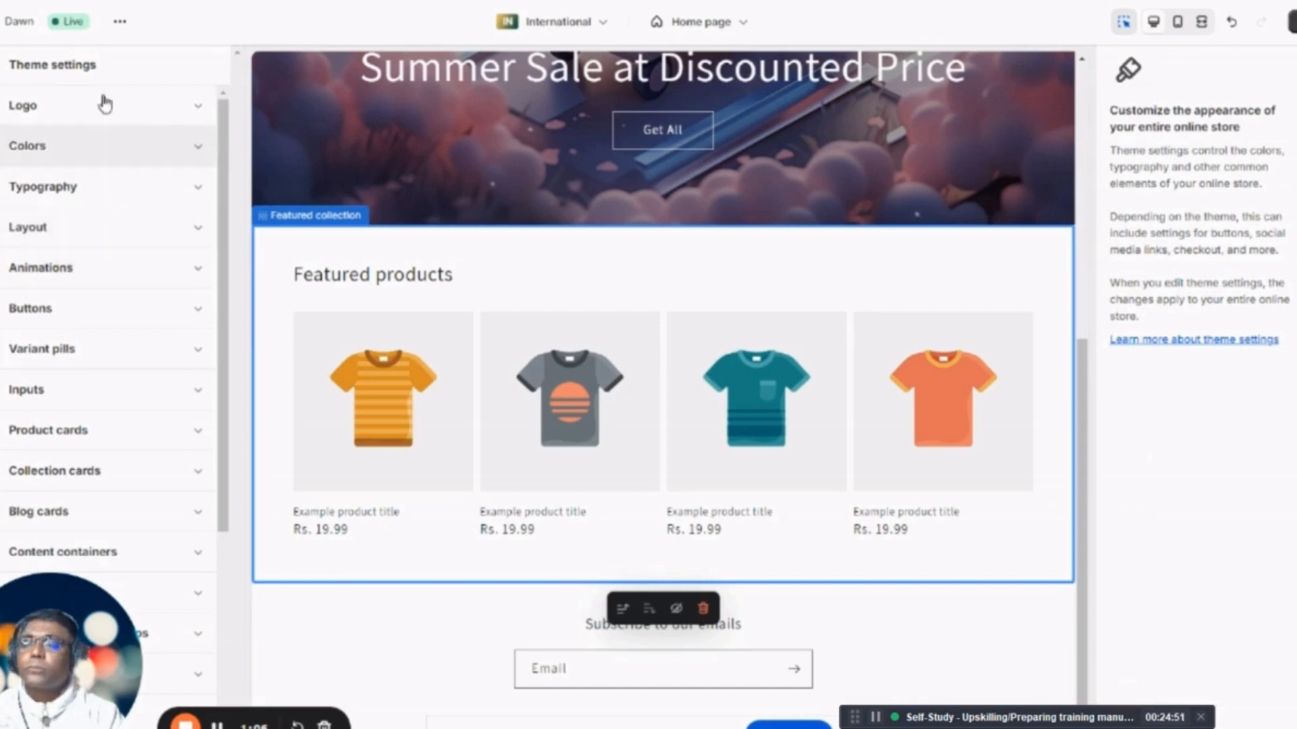
{"action": "left_click", "coordinate": [57, 108]}
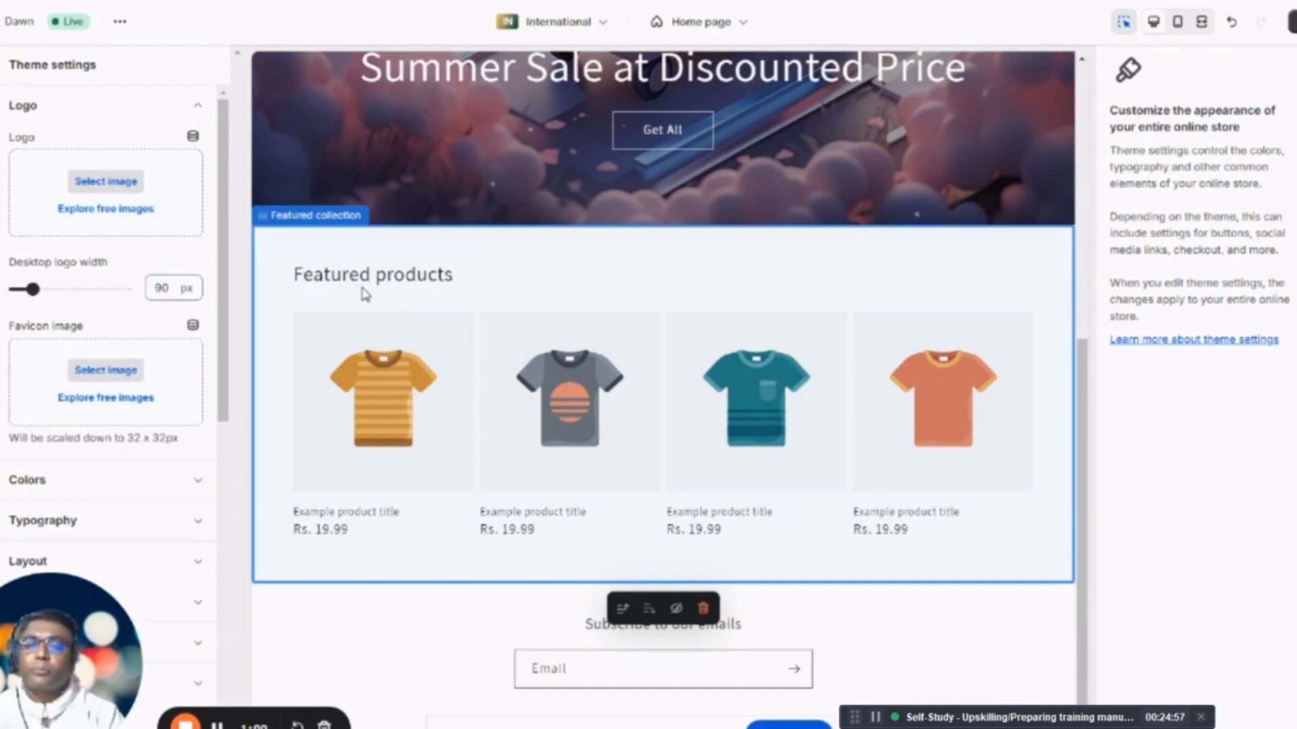
{"action": "left_click", "coordinate": [108, 189]}
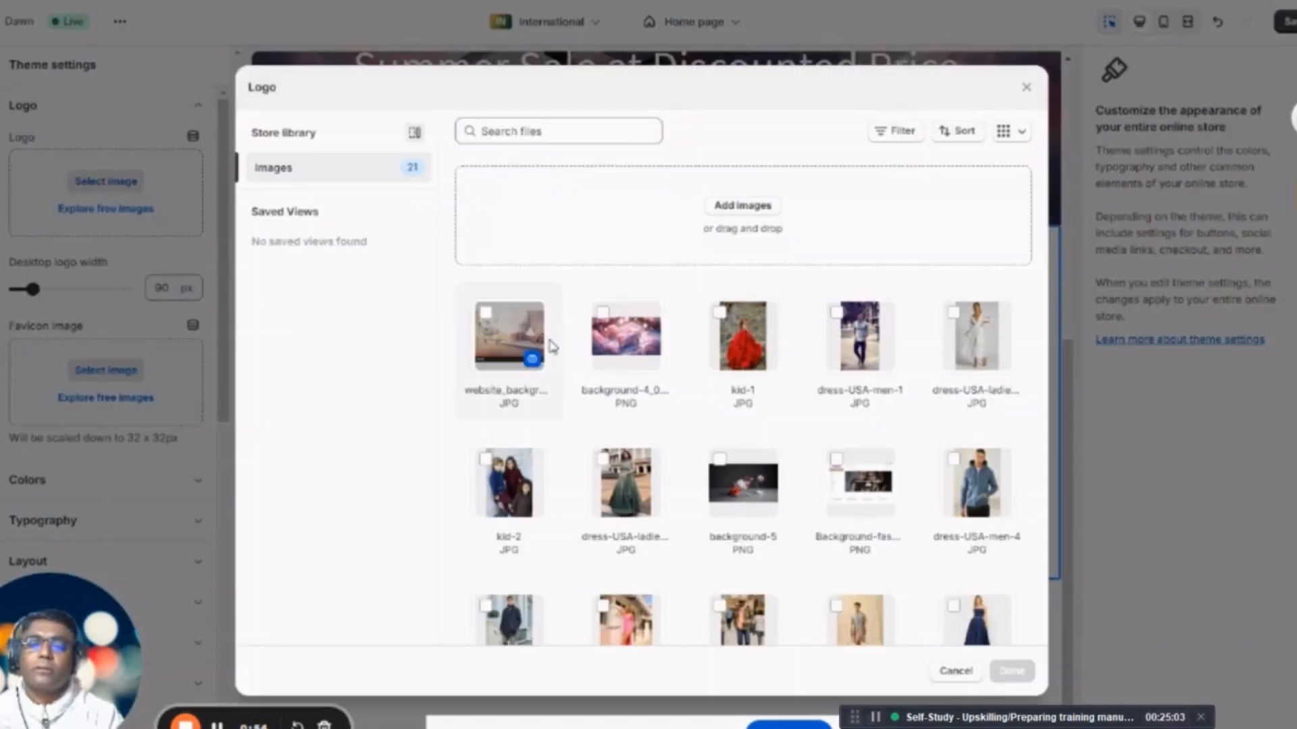
{"action": "scroll", "coordinate": [675, 493], "scroll_direction": "down", "scroll_amount": 5}
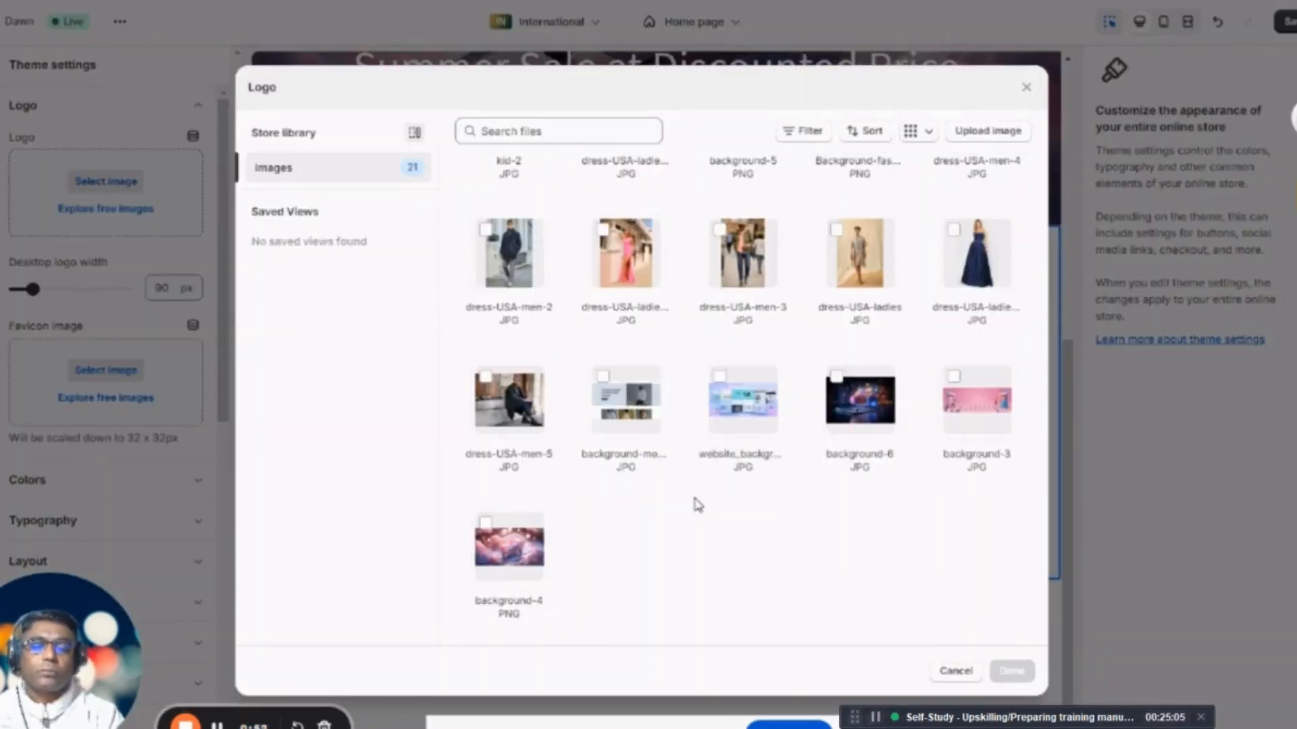
{"action": "scroll", "coordinate": [698, 506], "scroll_direction": "up", "scroll_amount": 5}
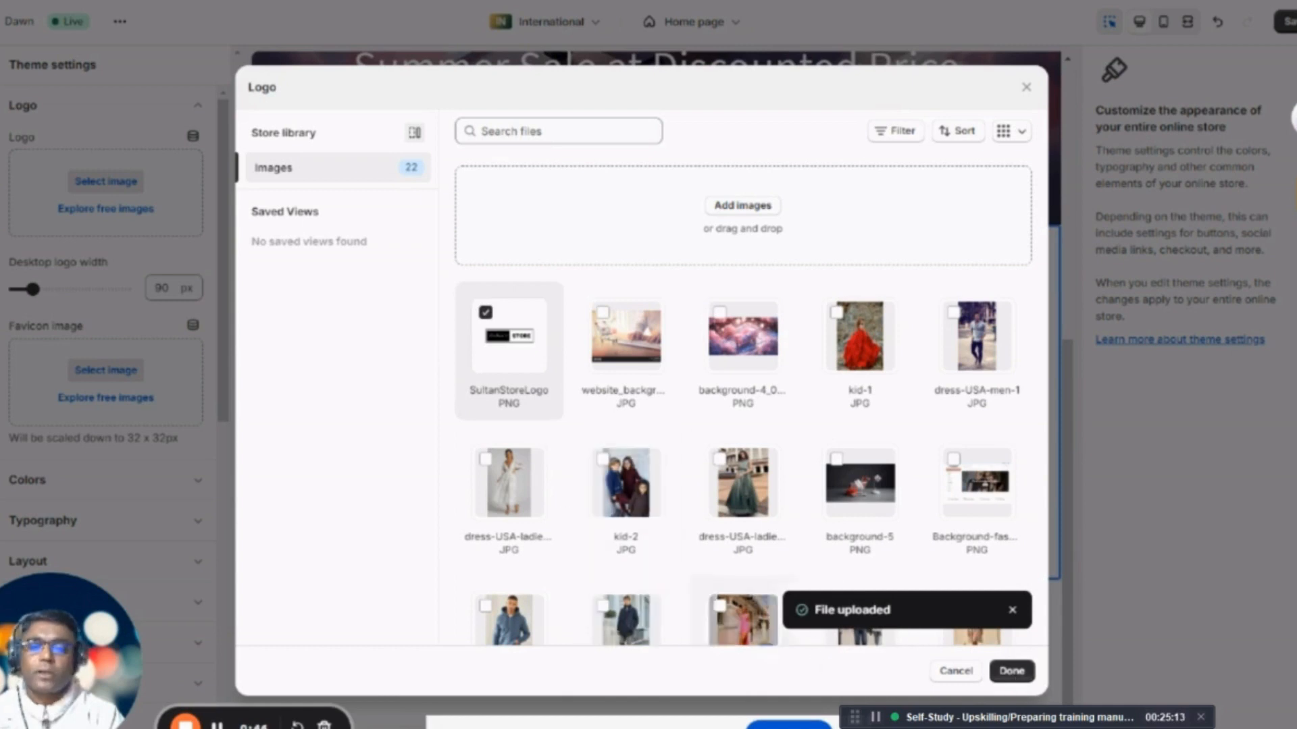
{"action": "left_click", "coordinate": [1012, 671]}
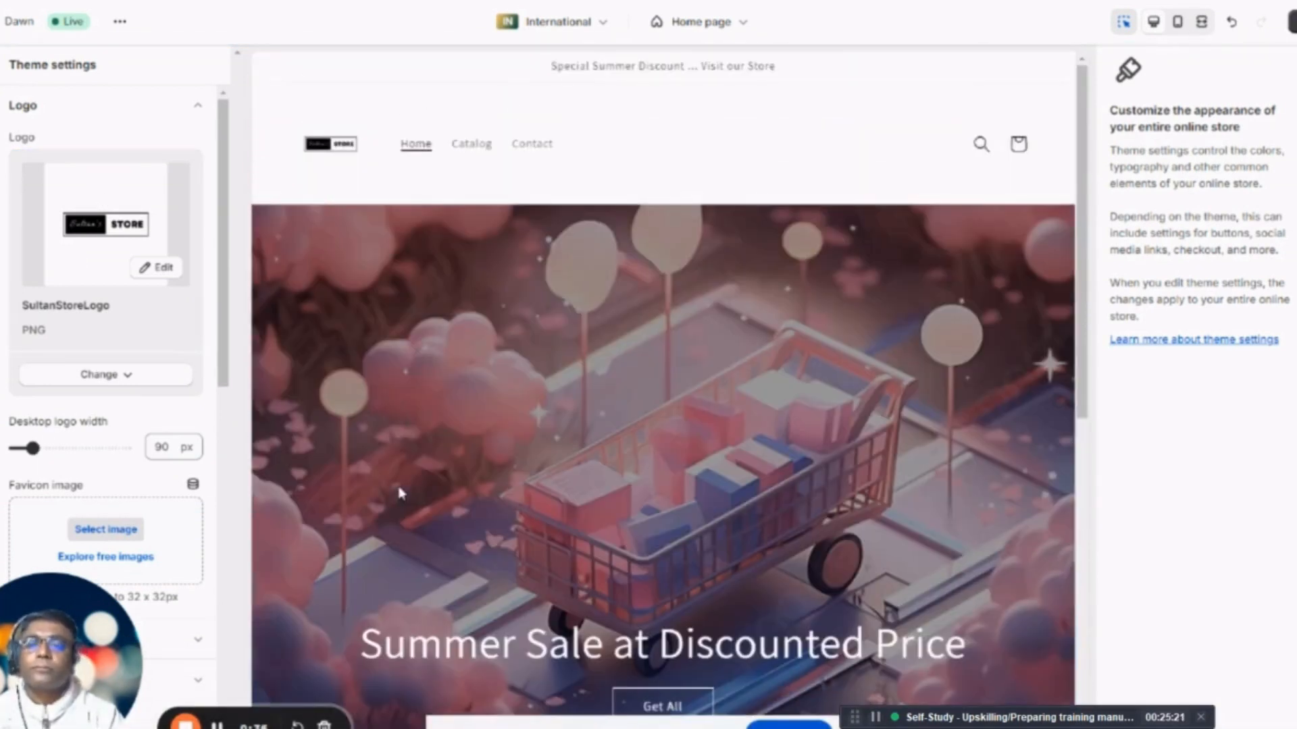
Step: Set the desktop logo width to 140 px in the theme's logo settings
{"action": "left_click", "coordinate": [342, 146]}
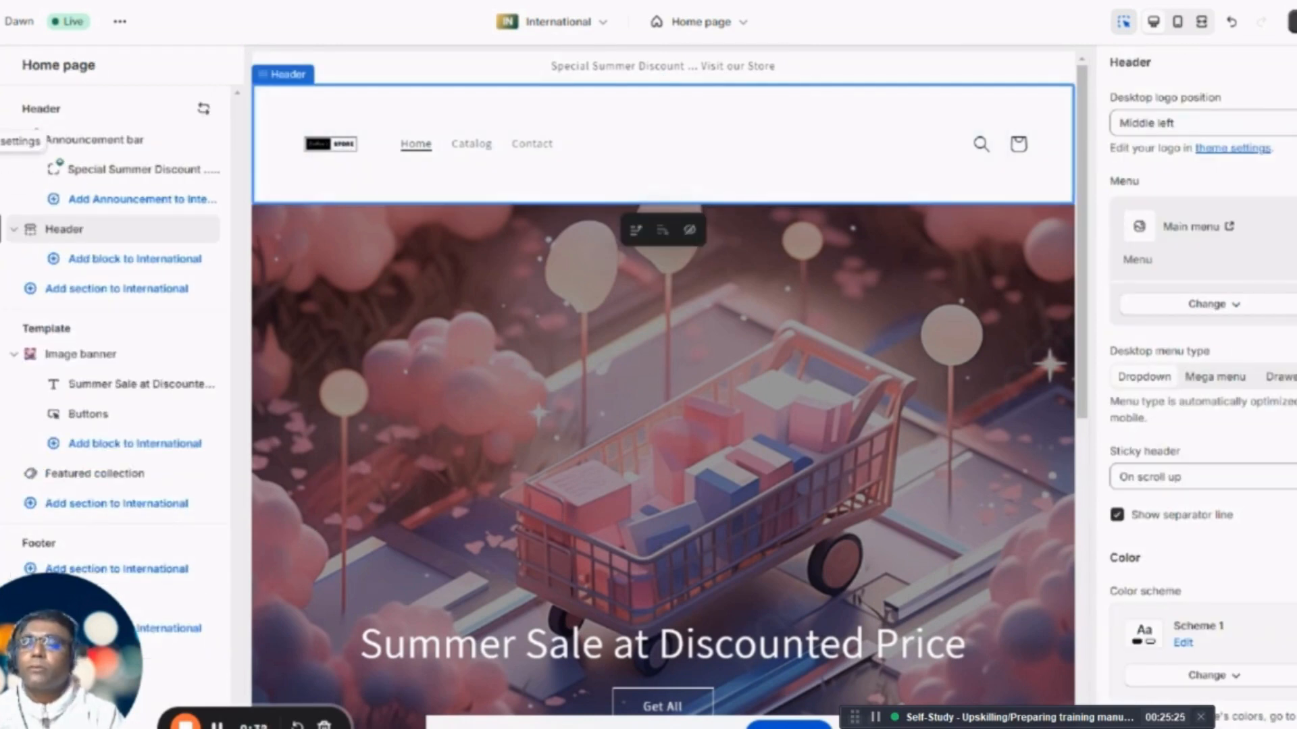
{"action": "left_click", "coordinate": [14, 145]}
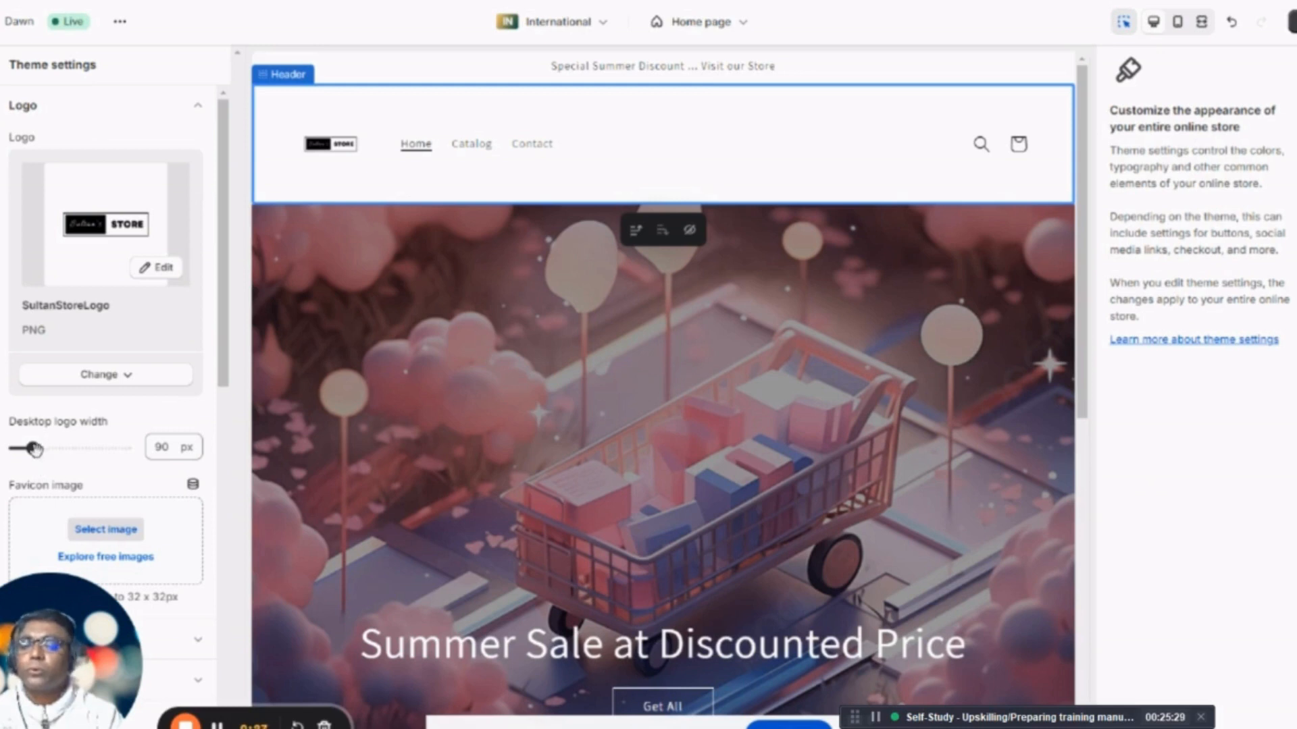
{"action": "left_click_drag", "start_coordinate": [35, 447], "coordinate": [56, 446]}
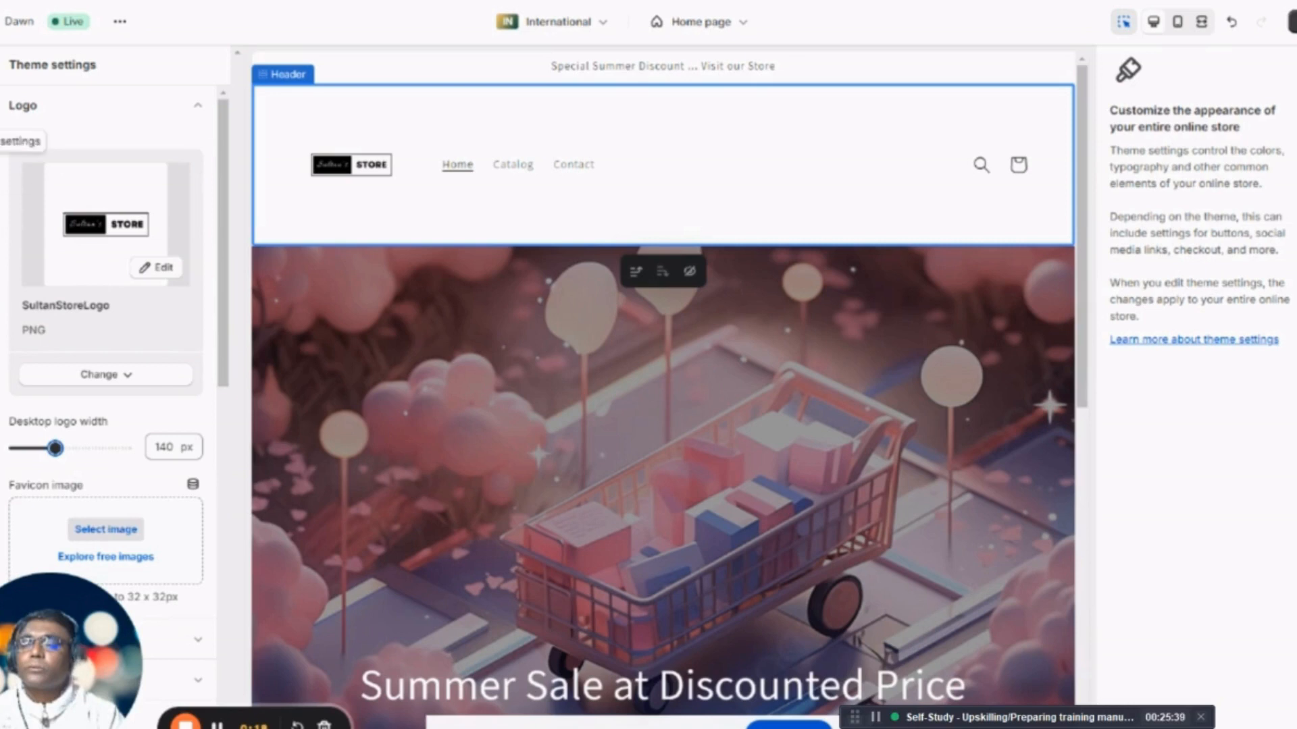
{"action": "scroll", "coordinate": [64, 304], "scroll_direction": "down", "scroll_amount": 8}
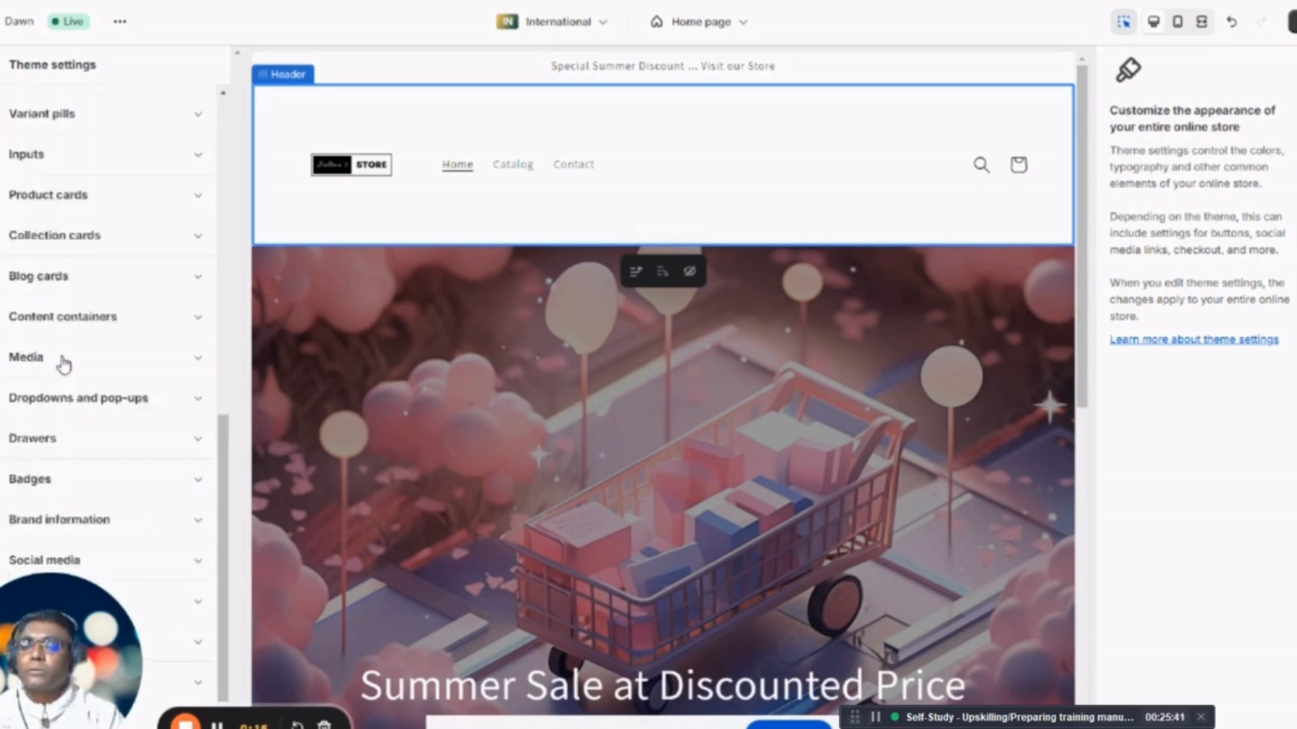
{"action": "scroll", "coordinate": [64, 361], "scroll_direction": "up", "scroll_amount": 3}
{"action": "scroll", "coordinate": [64, 364], "scroll_direction": "up", "scroll_amount": 5}
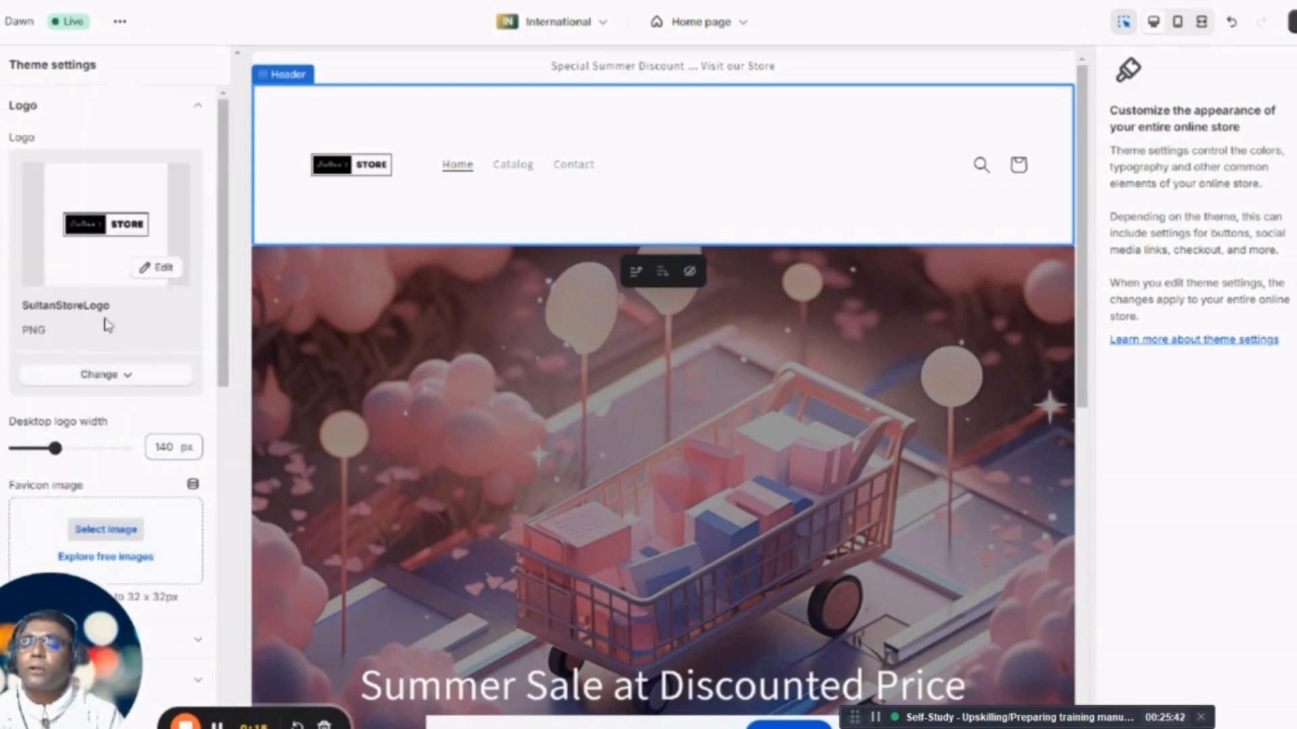
{"action": "left_click", "coordinate": [195, 112]}
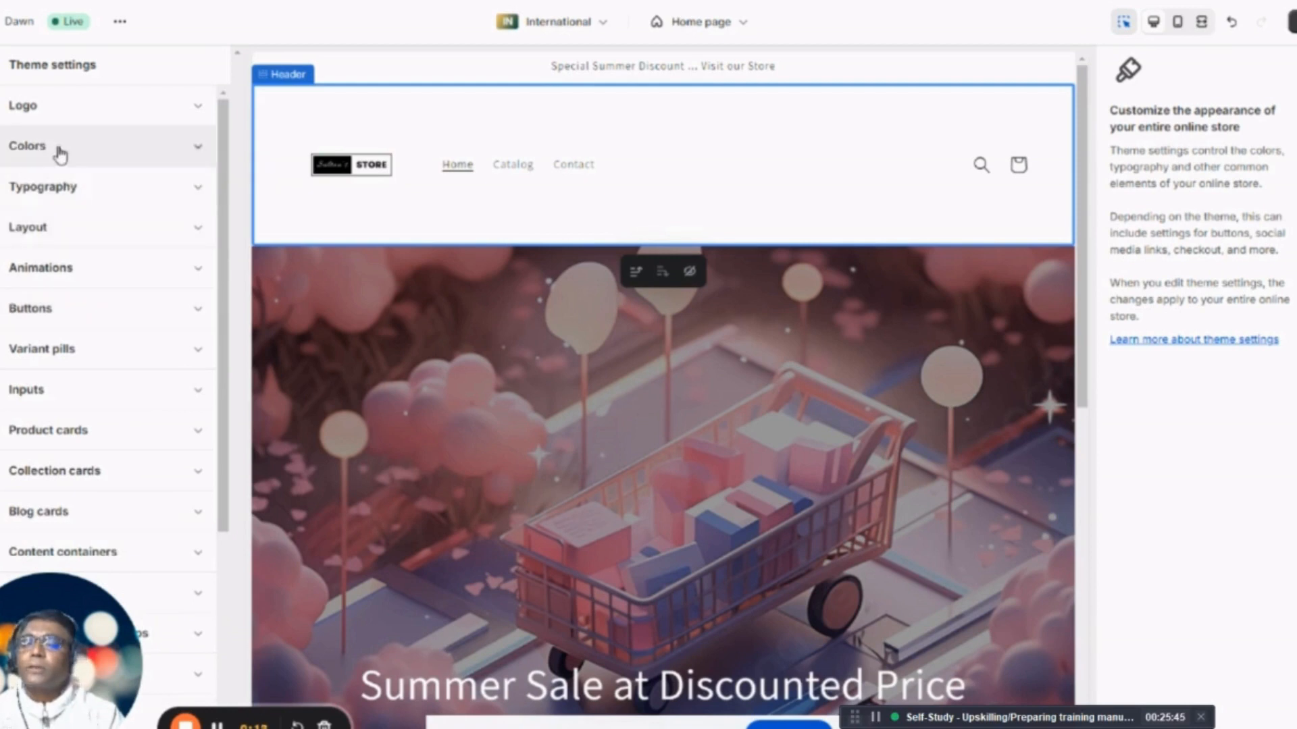
Step: Open color Scheme 3 for editing and inspect the color choices for its background
{"action": "left_click", "coordinate": [174, 147]}
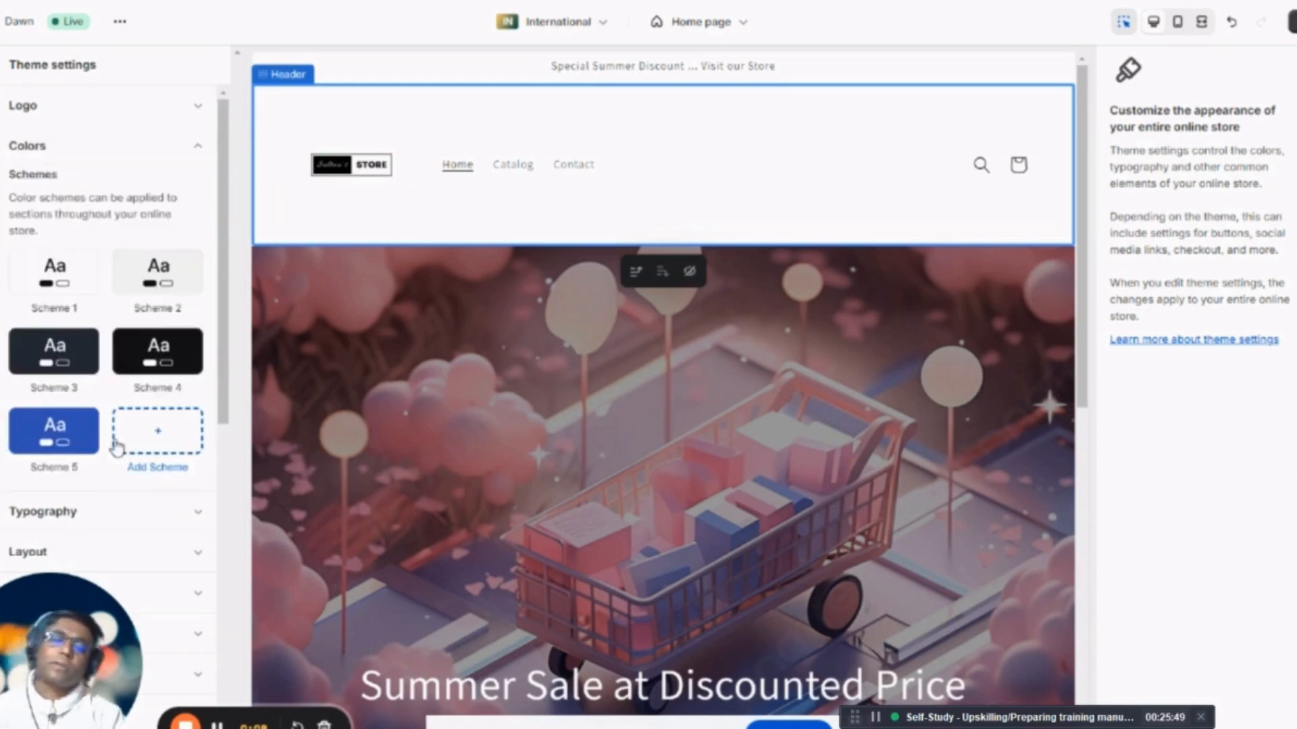
{"action": "left_click", "coordinate": [54, 358]}
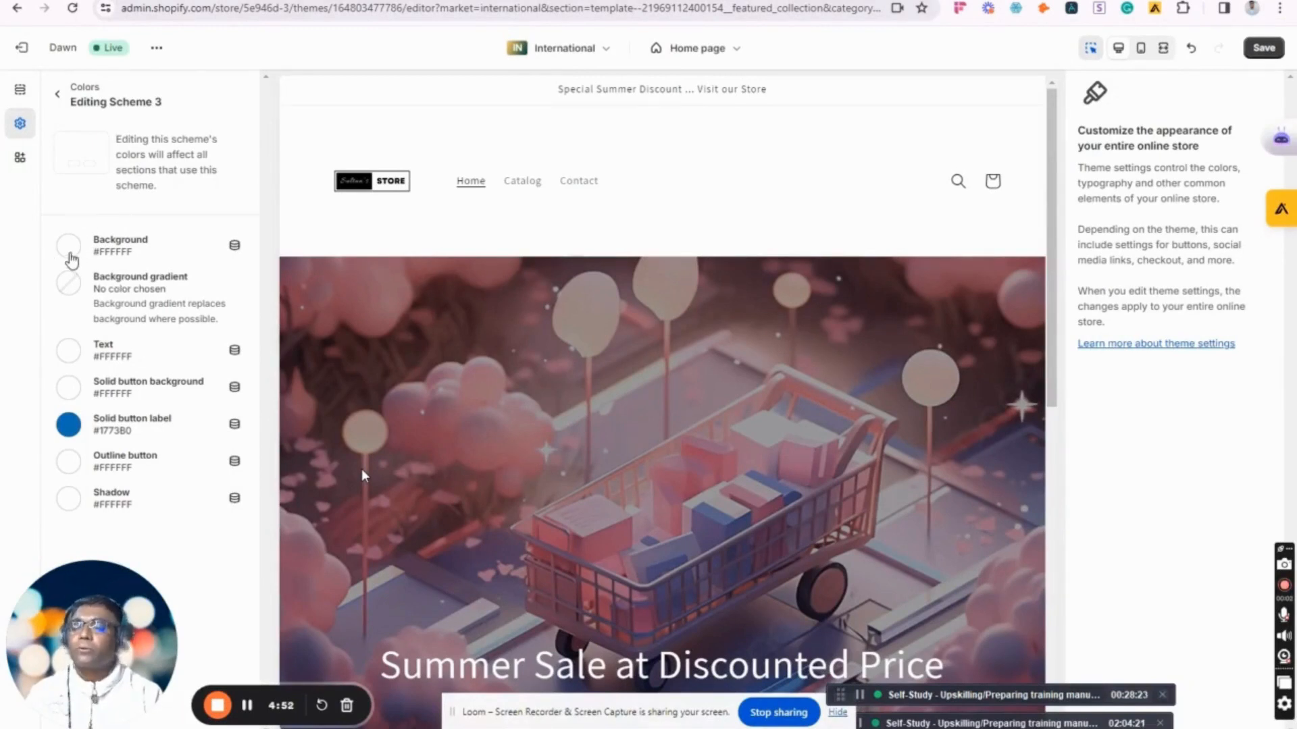
{"action": "left_click", "coordinate": [69, 249]}
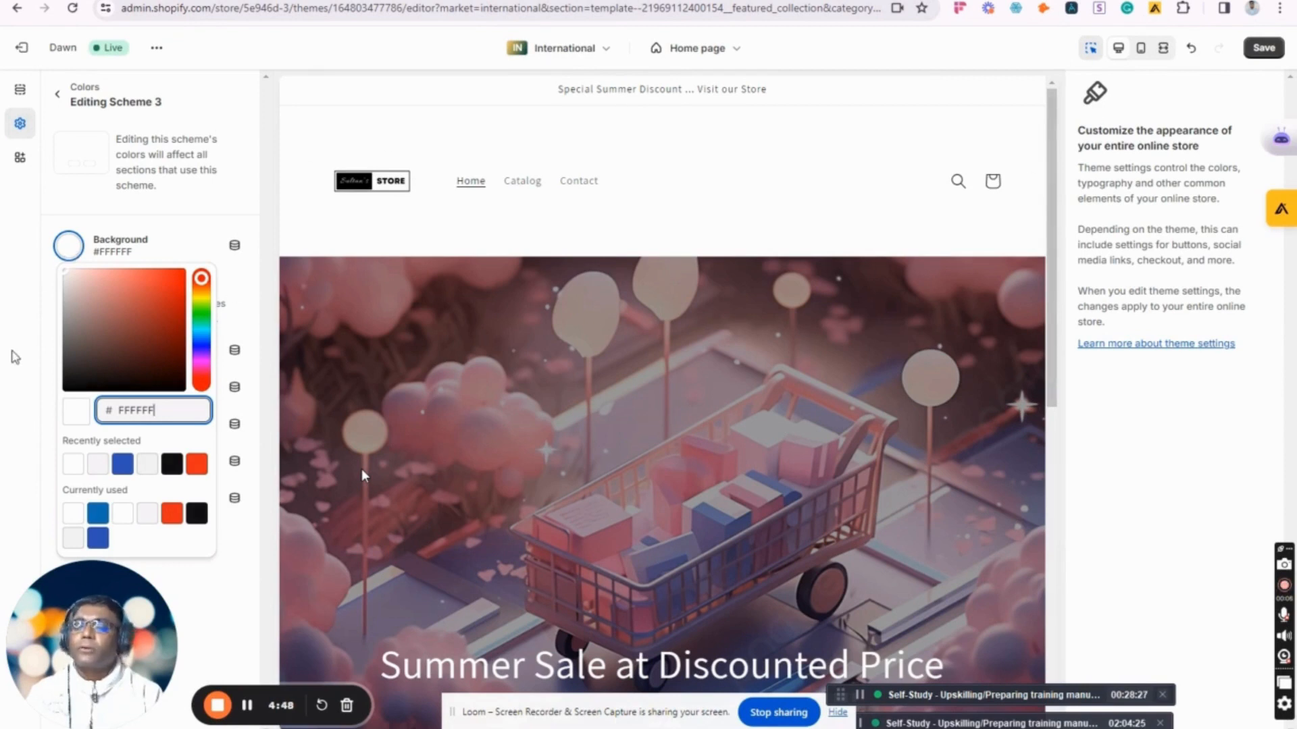
{"action": "left_click", "coordinate": [19, 315]}
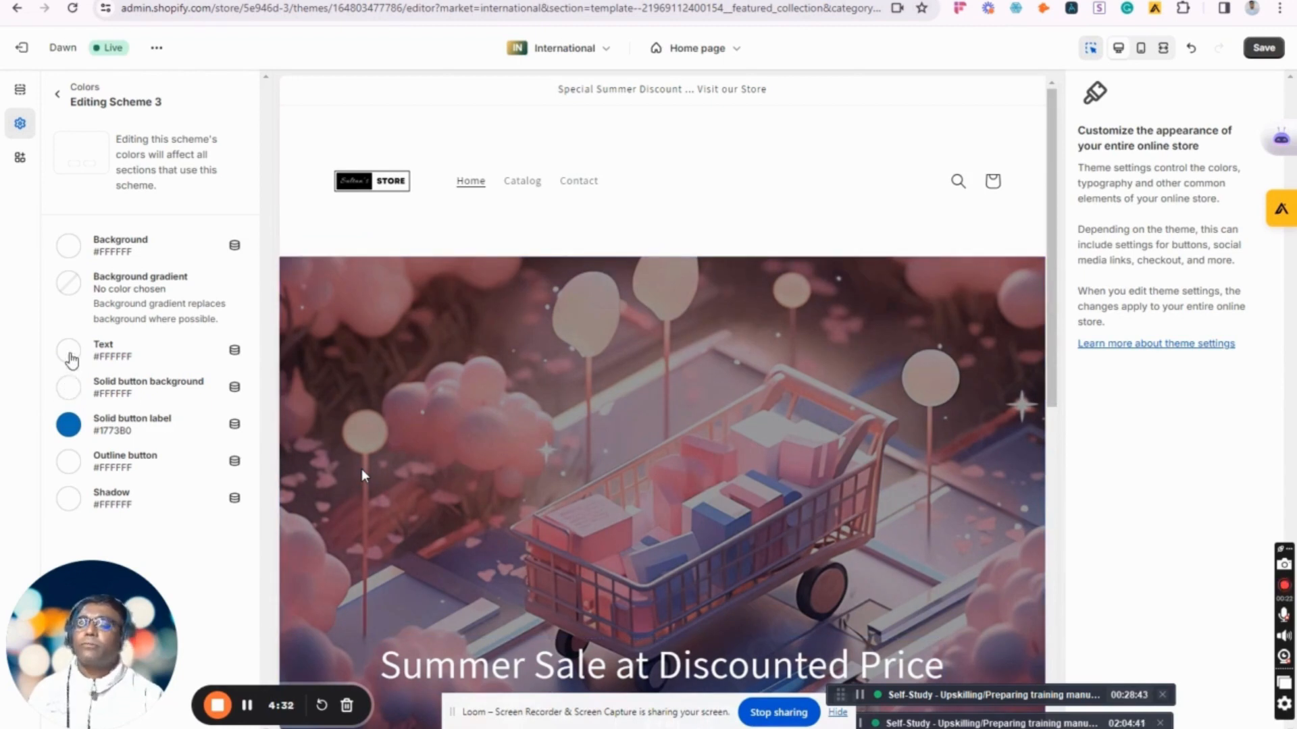
Step: Try Scheme 3 text colors such as #8C6F6F and #6F8C84, and return the text color to #FFFFFF
{"action": "left_click", "coordinate": [68, 350]}
{"action": "left_click", "coordinate": [168, 415]}
{"action": "left_click_drag", "start_coordinate": [168, 415], "coordinate": [111, 379]}
{"action": "left_click", "coordinate": [88, 428]}
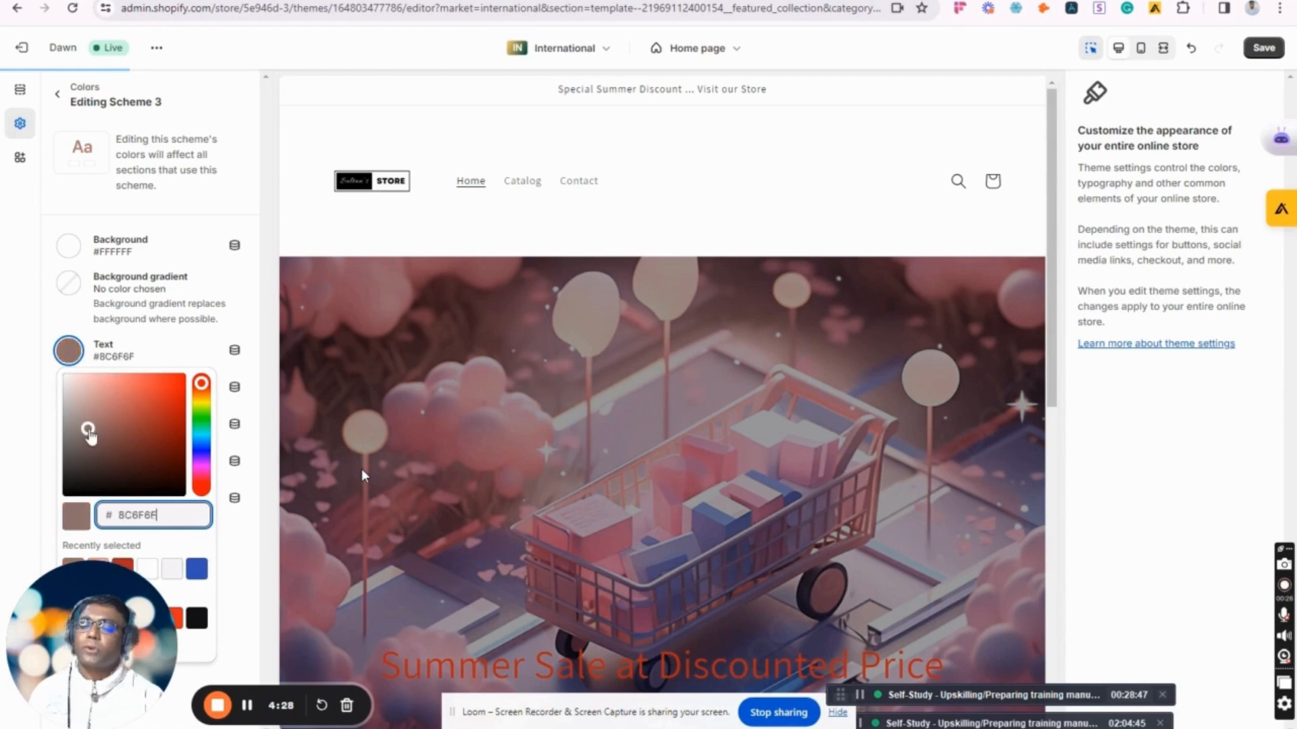
{"action": "left_click", "coordinate": [201, 433]}
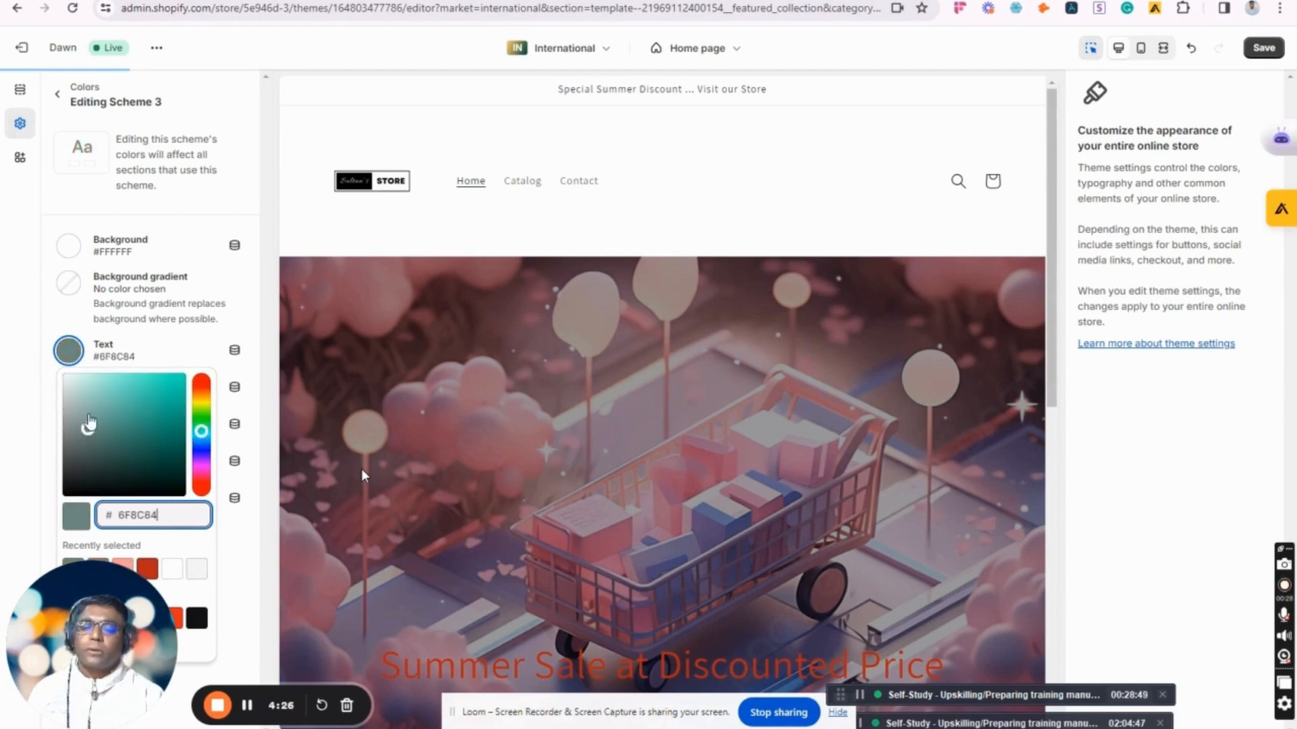
{"action": "left_click_drag", "start_coordinate": [87, 427], "coordinate": [52, 368]}
{"action": "left_click", "coordinate": [11, 368]}
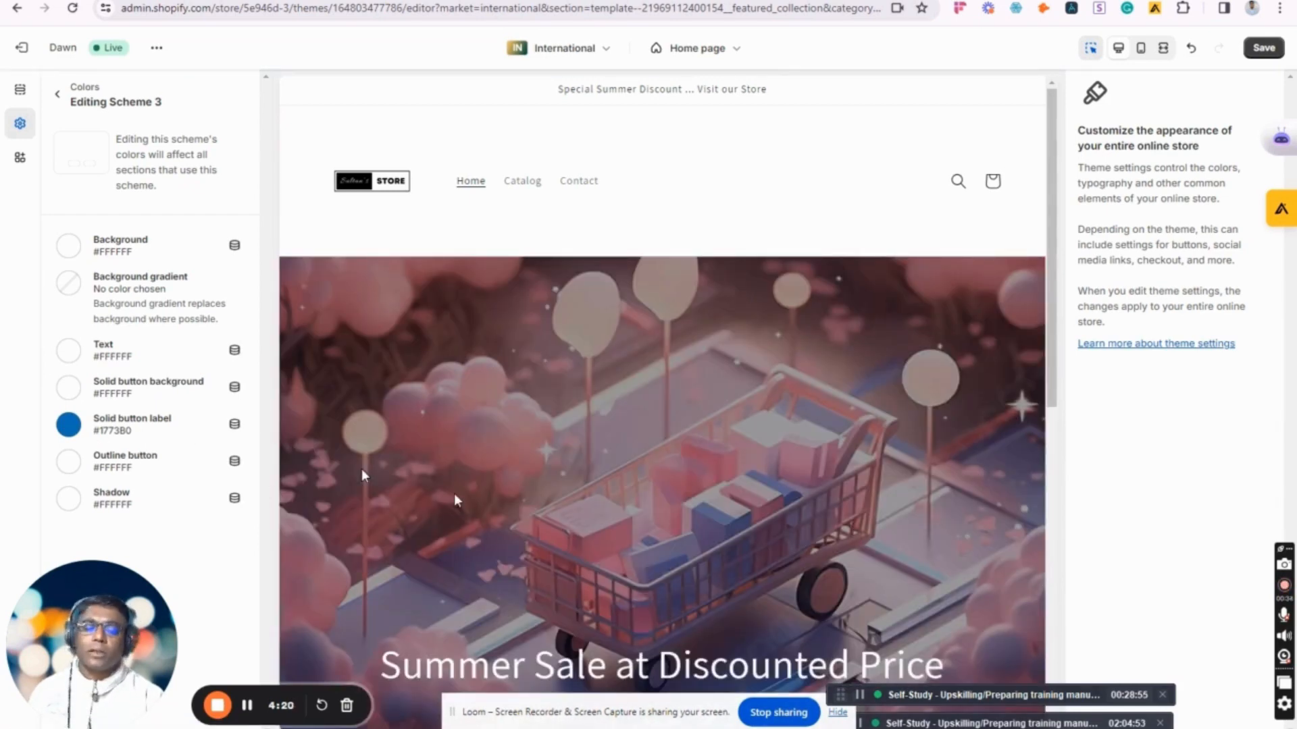
Step: Try red #A12F2F and several greens including #467836 as Scheme 3's outline button color, return it to #FFFFFF, and leave the scheme
{"action": "scroll", "coordinate": [761, 473], "scroll_direction": "down", "scroll_amount": 4}
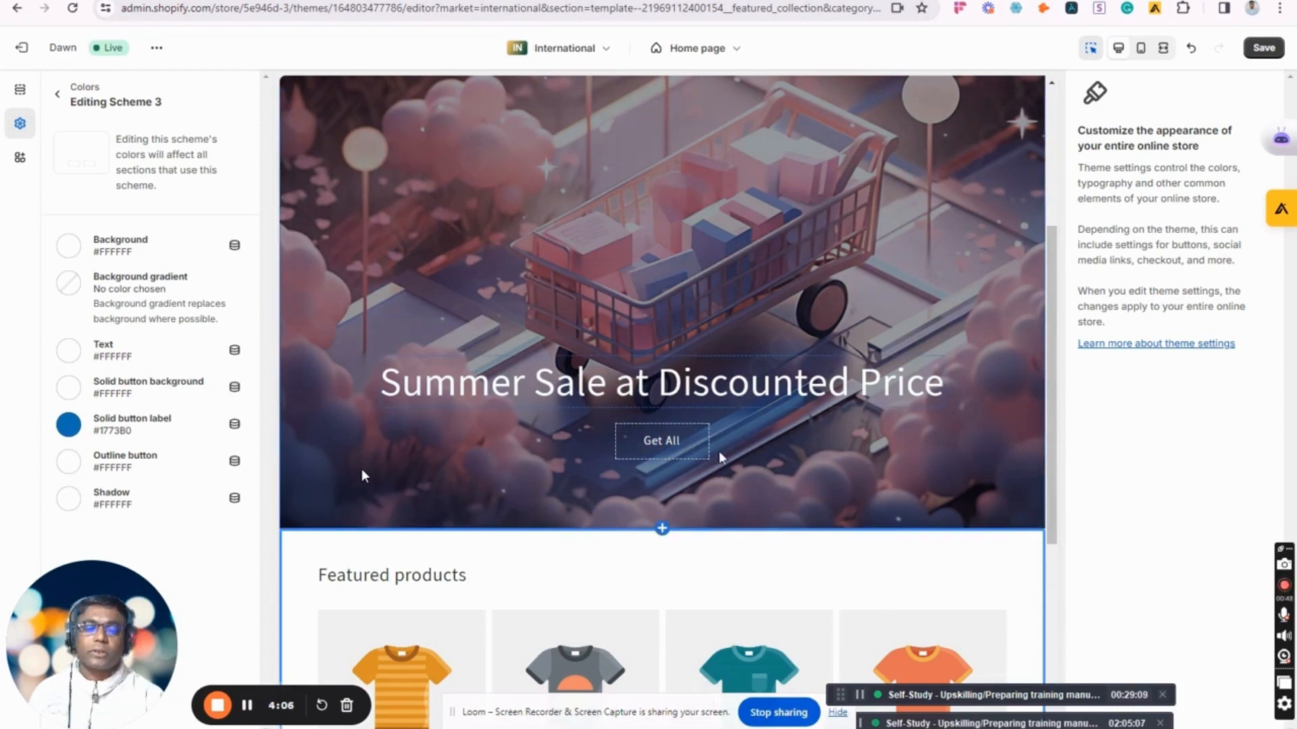
{"action": "left_click", "coordinate": [73, 461]}
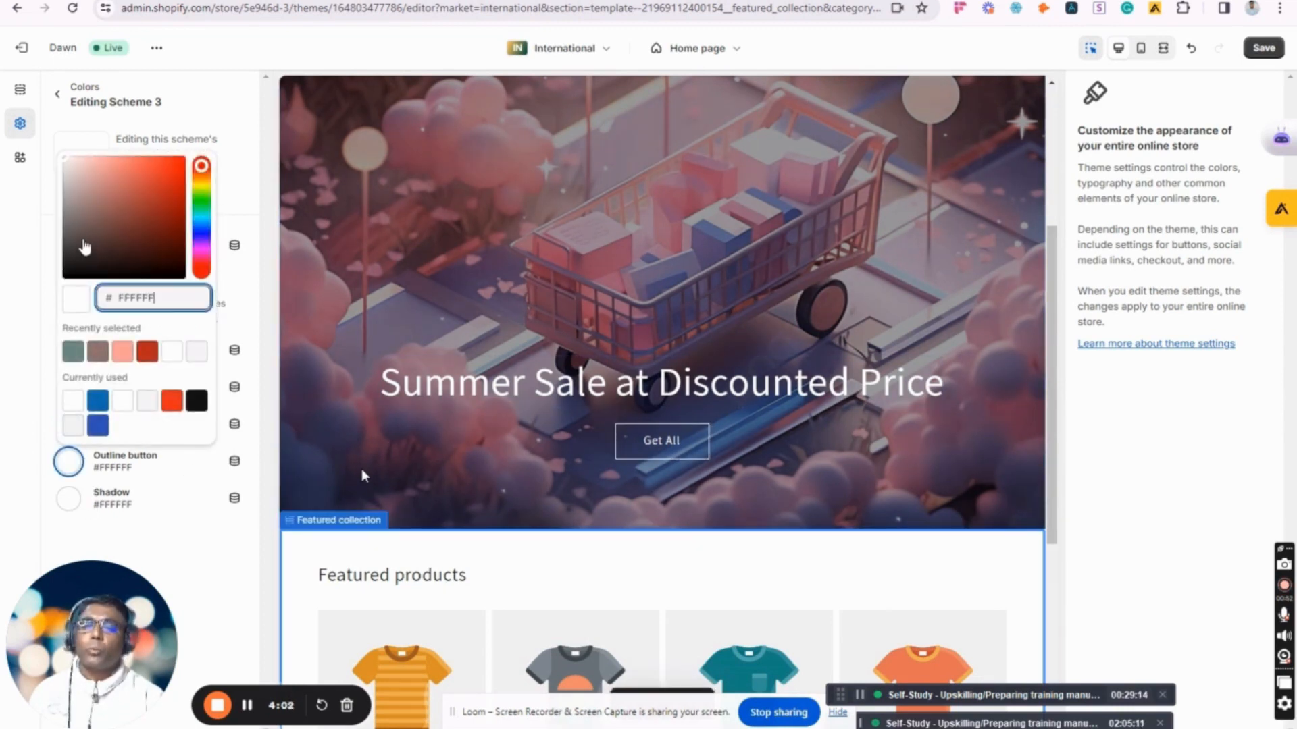
{"action": "left_click", "coordinate": [149, 201]}
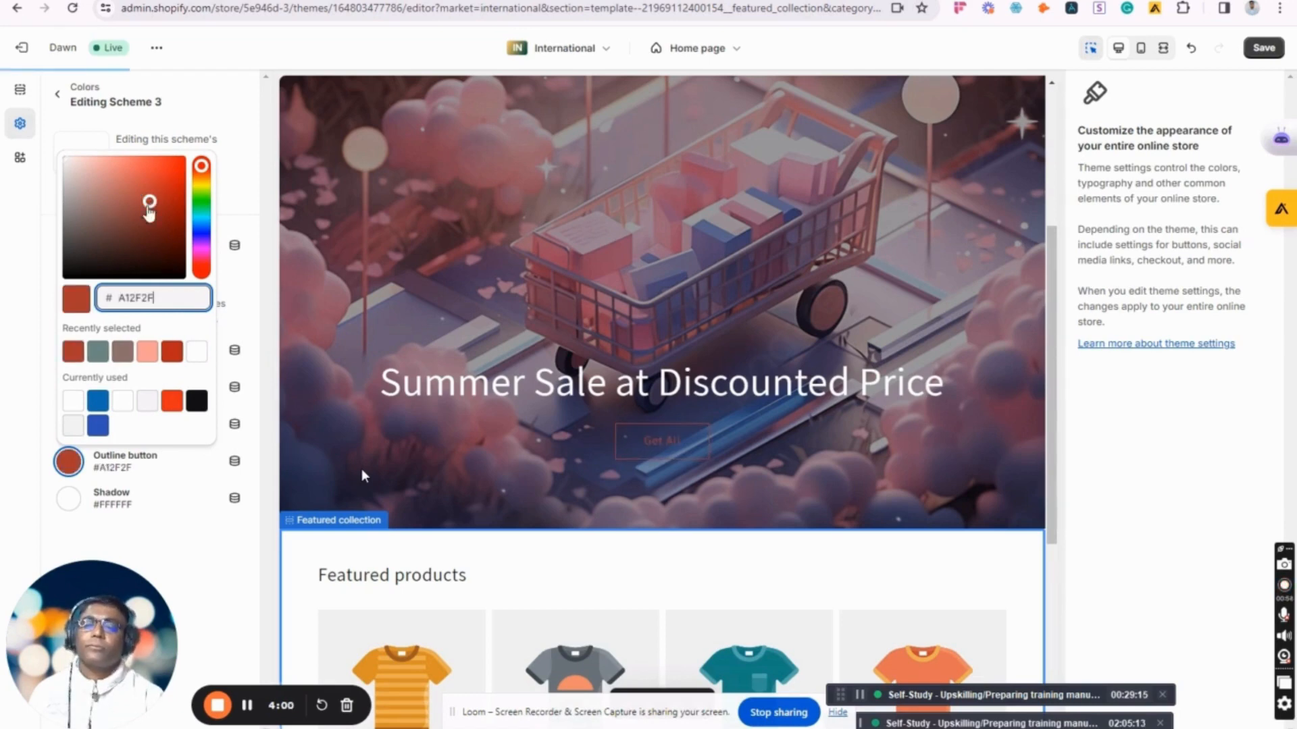
{"action": "left_click", "coordinate": [156, 238]}
{"action": "left_click", "coordinate": [201, 196]}
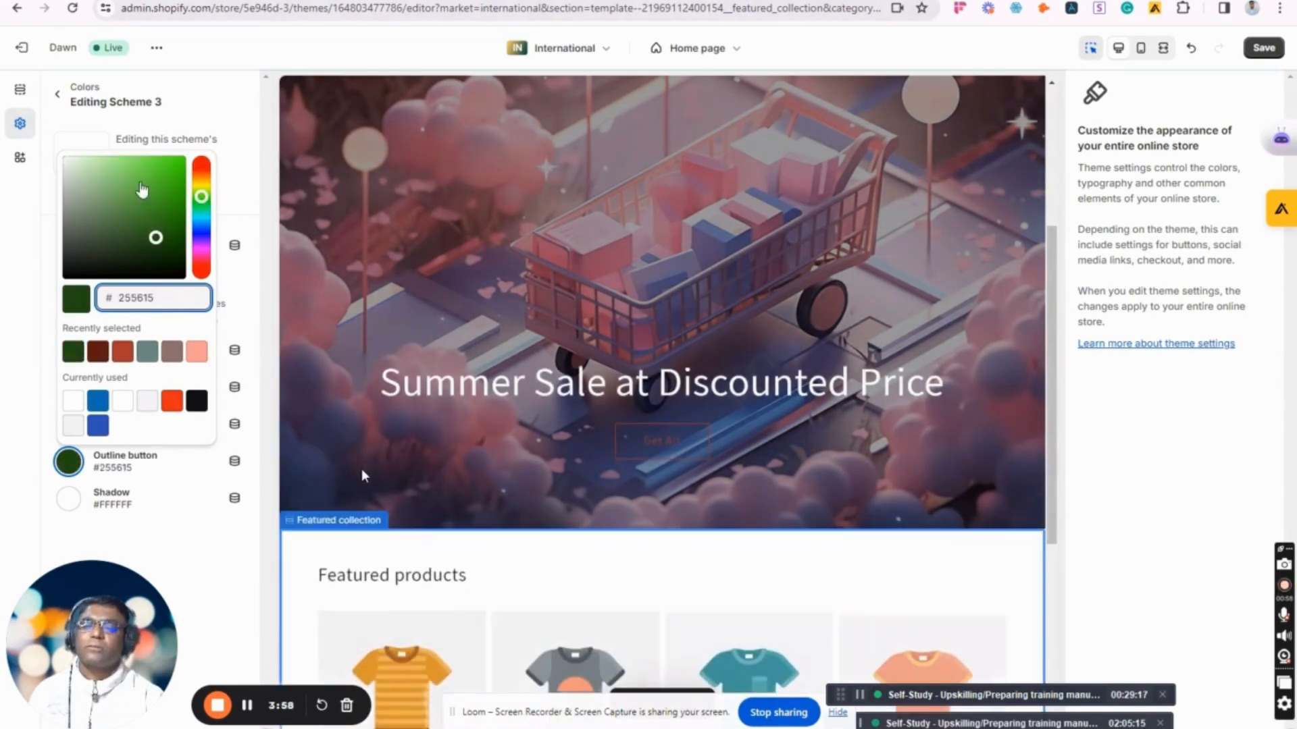
{"action": "left_click", "coordinate": [141, 183]}
{"action": "left_click", "coordinate": [120, 185]}
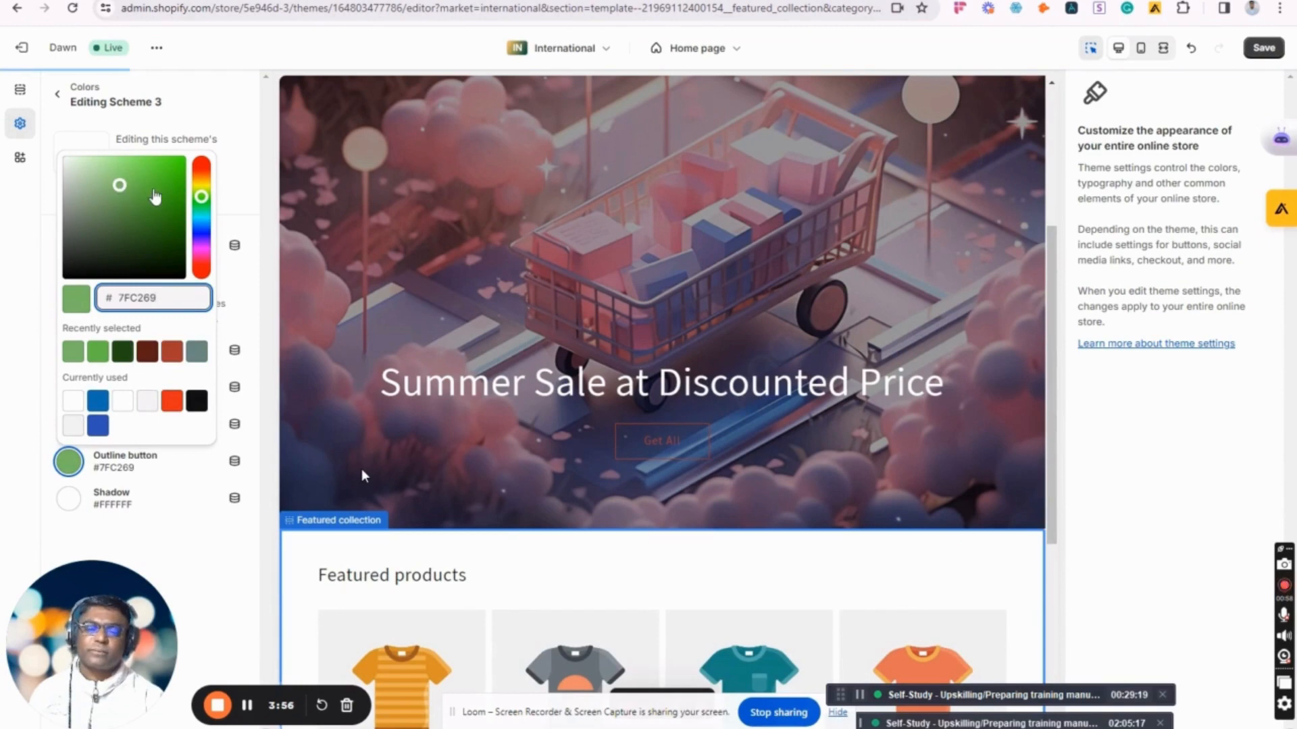
{"action": "left_click", "coordinate": [157, 183]}
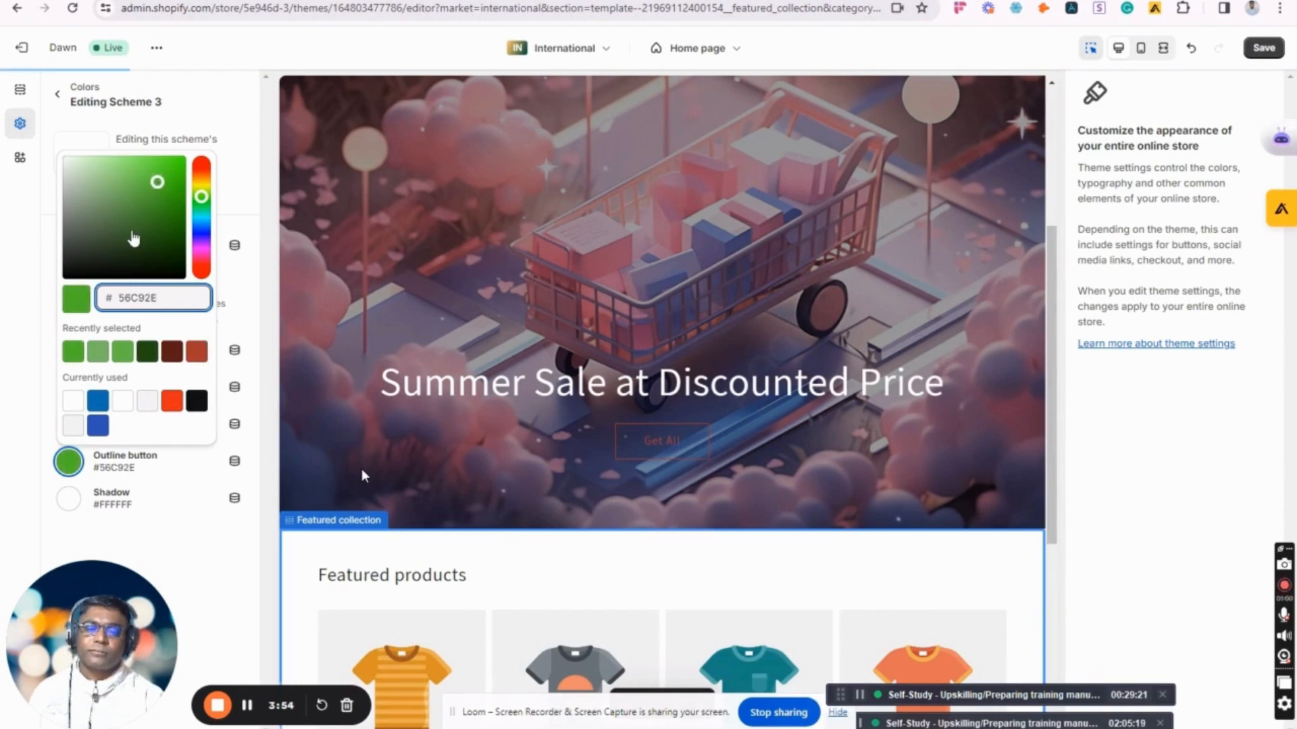
{"action": "left_click", "coordinate": [131, 221]}
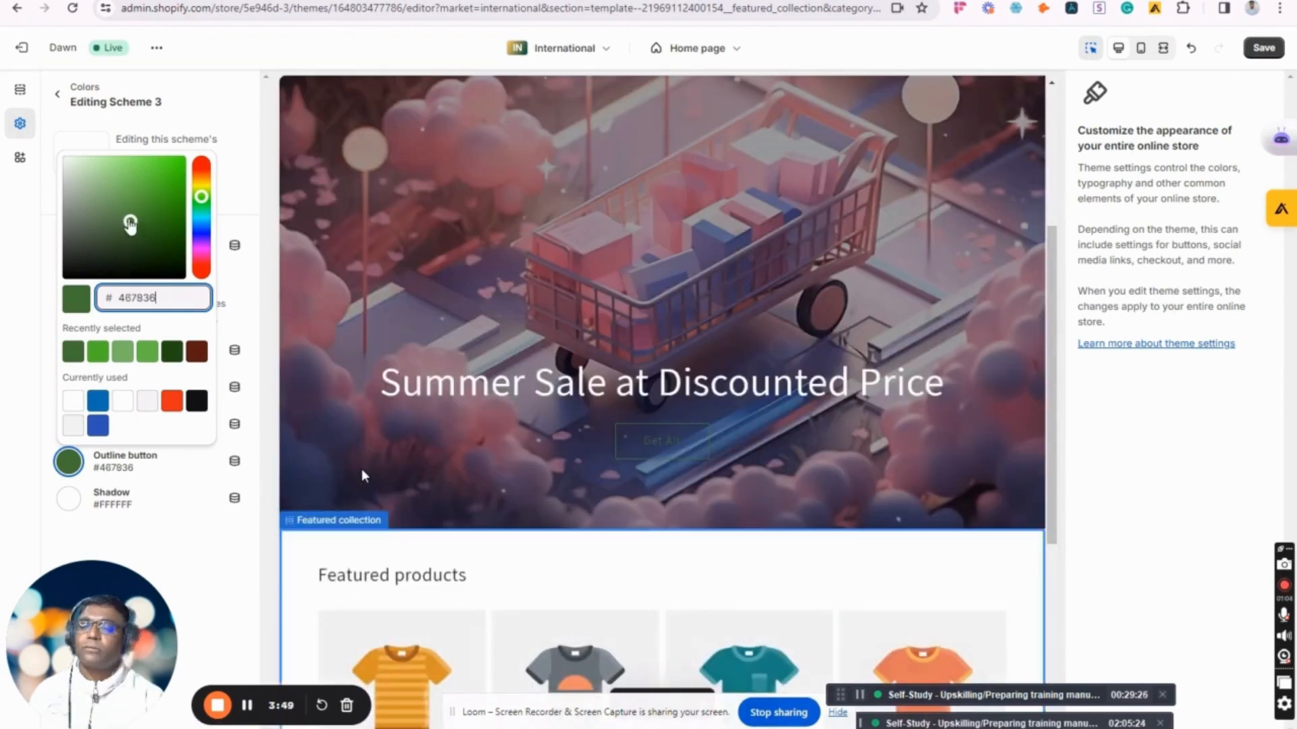
{"action": "left_click_drag", "start_coordinate": [131, 221], "coordinate": [41, 147]}
{"action": "left_click", "coordinate": [42, 149]}
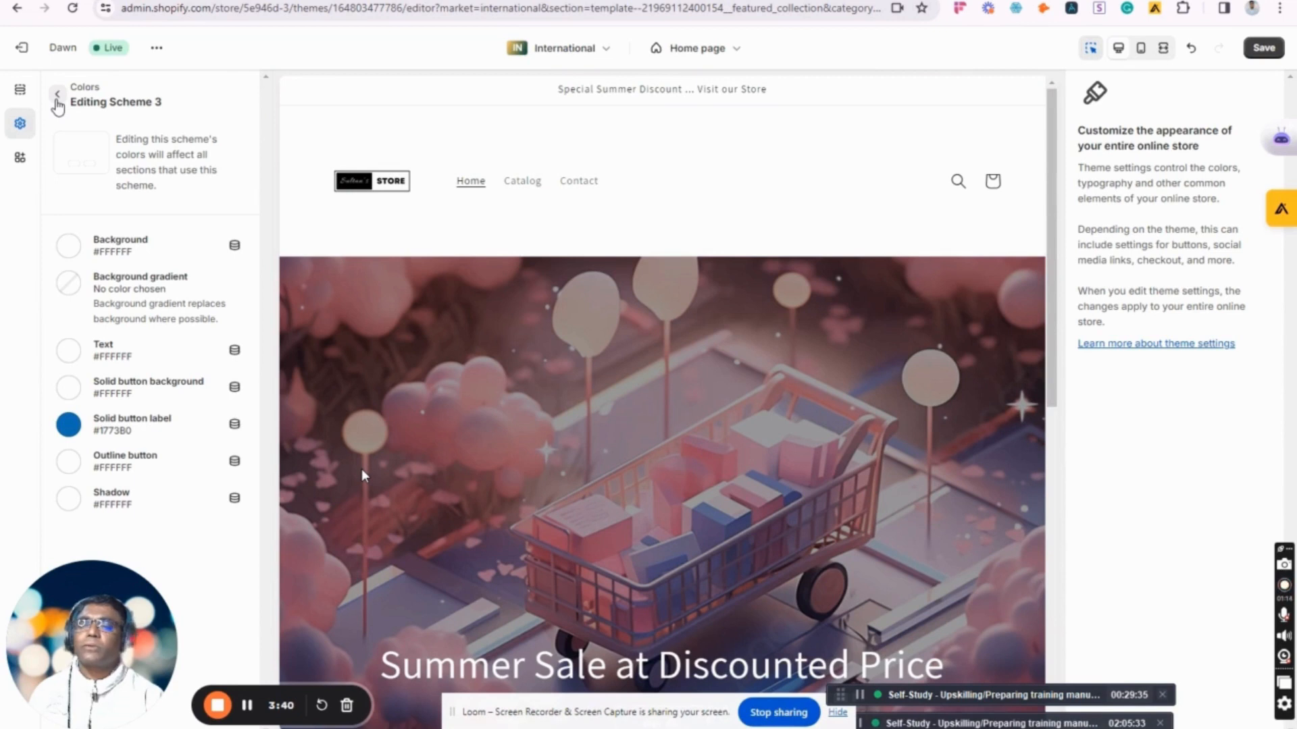
{"action": "left_click", "coordinate": [58, 102]}
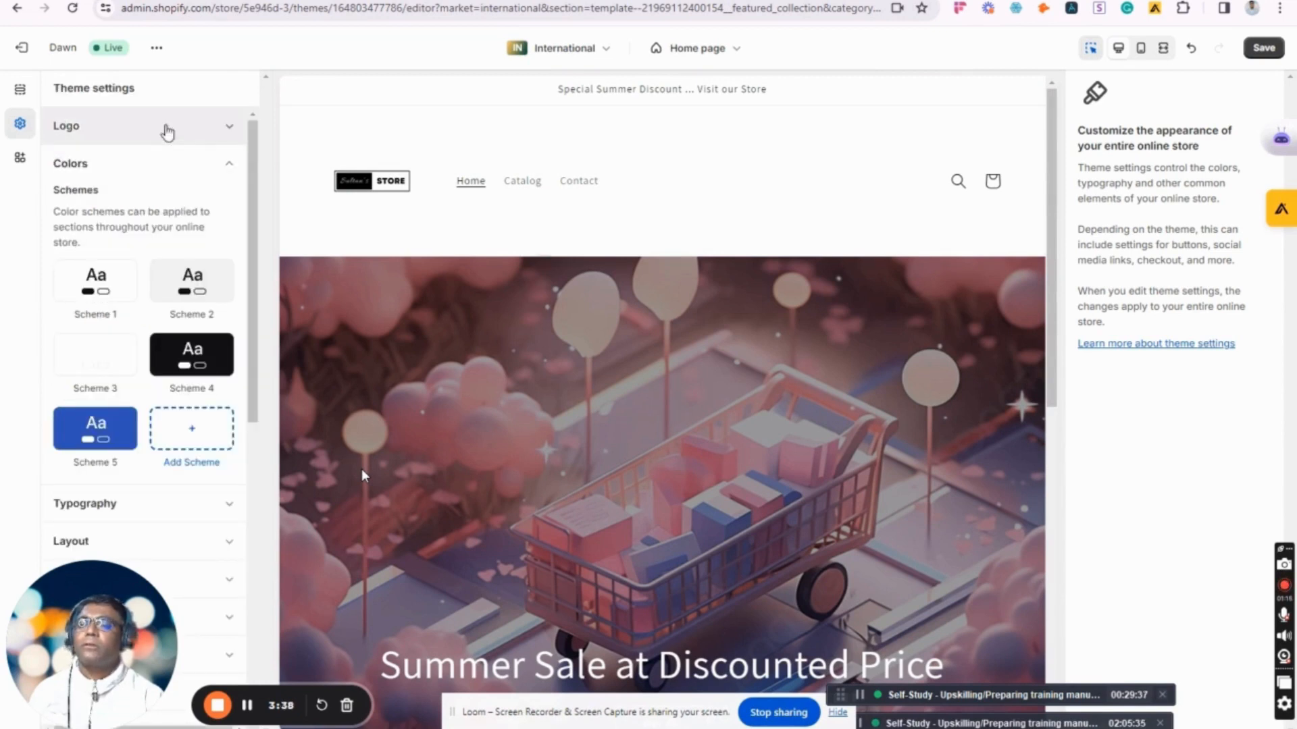
Step: Change the headings font to Sans-serif in the theme's typography settings
{"action": "left_click", "coordinate": [223, 129]}
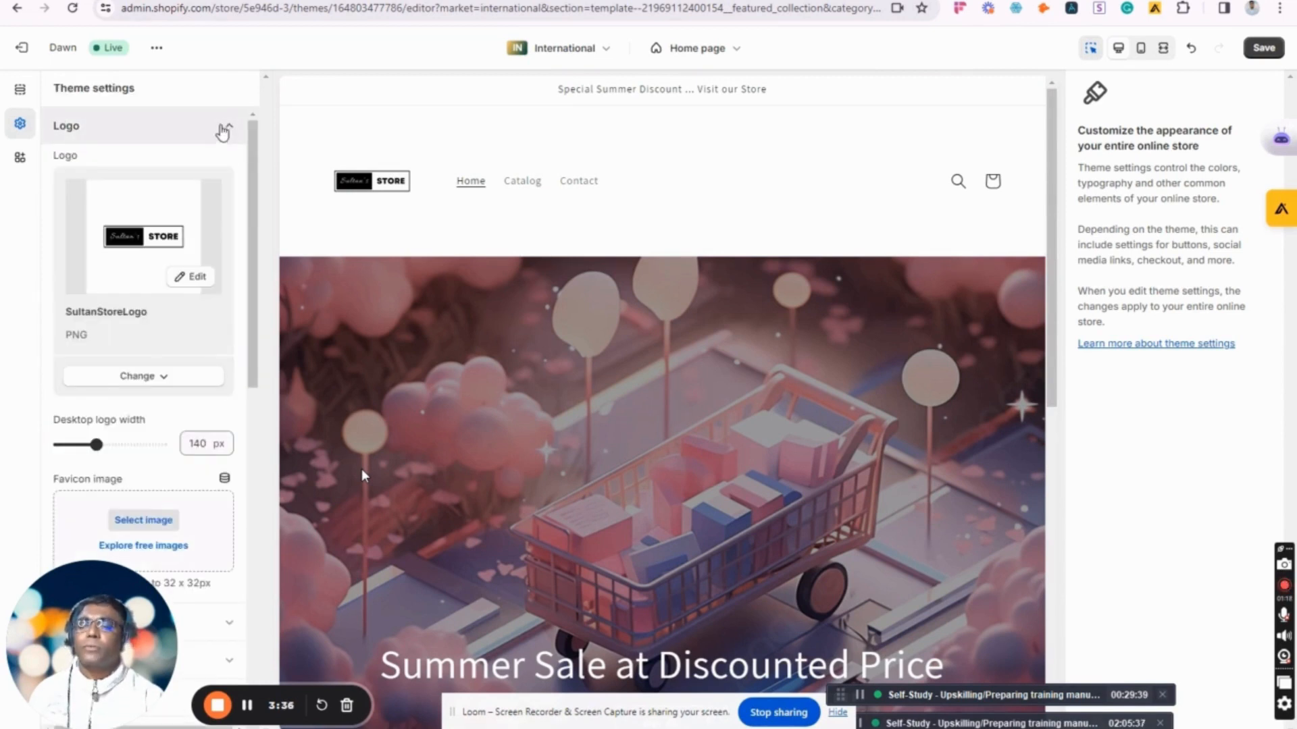
{"action": "left_click", "coordinate": [229, 128]}
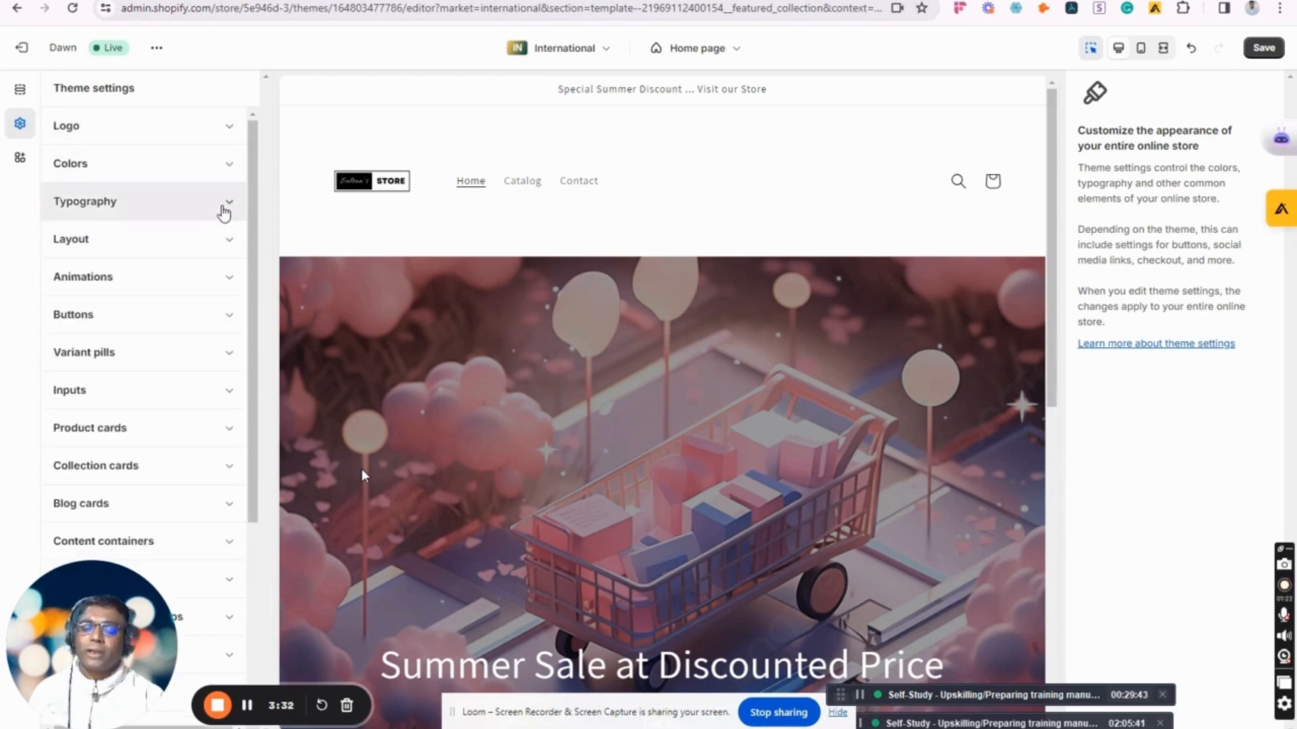
{"action": "left_click", "coordinate": [223, 209]}
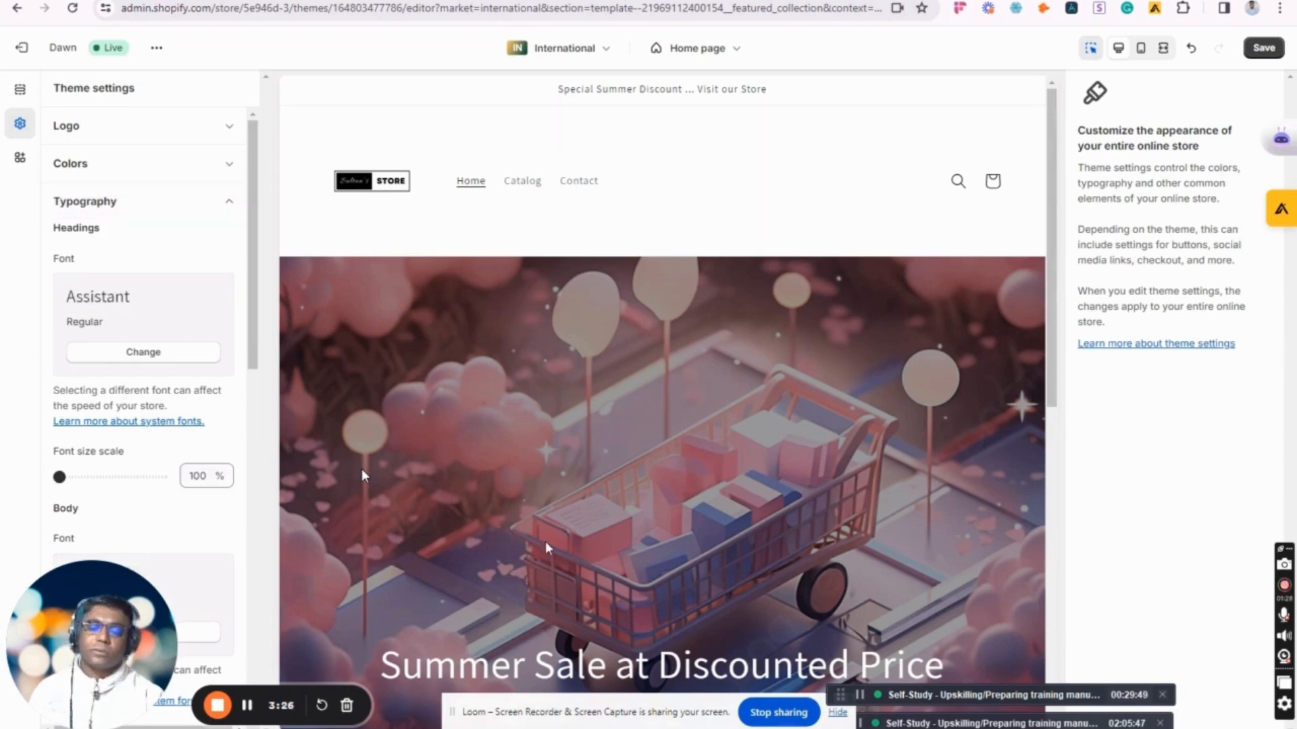
{"action": "scroll", "coordinate": [561, 500], "scroll_direction": "down", "scroll_amount": 4}
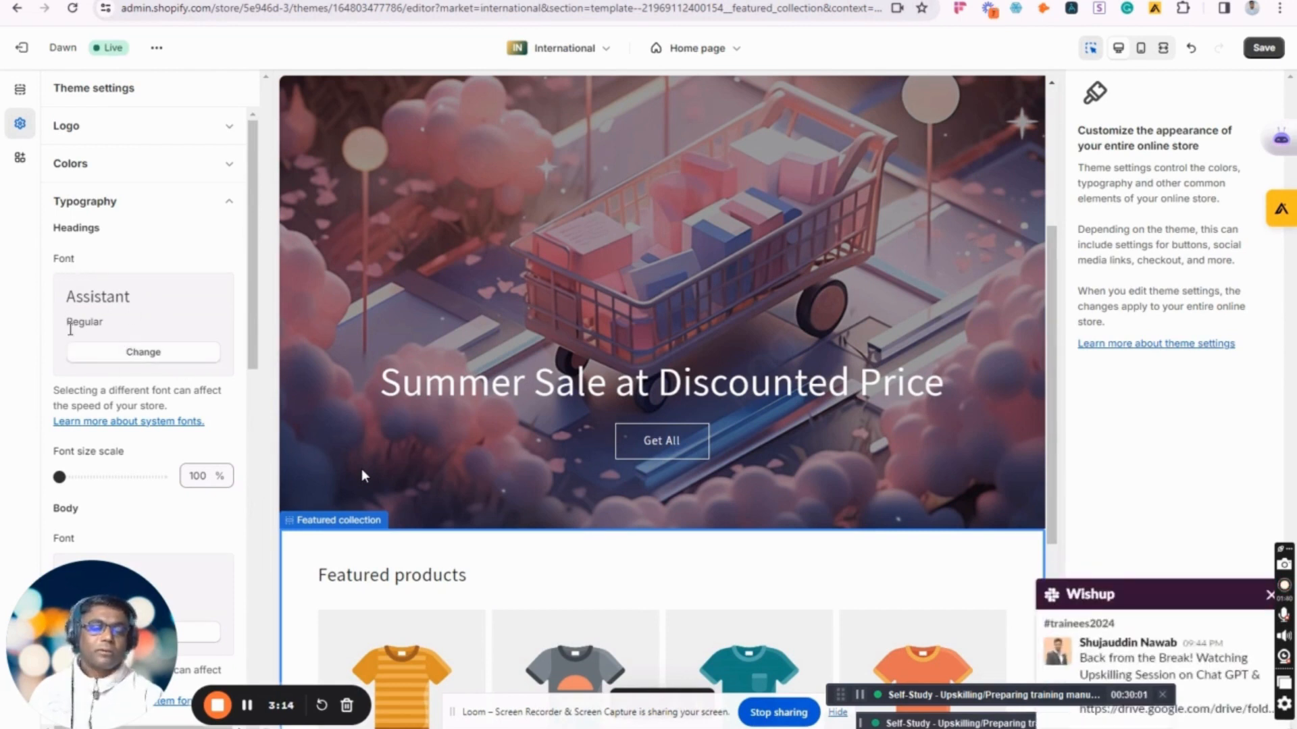
{"action": "left_click", "coordinate": [155, 358]}
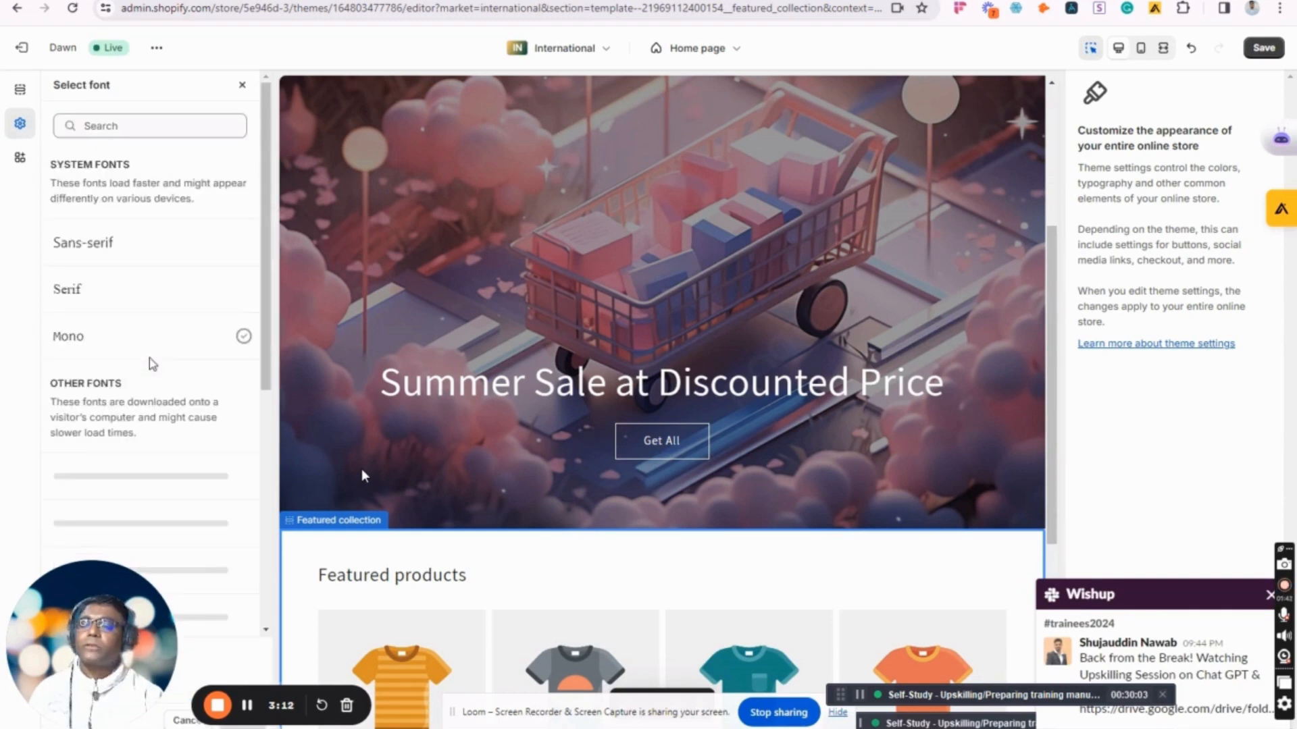
{"action": "left_click", "coordinate": [84, 252]}
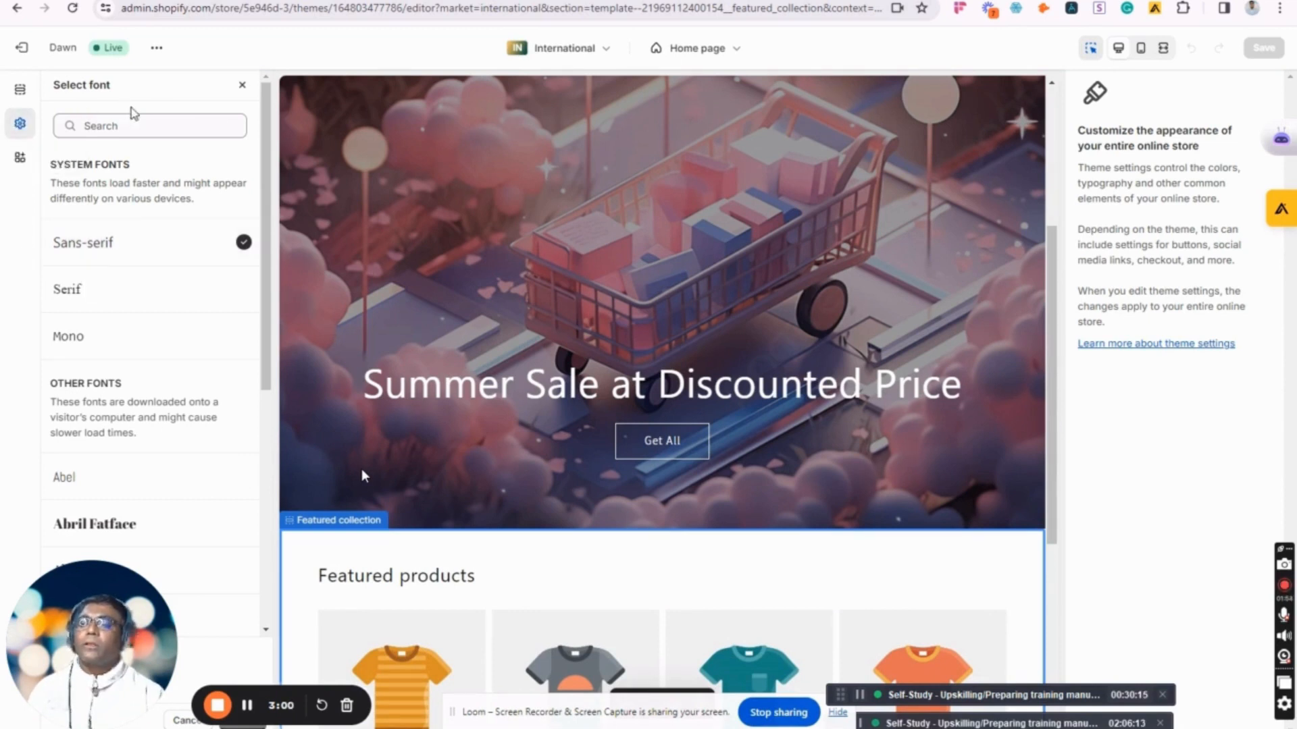
Step: Look through the system fonts and other fonts offered for headings, and leave the typography settings
{"action": "scroll", "coordinate": [168, 431], "scroll_direction": "down", "scroll_amount": 2}
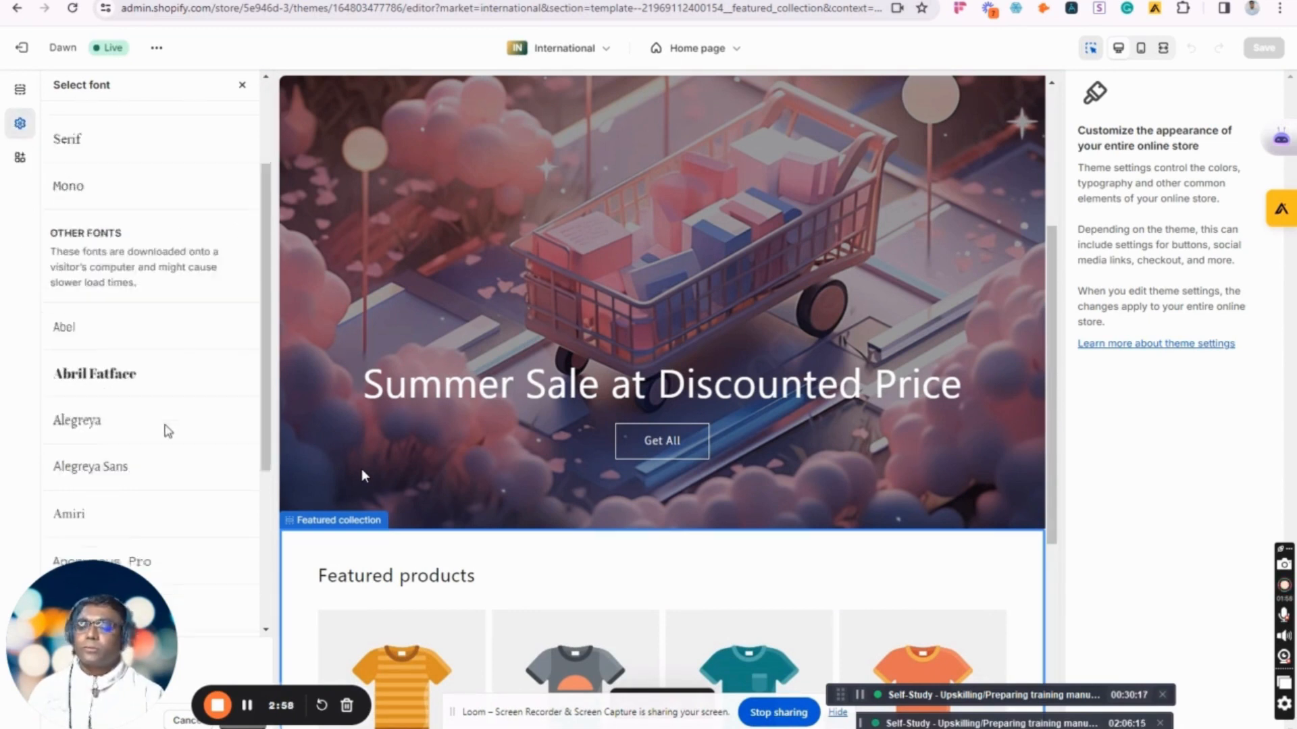
{"action": "scroll", "coordinate": [168, 431], "scroll_direction": "down", "scroll_amount": 4}
{"action": "scroll", "coordinate": [167, 433], "scroll_direction": "up", "scroll_amount": 6}
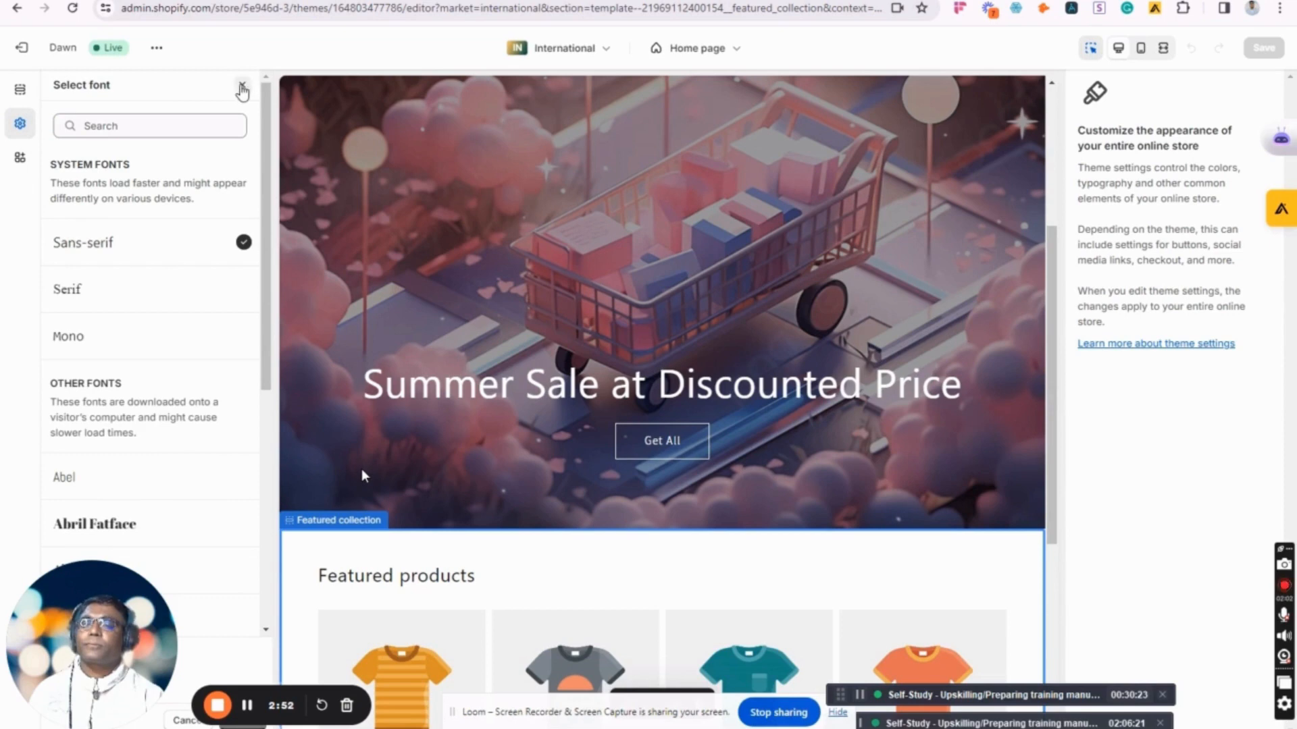
{"action": "left_click", "coordinate": [241, 86]}
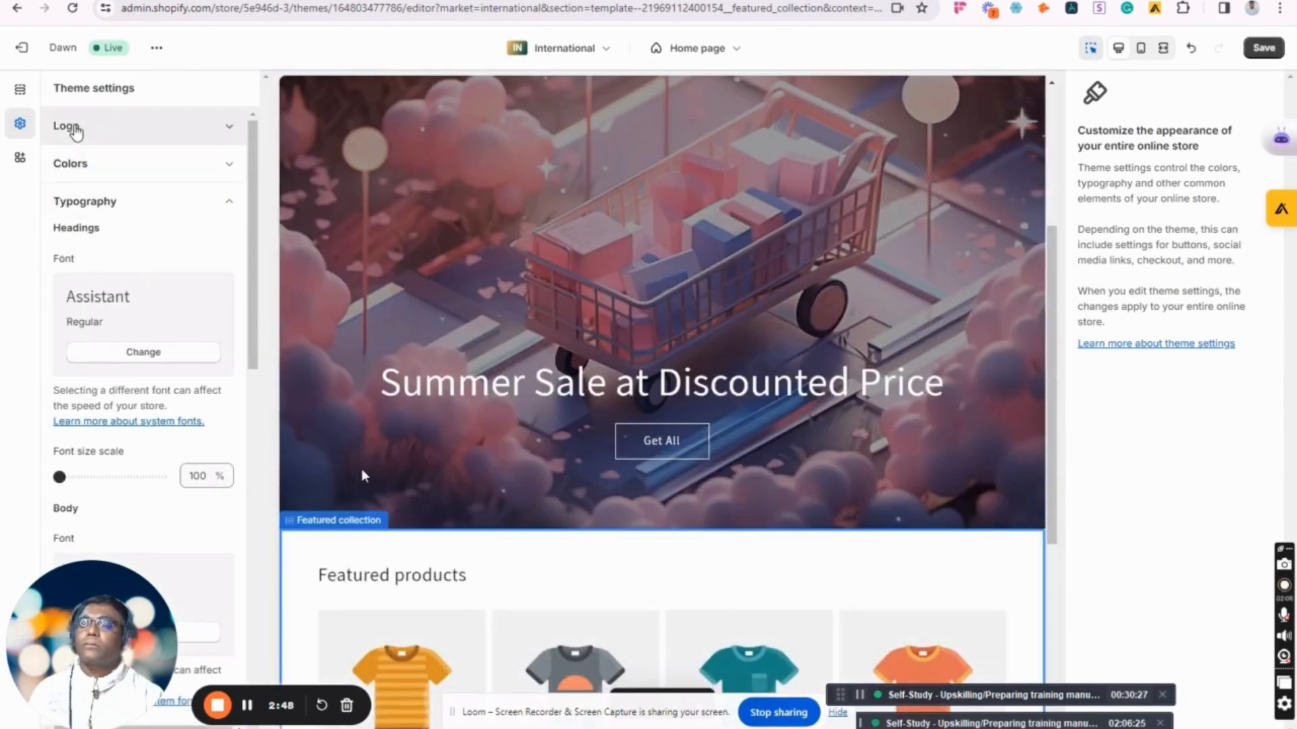
{"action": "left_click", "coordinate": [223, 202]}
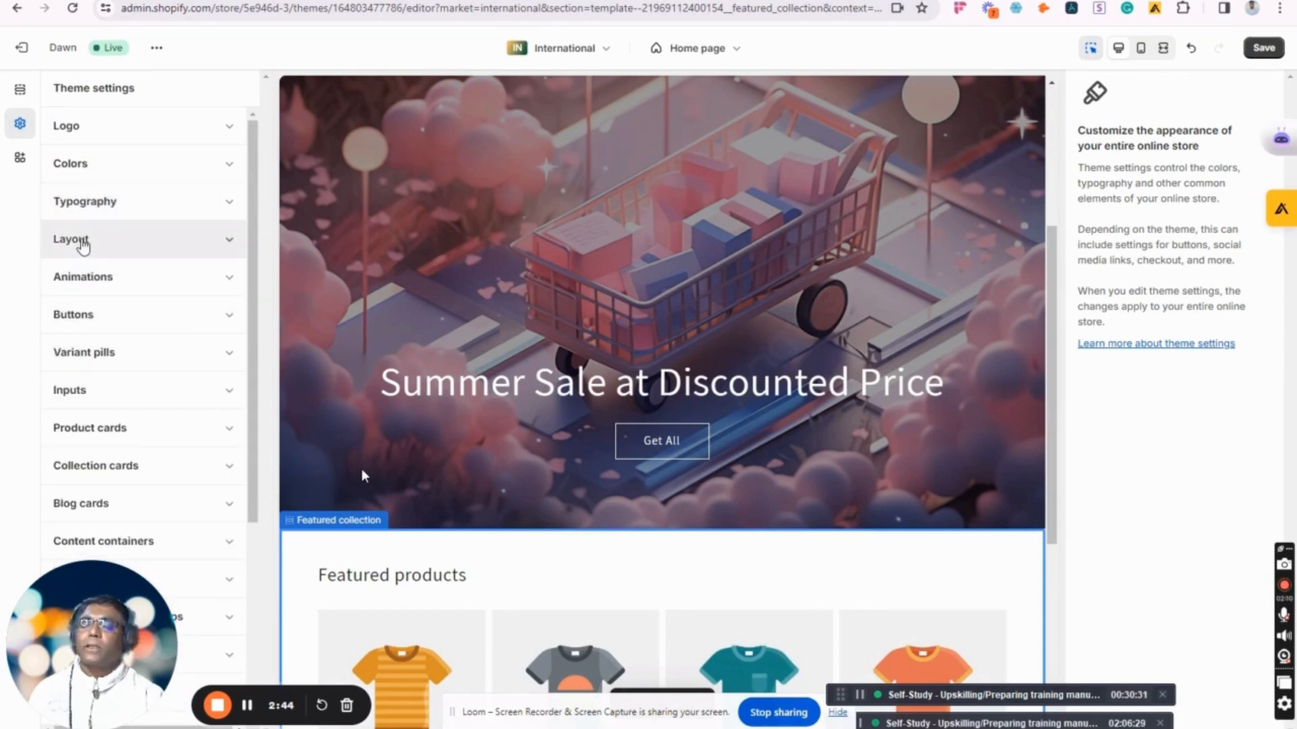
Step: Try a page width of 1300 px in the theme's layout settings and return it to 1200 px
{"action": "left_click", "coordinate": [83, 241]}
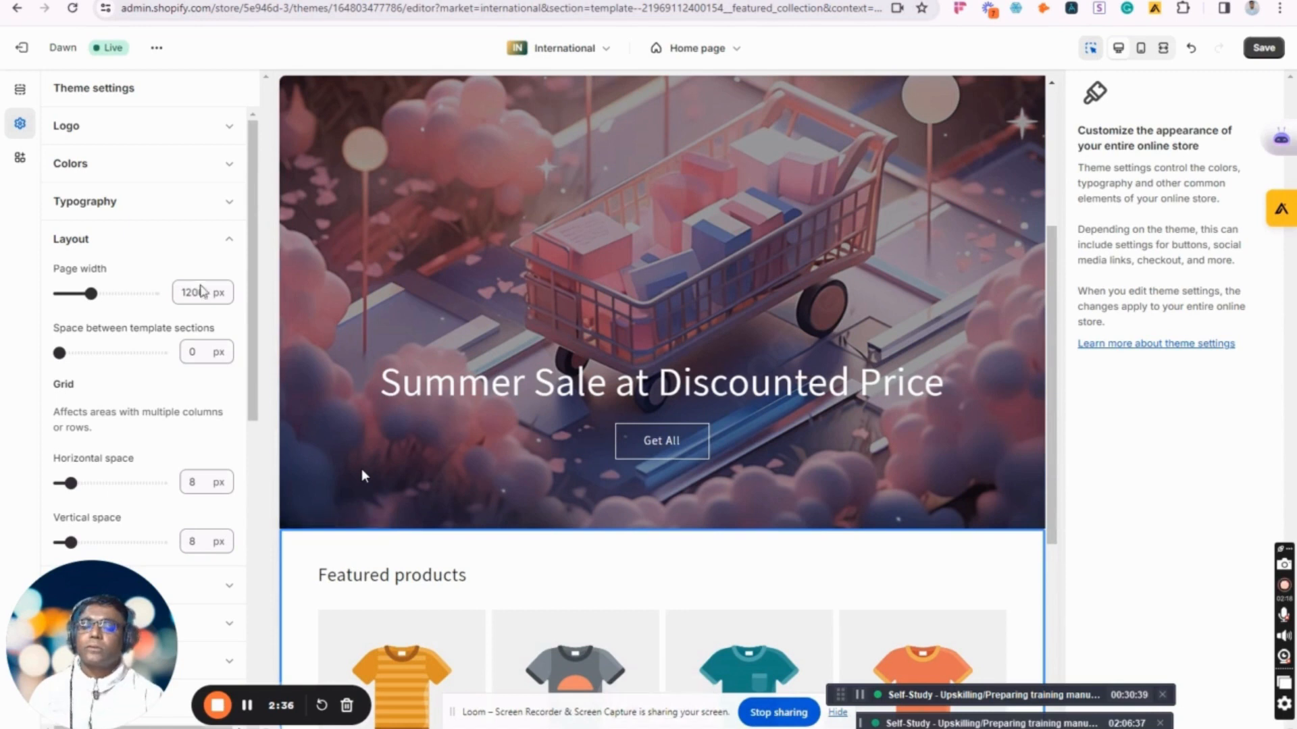
{"action": "left_click_drag", "start_coordinate": [91, 293], "coordinate": [106, 293]}
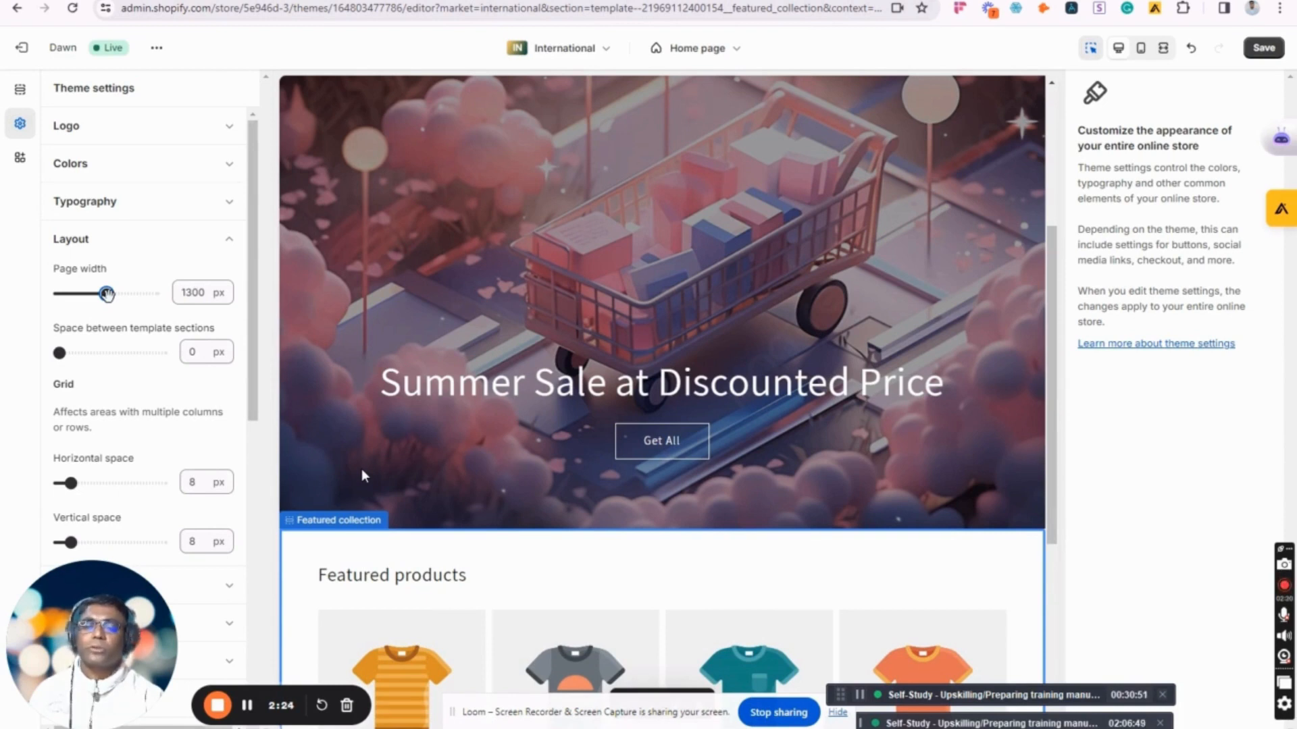
{"action": "left_click_drag", "start_coordinate": [107, 294], "coordinate": [90, 294]}
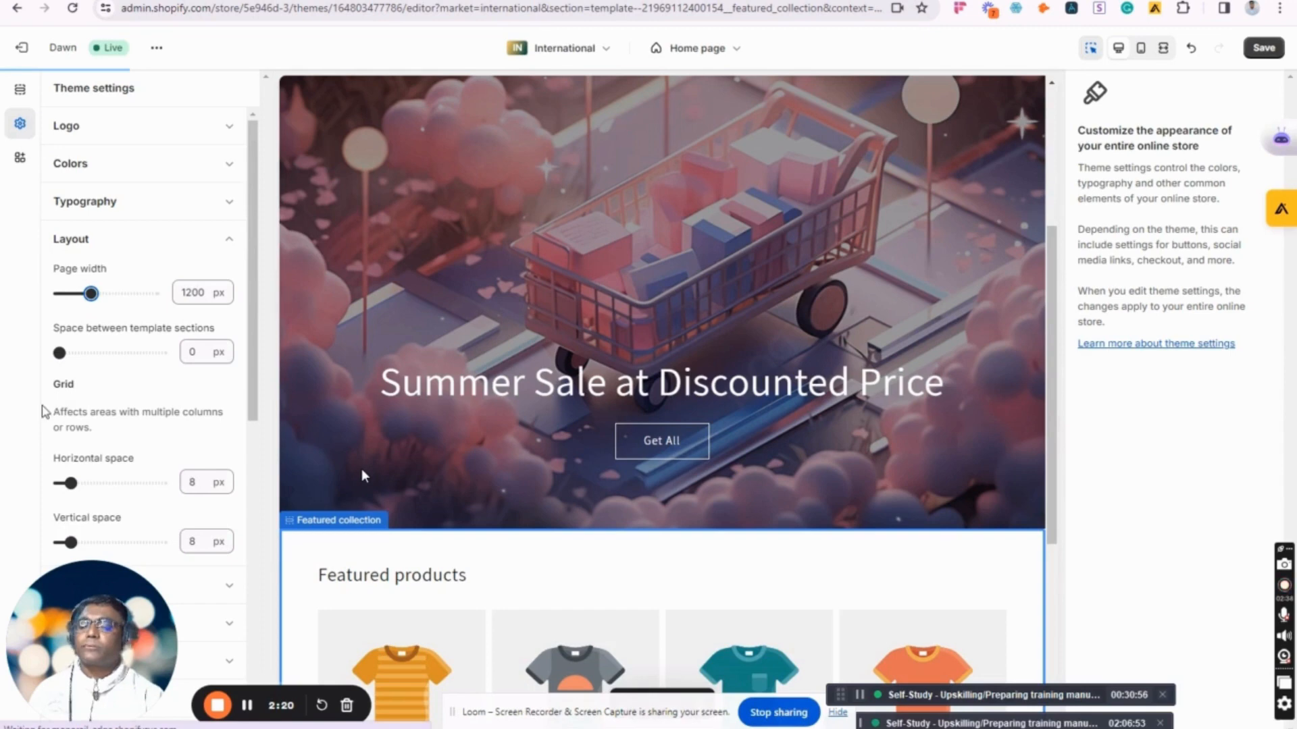
Step: Look through the remaining theme settings categories, including the animation options for scroll reveal and hover effect
{"action": "scroll", "coordinate": [47, 414], "scroll_direction": "down", "scroll_amount": 4}
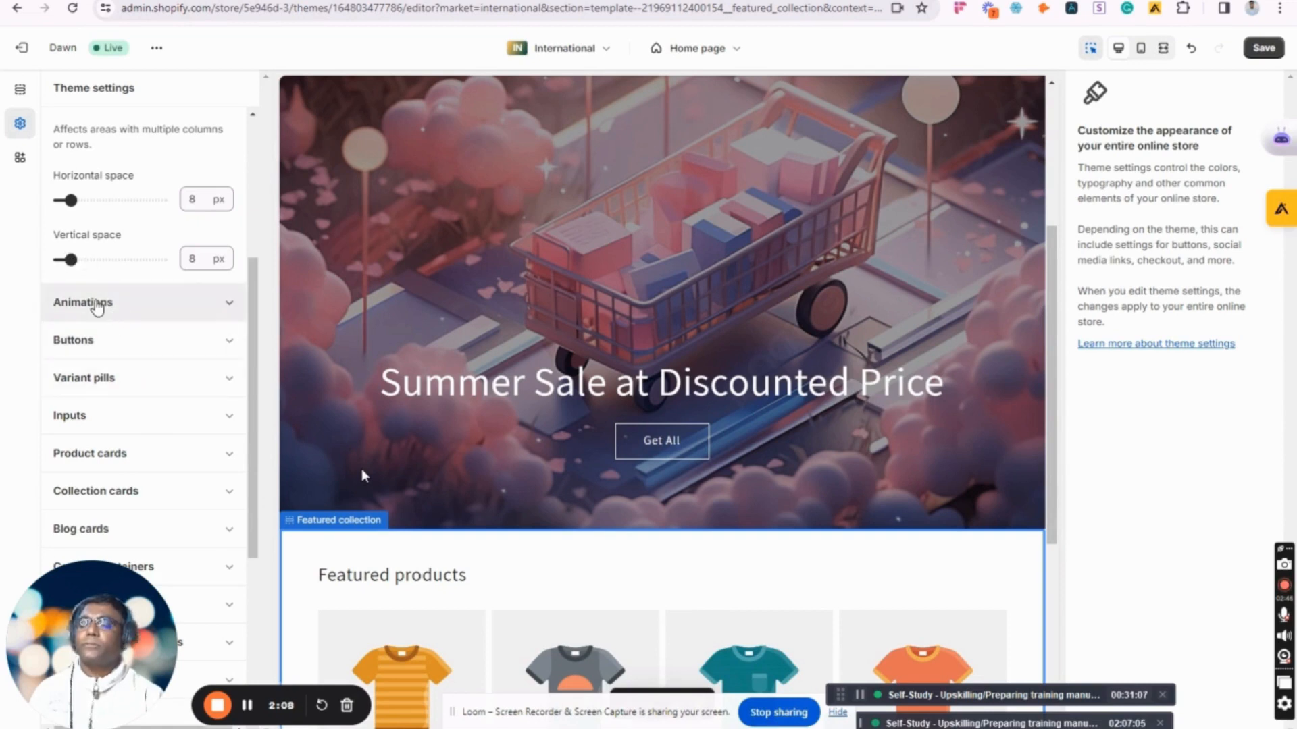
{"action": "scroll", "coordinate": [101, 297], "scroll_direction": "down", "scroll_amount": 3}
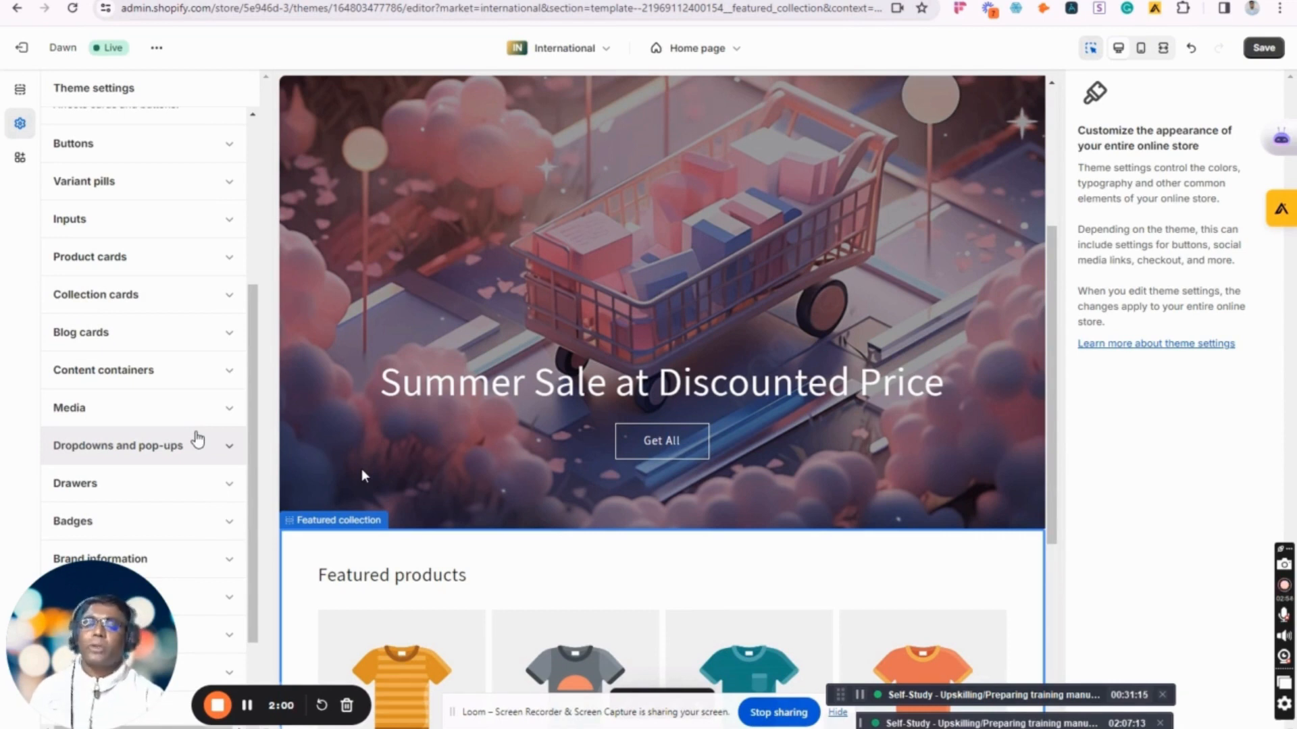
{"action": "scroll", "coordinate": [137, 368], "scroll_direction": "down", "scroll_amount": 2}
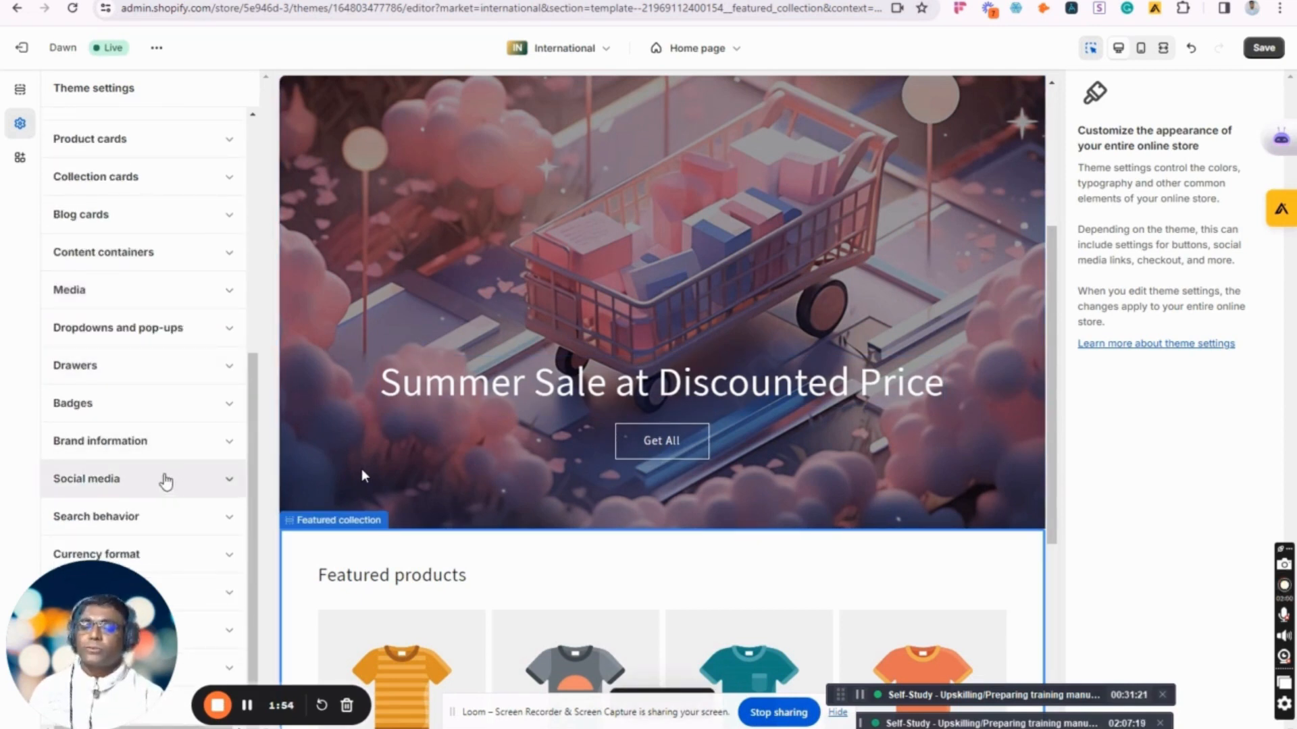
{"action": "scroll", "coordinate": [152, 273], "scroll_direction": "up", "scroll_amount": 3}
{"action": "scroll", "coordinate": [154, 277], "scroll_direction": "up", "scroll_amount": 4}
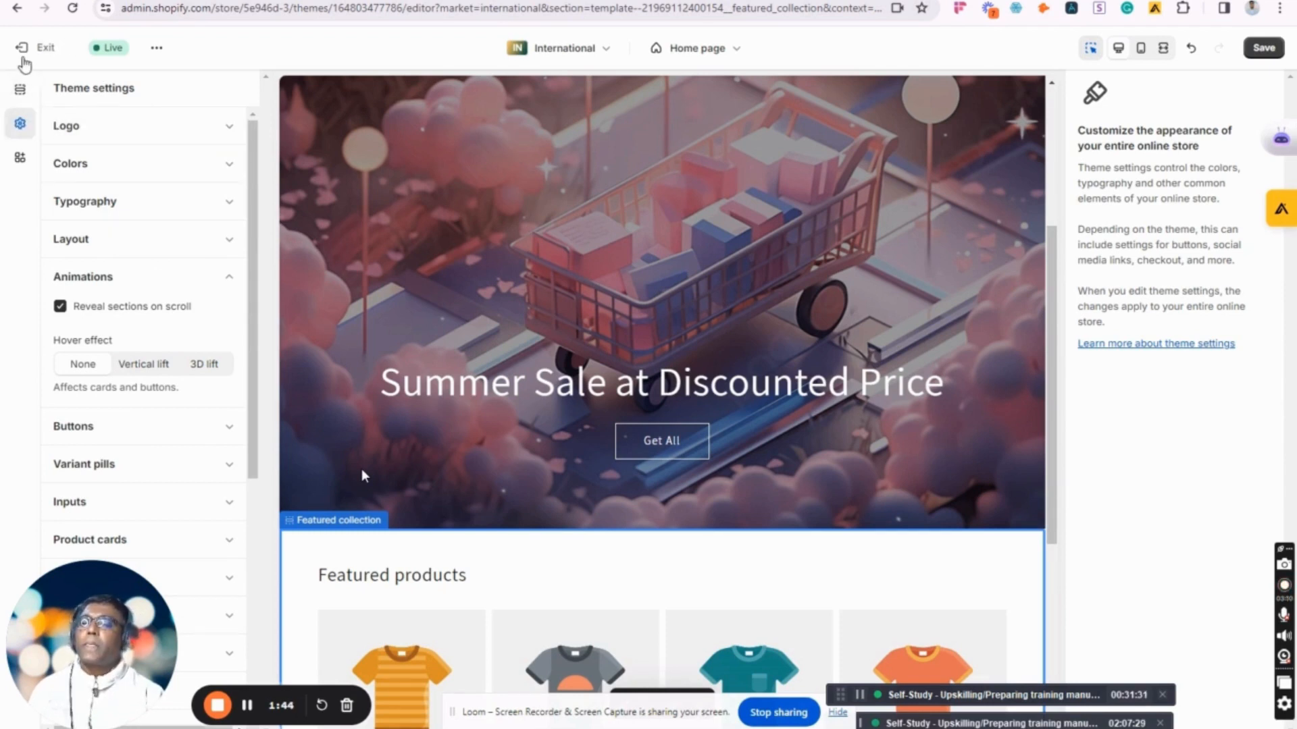
Step: Leave the theme editor without saving the changes and go to the store admin's home page
{"action": "left_click", "coordinate": [24, 58]}
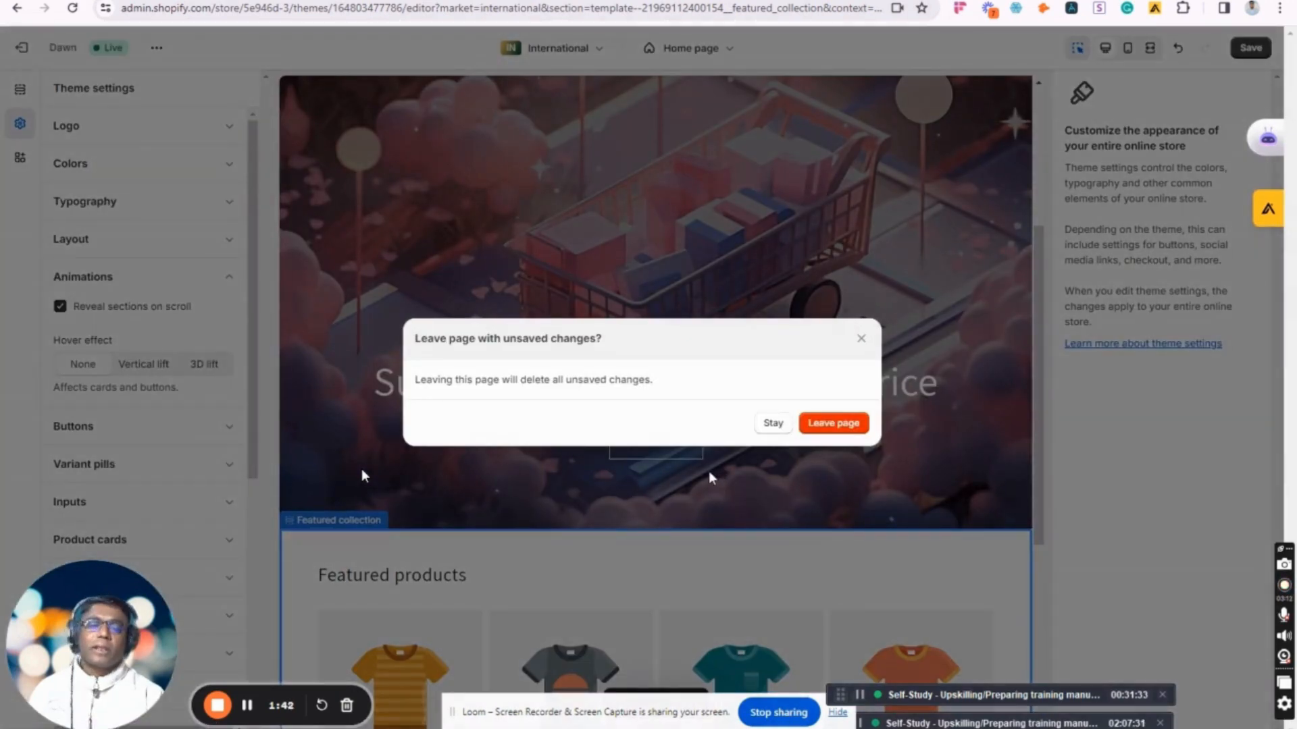
{"action": "left_click", "coordinate": [833, 424]}
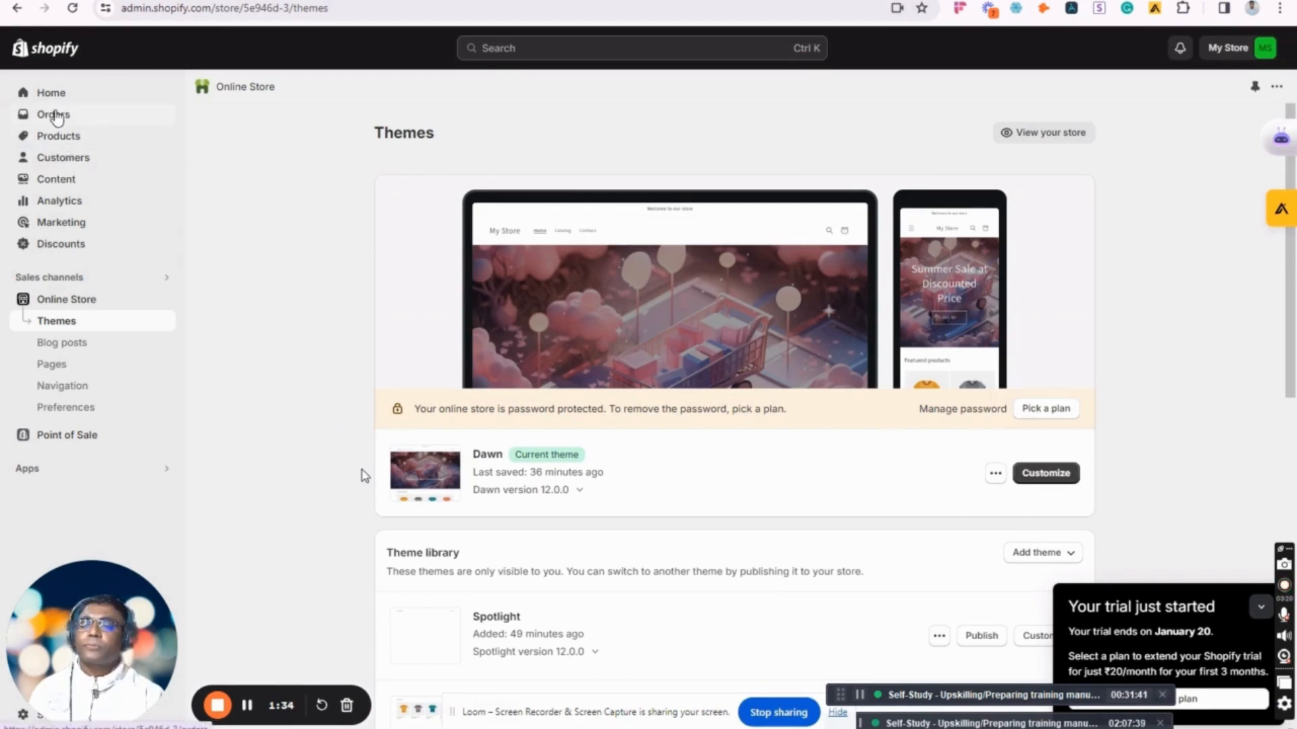
{"action": "left_click", "coordinate": [56, 117]}
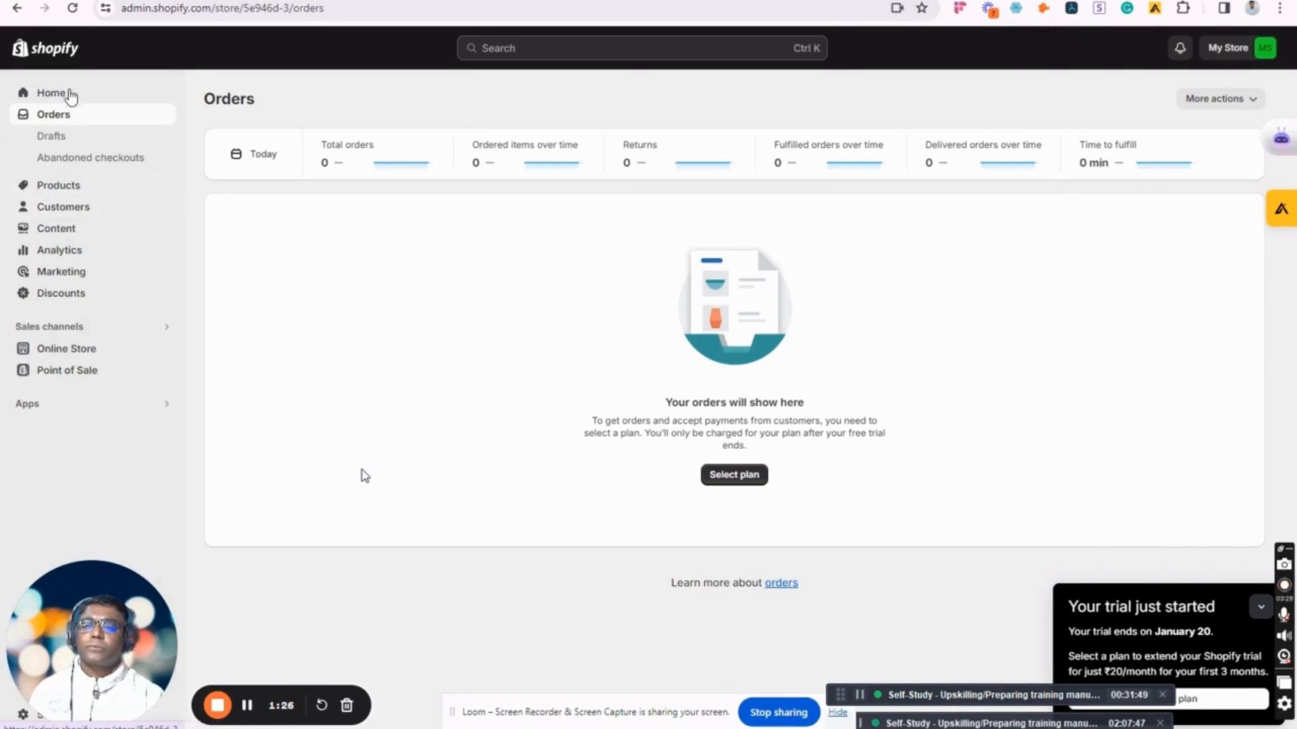
{"action": "left_click", "coordinate": [72, 96]}
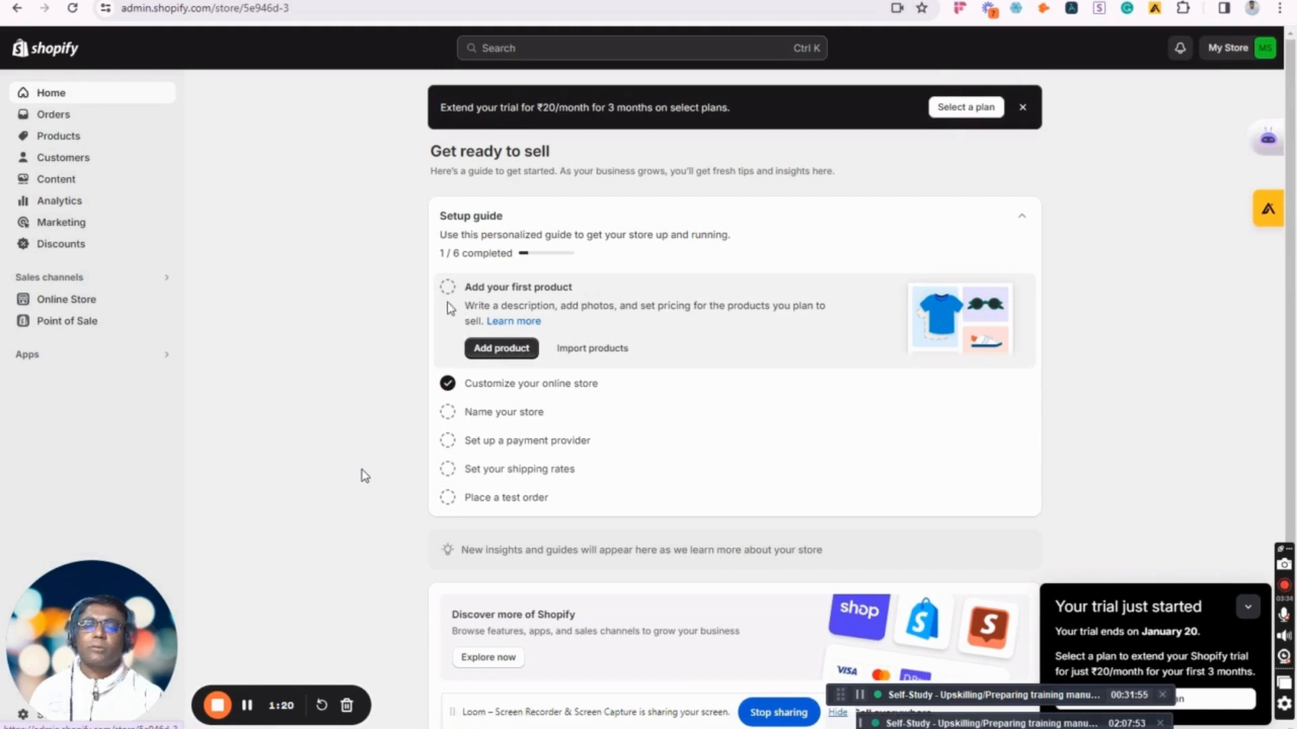
Step: Start adding the first product, with the title "Kids Fashionable Wear" and the description "Kids Wear"
{"action": "left_click", "coordinate": [507, 348]}
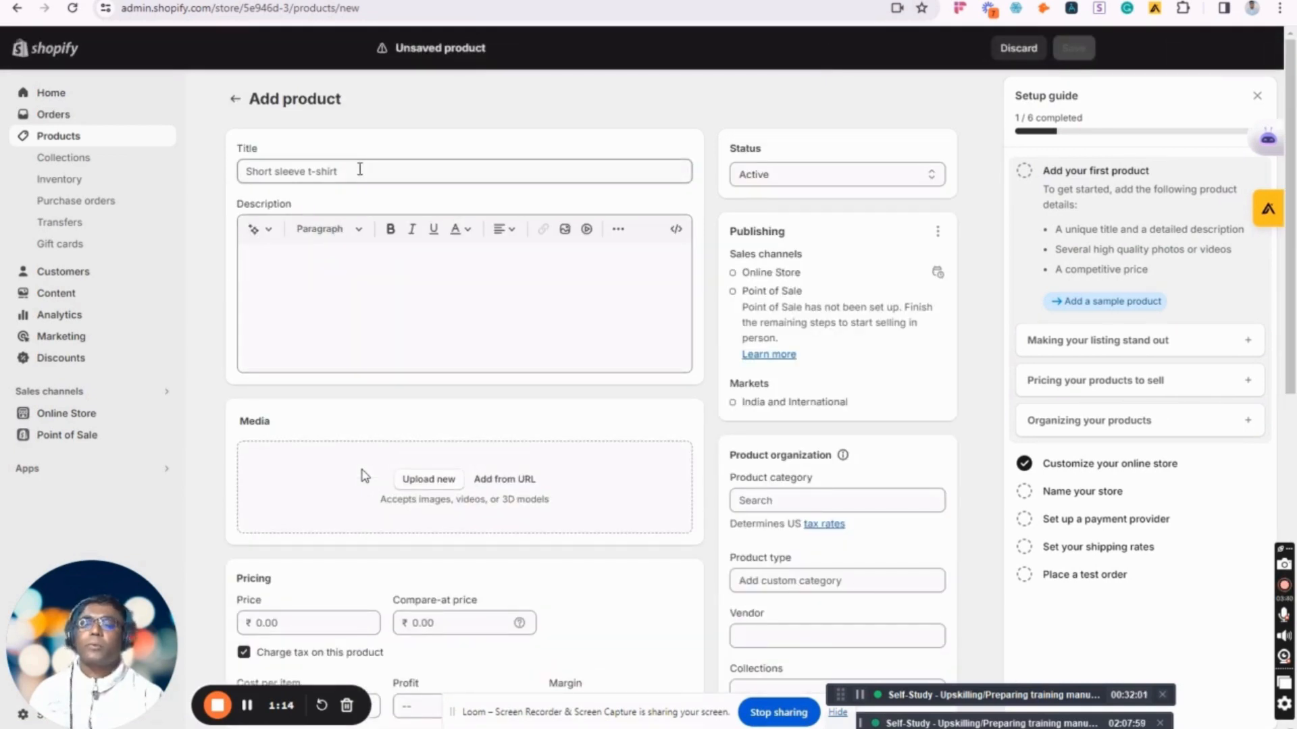
{"action": "left_click", "coordinate": [358, 172]}
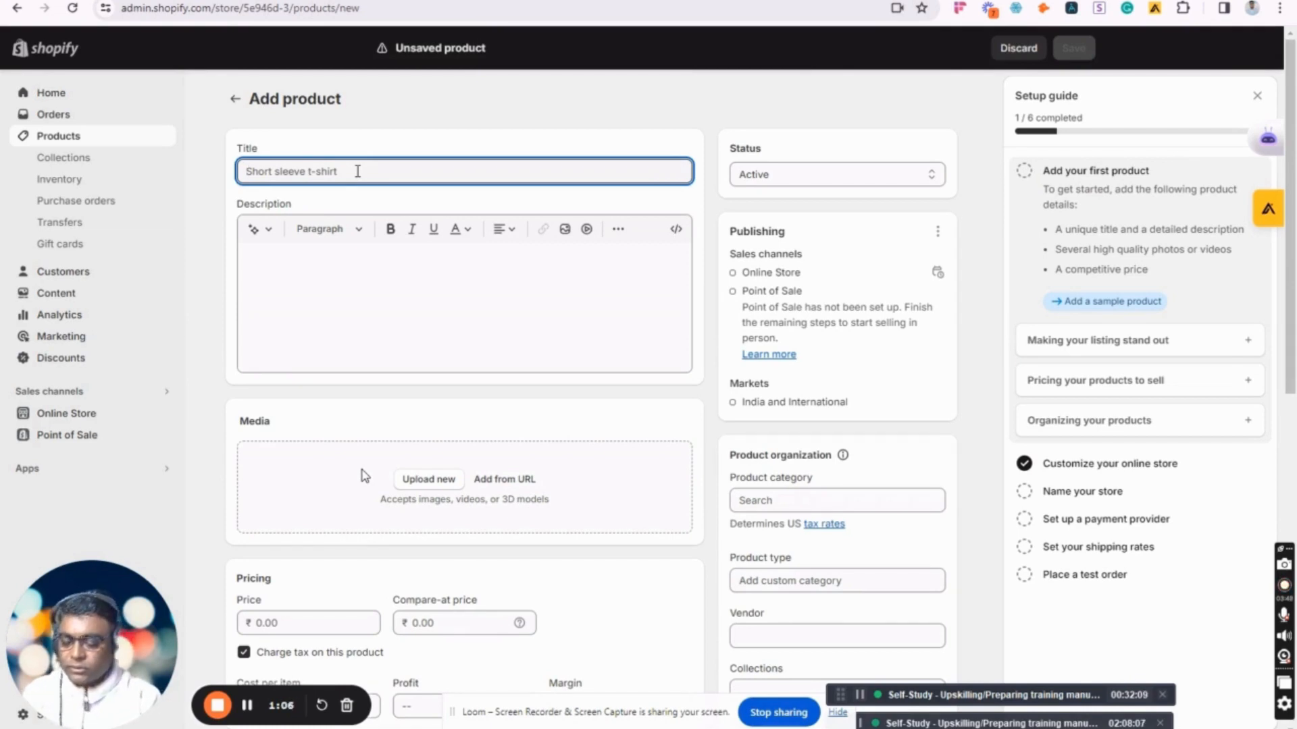
{"action": "type", "text": "Kid"}
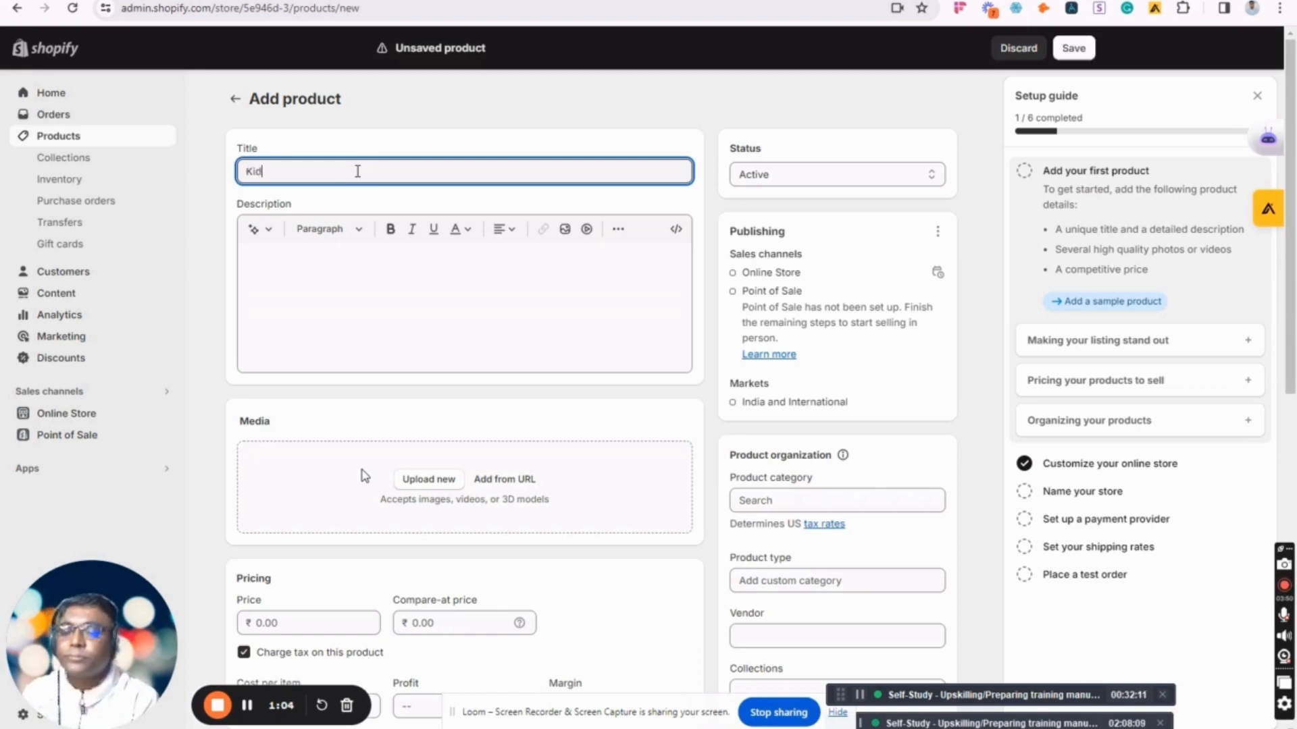
{"action": "type", "text": "s Fashionable Wear"}
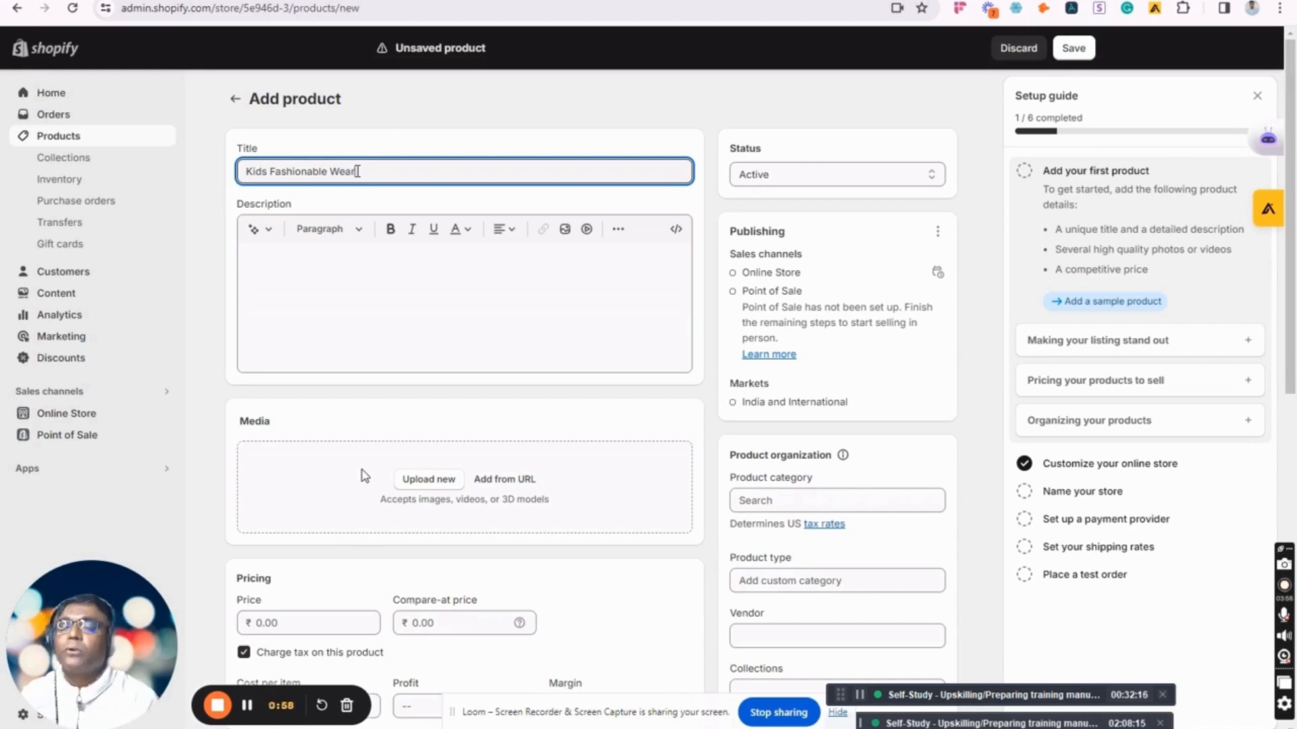
{"action": "left_click", "coordinate": [338, 259]}
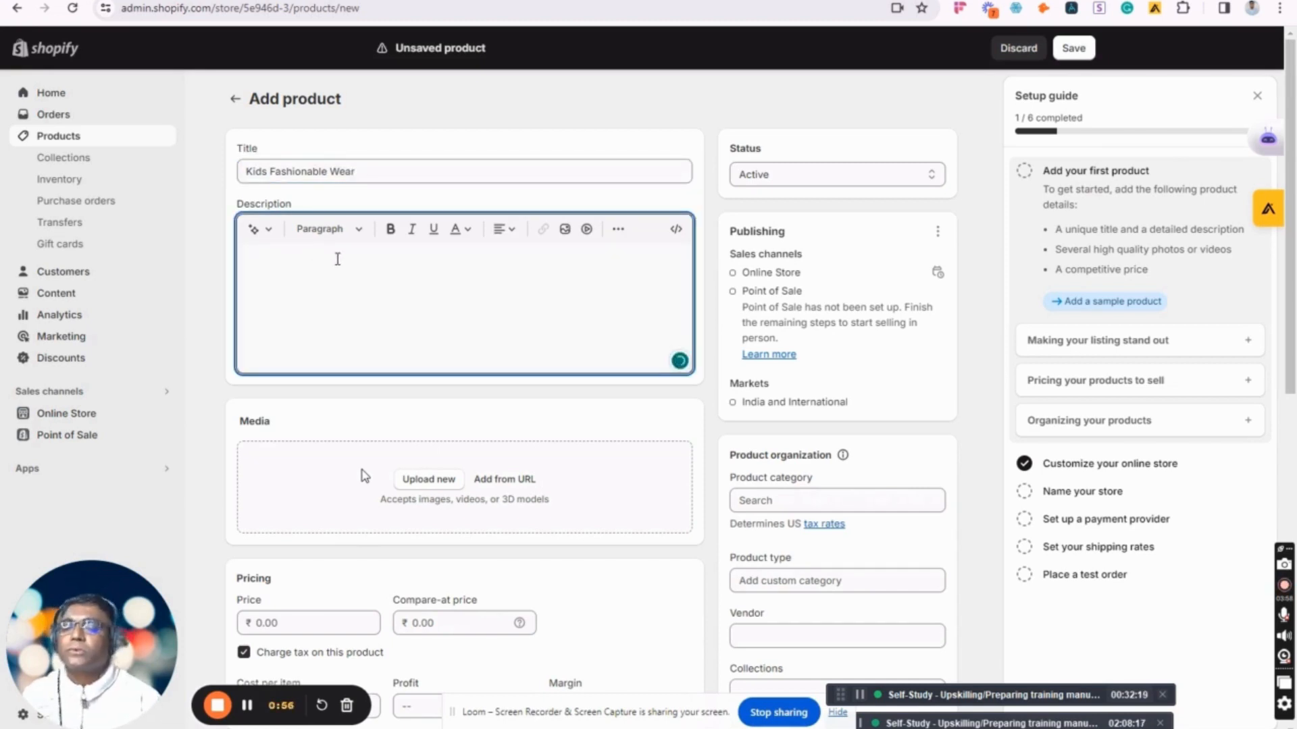
{"action": "type", "text": "Kid"}
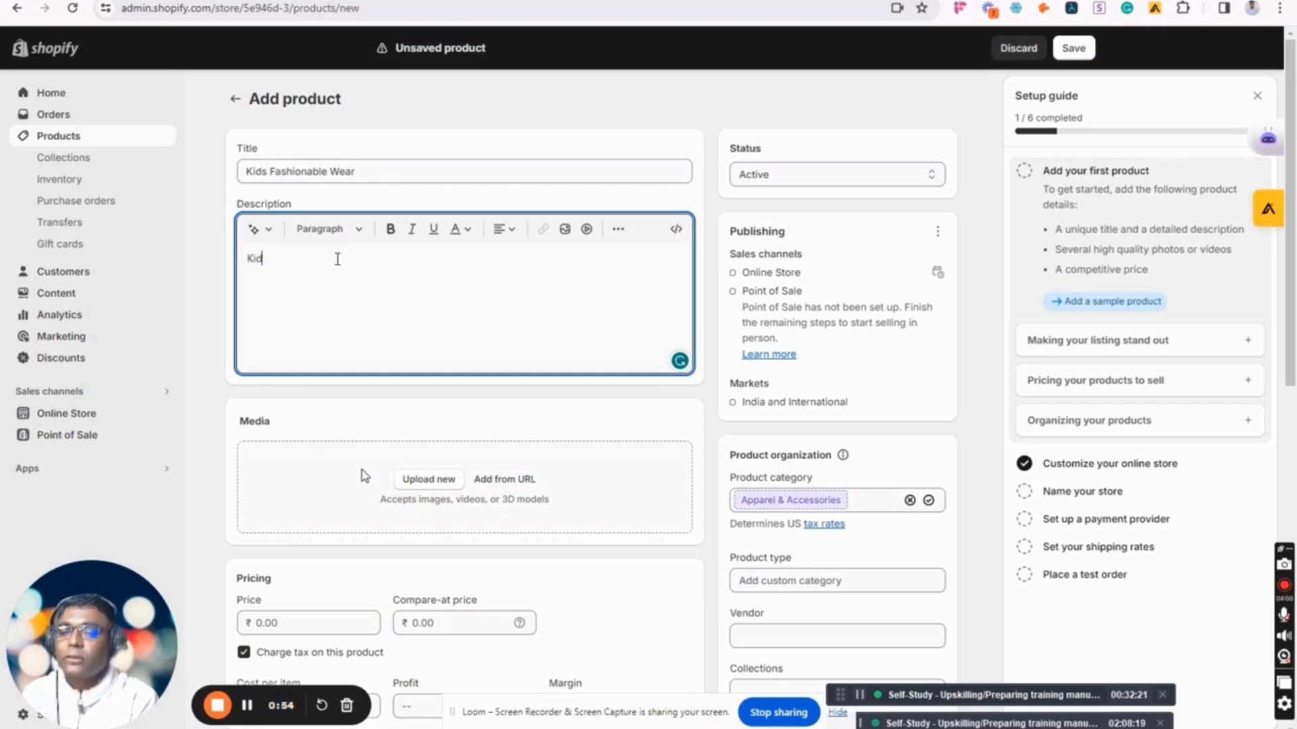
{"action": "type", "text": "s "}
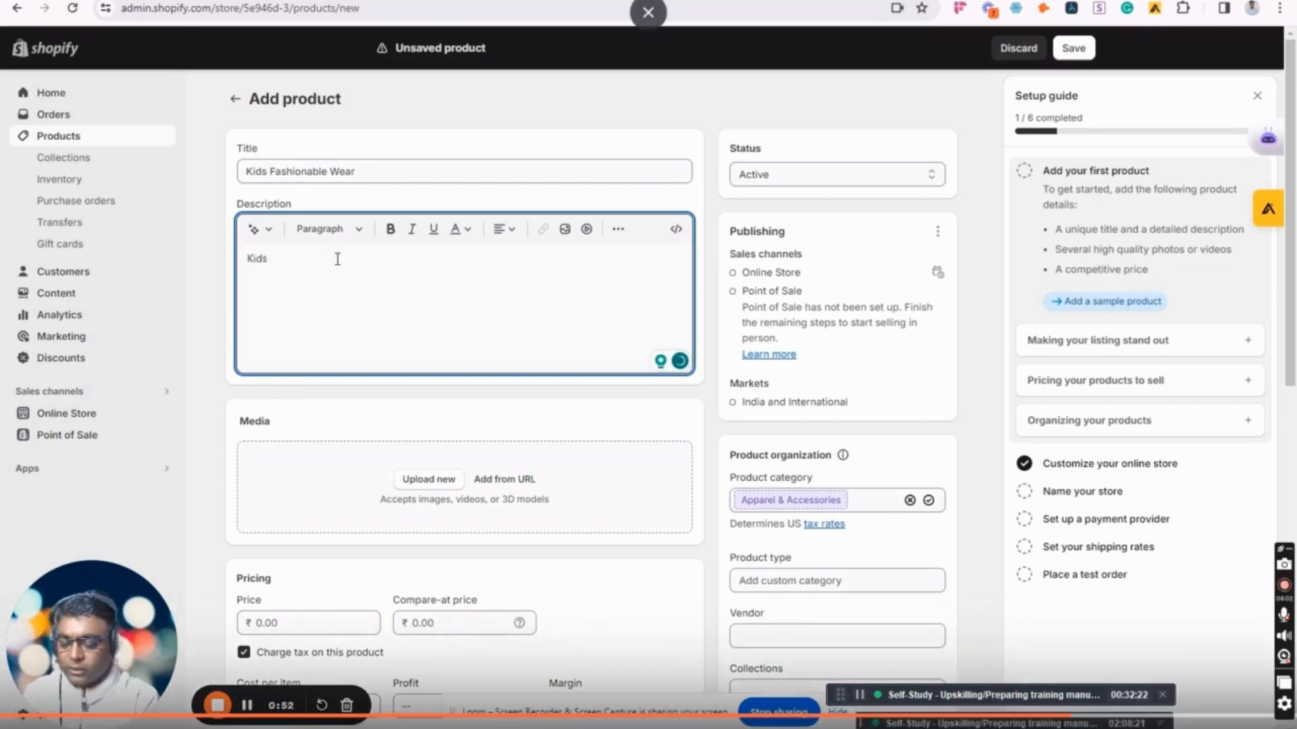
{"action": "type", "text": "Wear"}
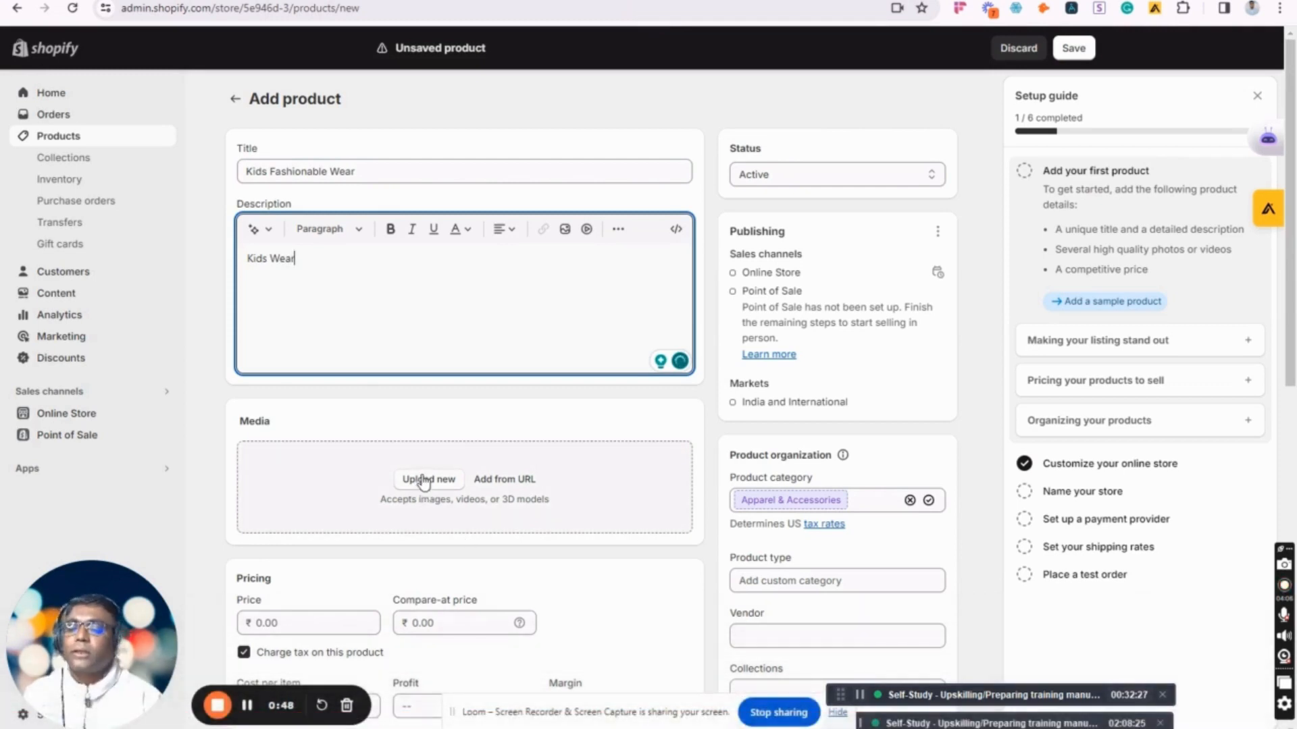
Step: Upload the kid-2 image as the product's media from the eCommerce materials in the Wishup Training folder on drive D
{"action": "left_click", "coordinate": [425, 481]}
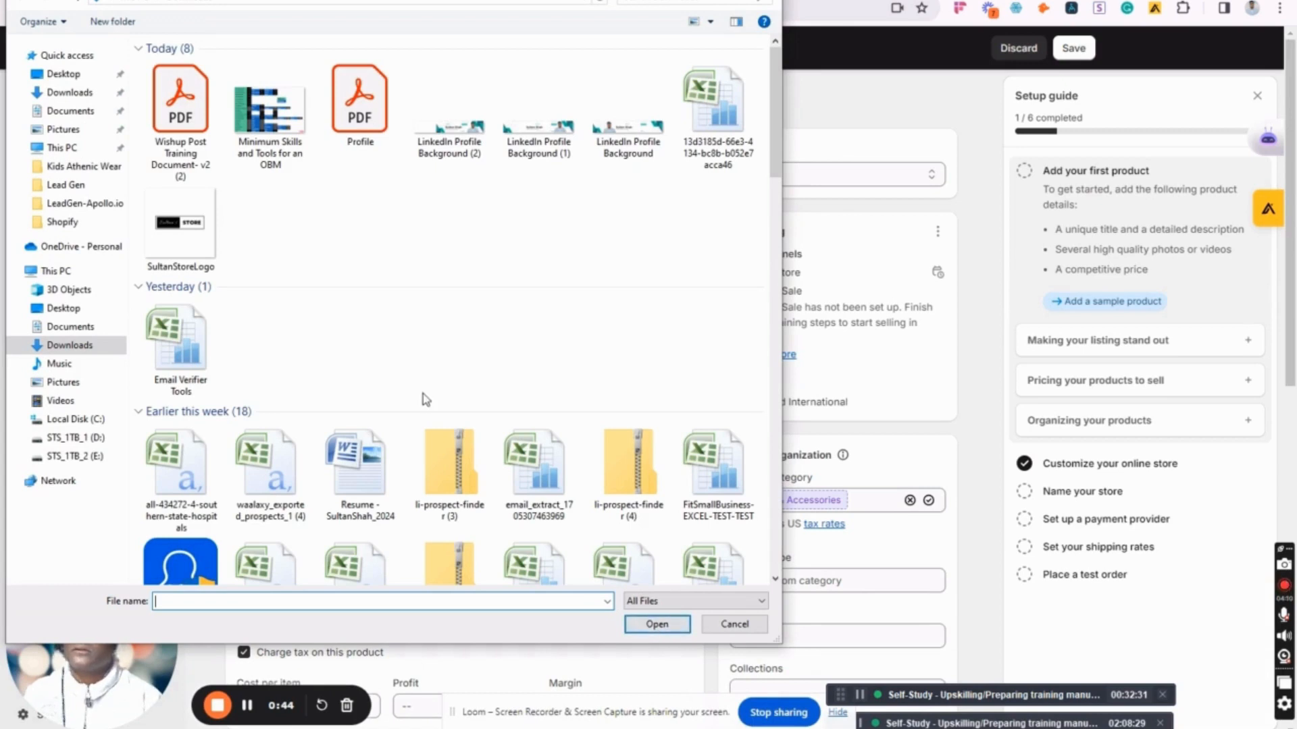
{"action": "left_click", "coordinate": [82, 440]}
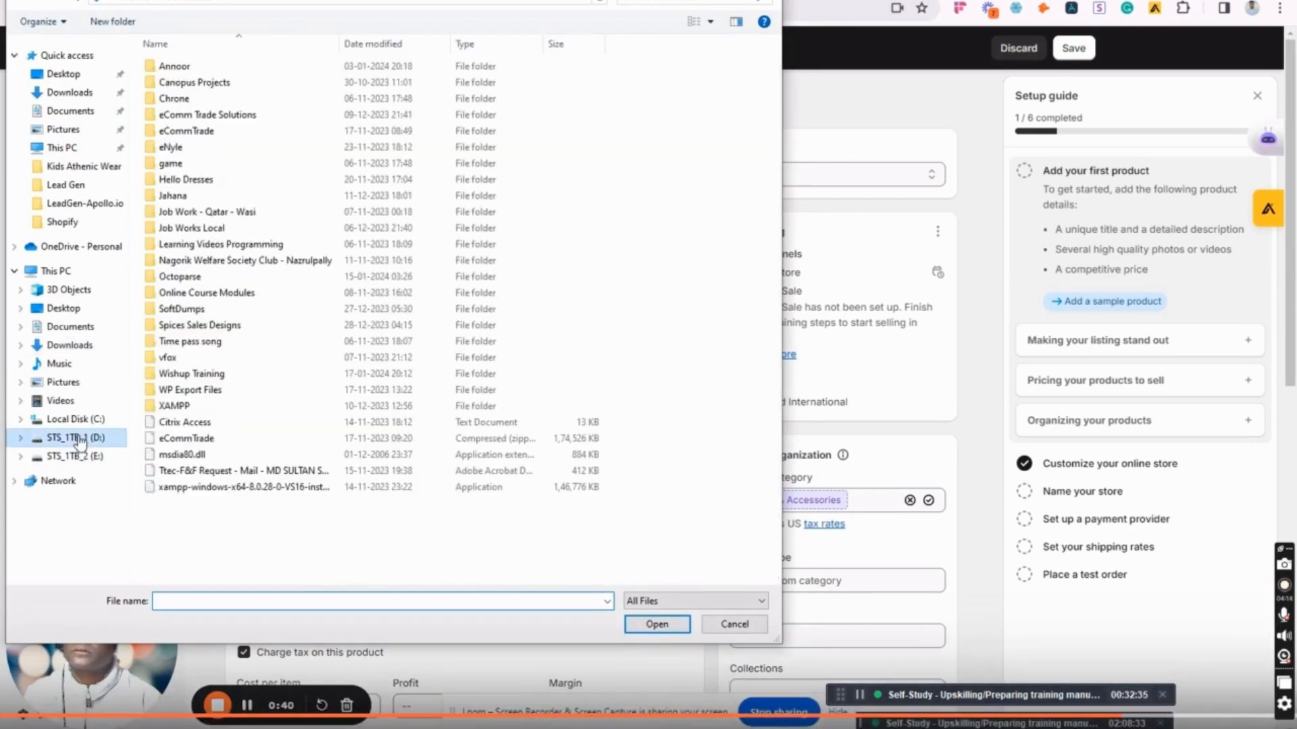
{"action": "left_click", "coordinate": [78, 95]}
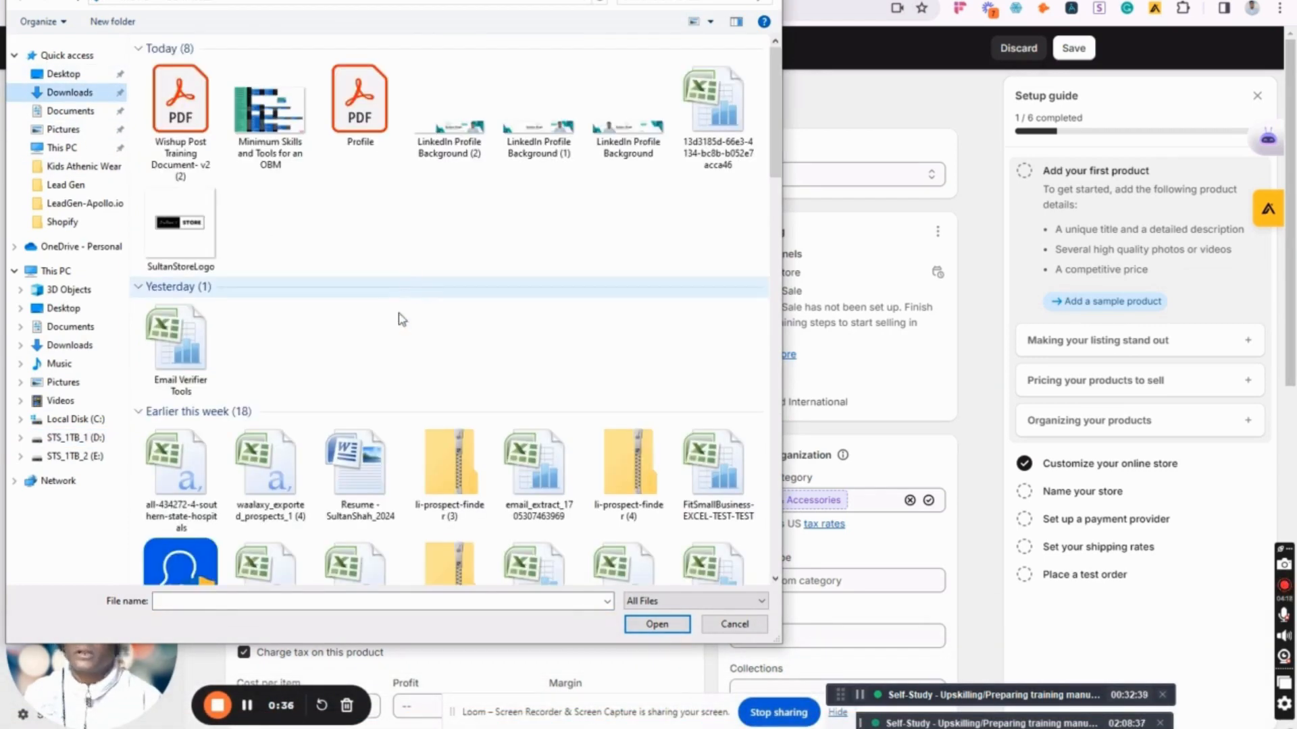
{"action": "scroll", "coordinate": [491, 273], "scroll_direction": "down", "scroll_amount": 5}
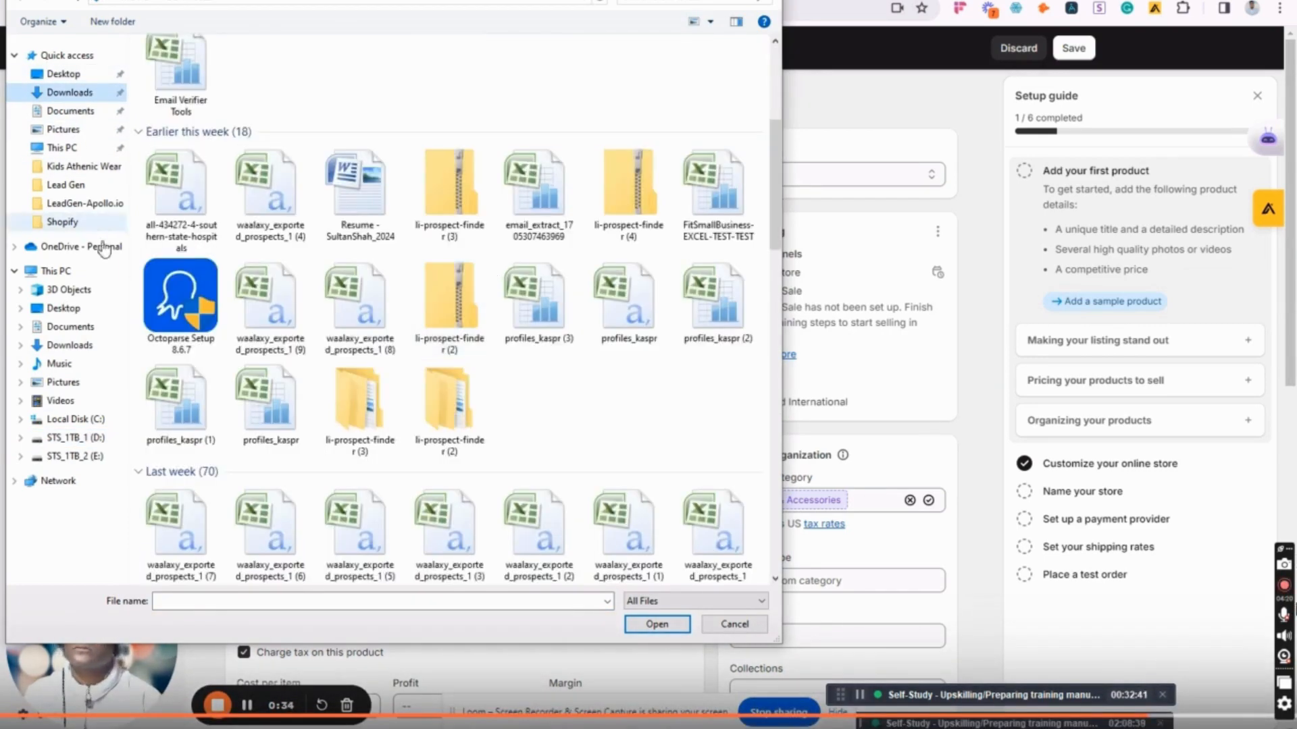
{"action": "left_click", "coordinate": [75, 437]}
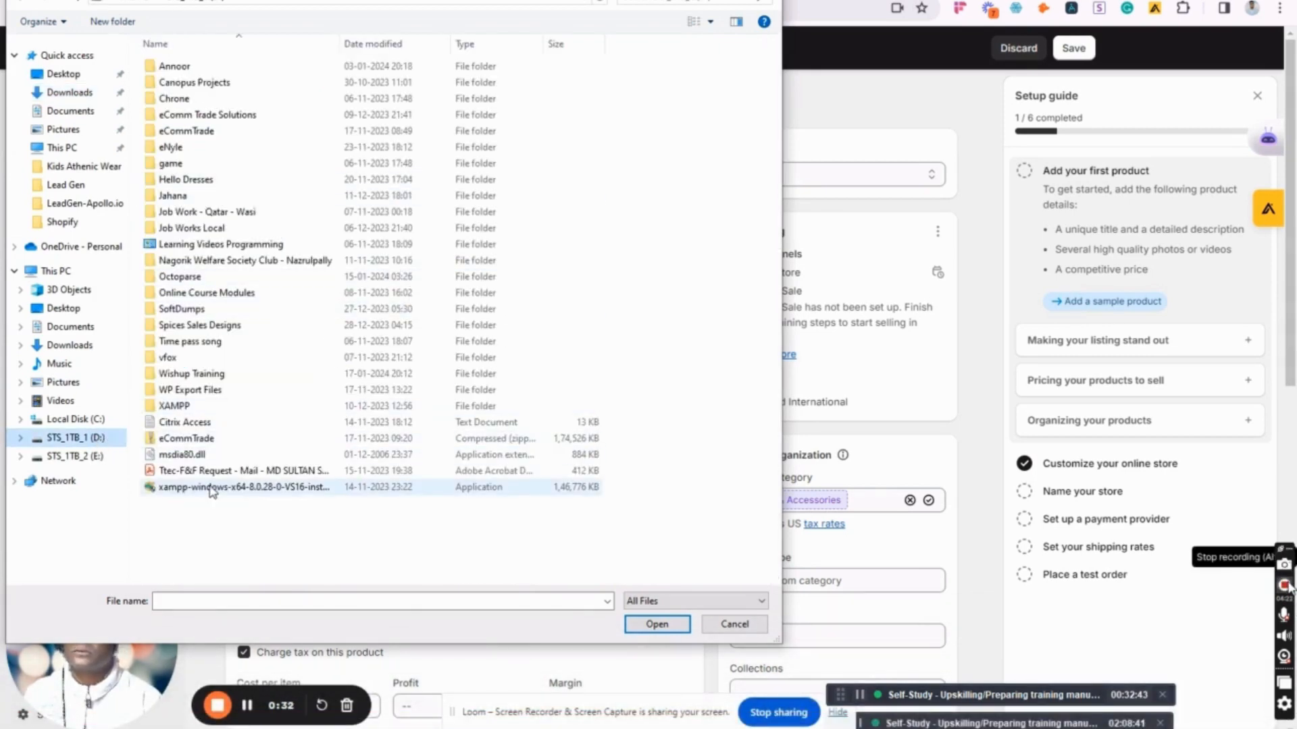
{"action": "double_click", "coordinate": [203, 375]}
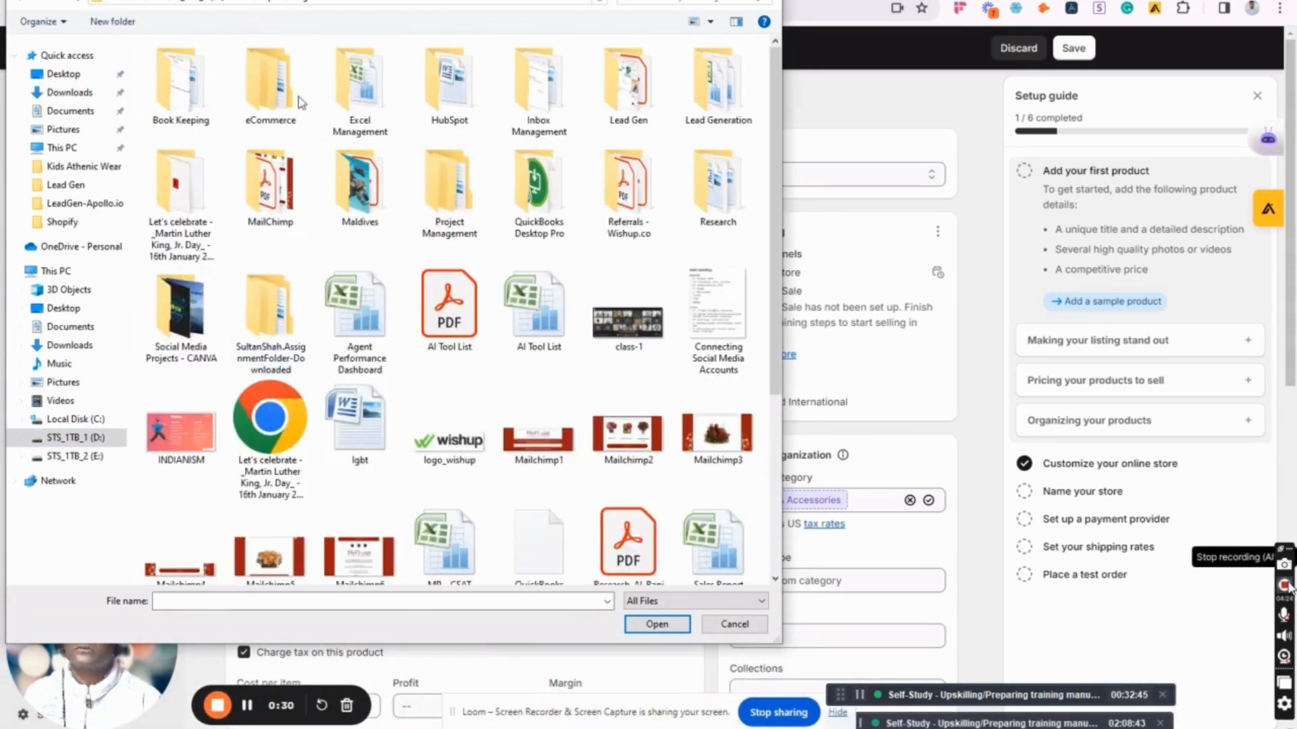
{"action": "double_click", "coordinate": [266, 94]}
{"action": "double_click", "coordinate": [172, 66]}
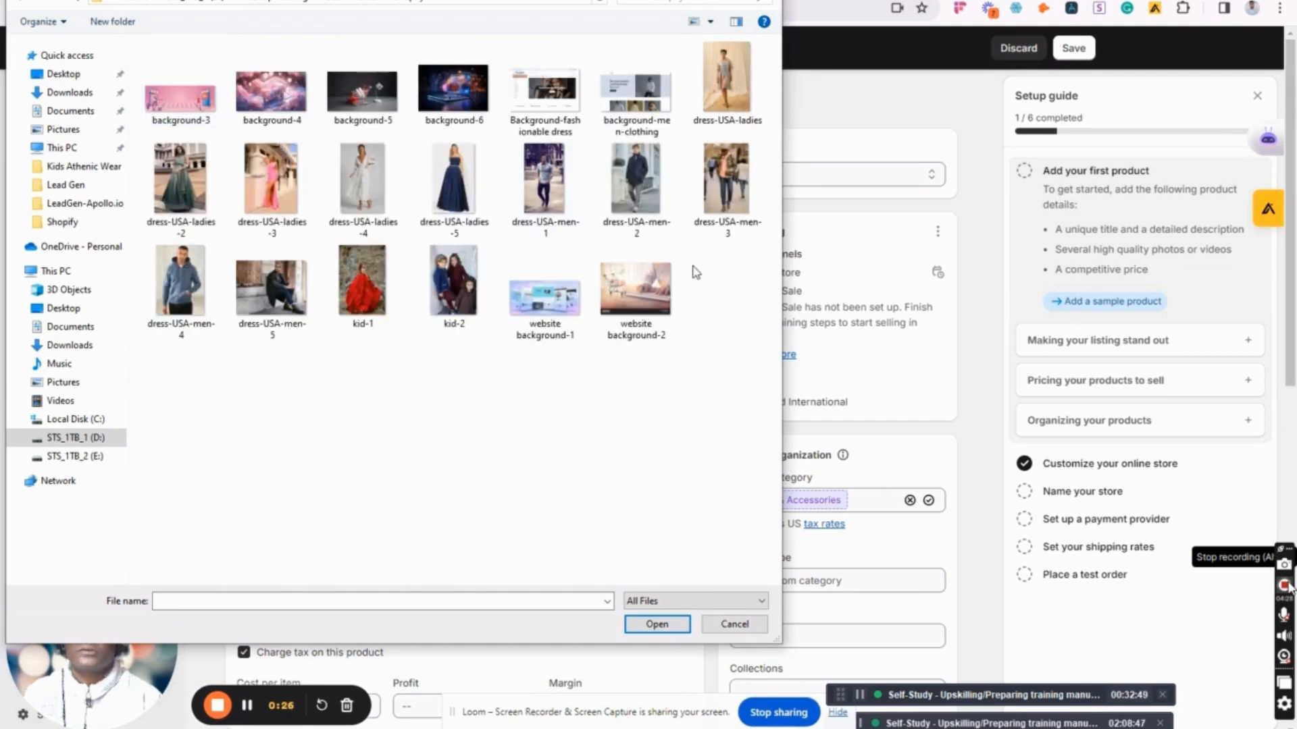
{"action": "left_click", "coordinate": [460, 290]}
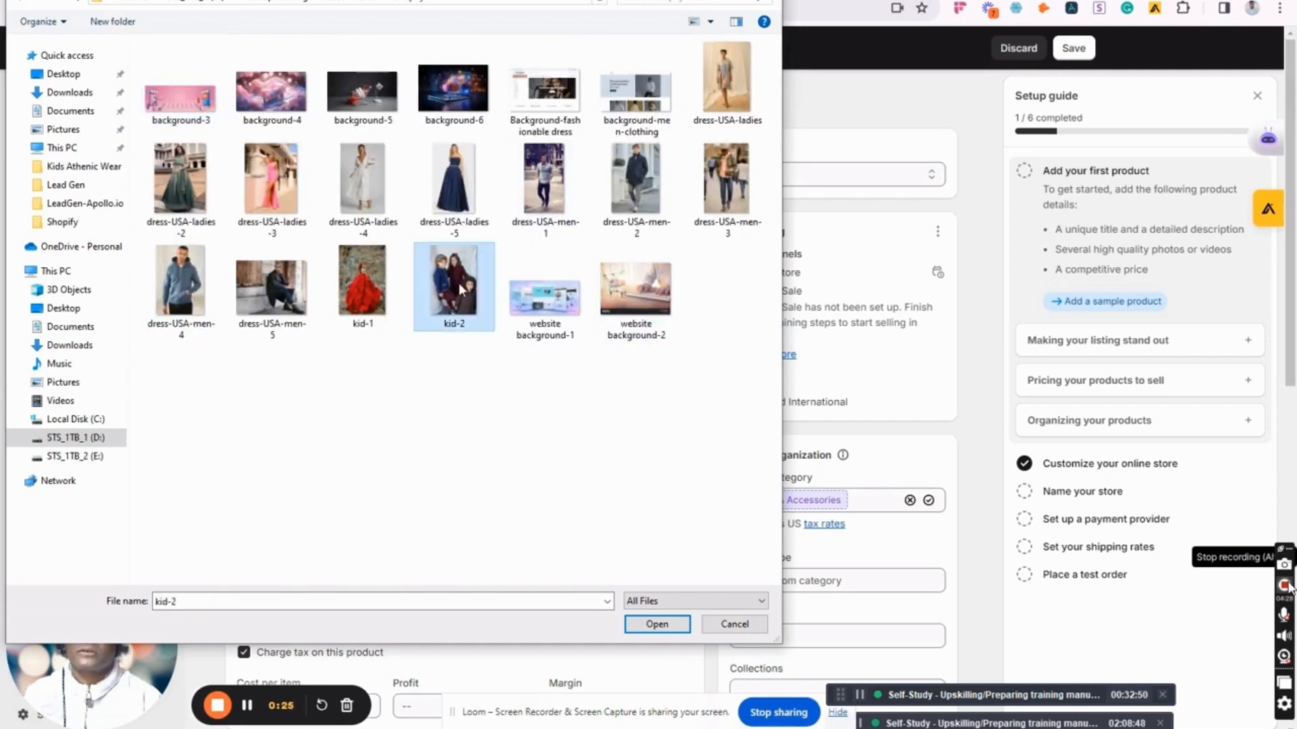
{"action": "left_click", "coordinate": [656, 624]}
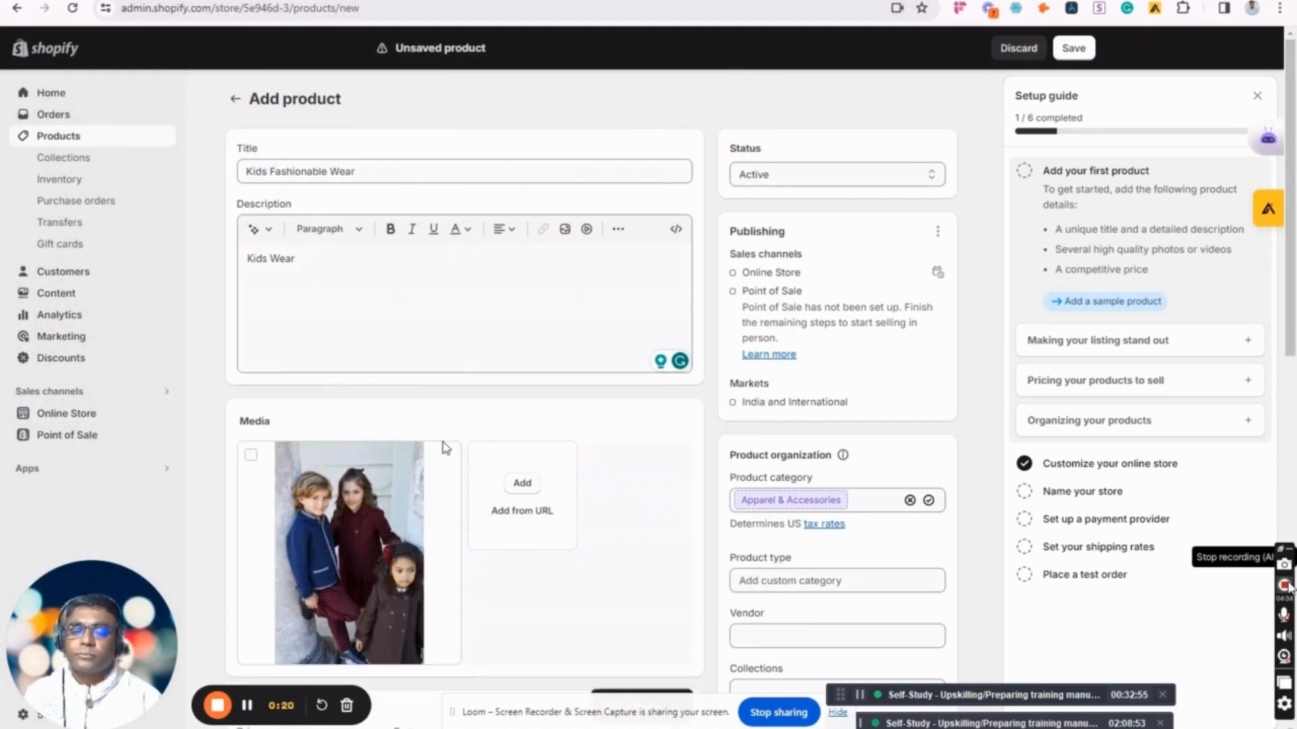
Step: Set the product's price to ₹500 and its compare-at price to ₹6000
{"action": "scroll", "coordinate": [619, 542], "scroll_direction": "down", "scroll_amount": 4}
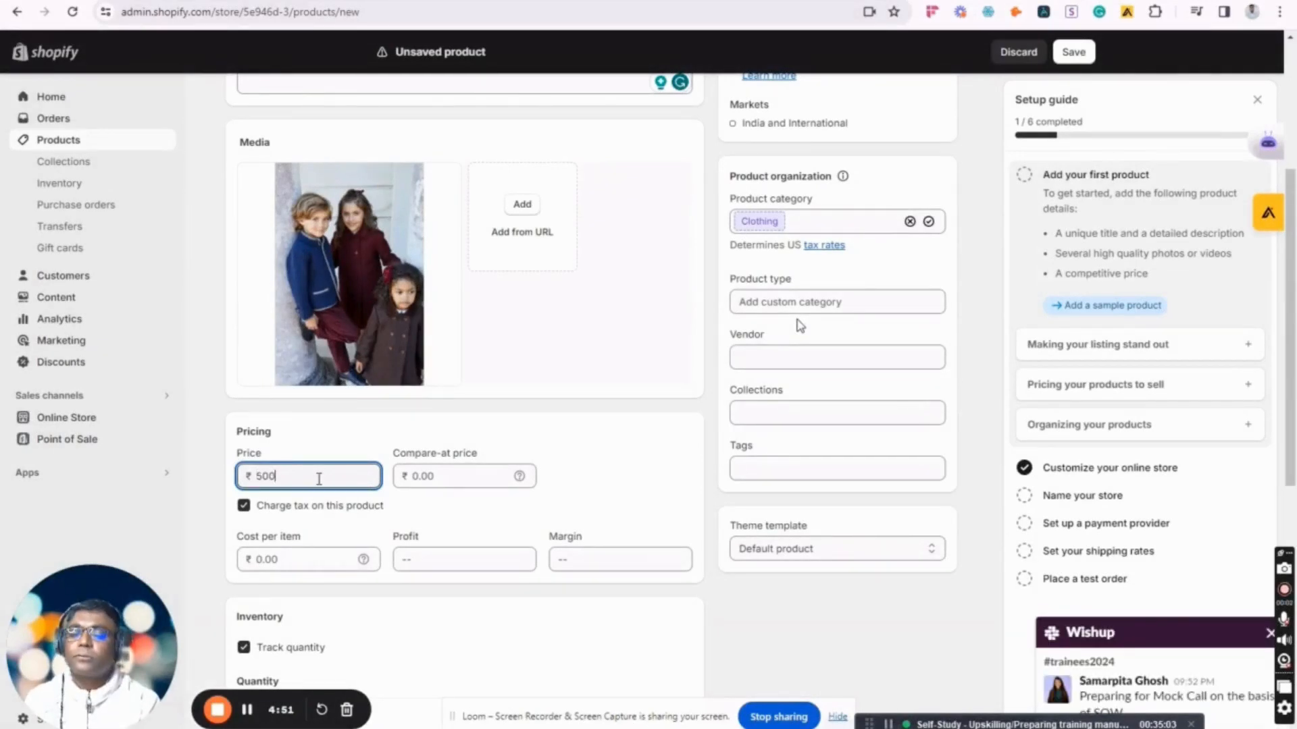
{"action": "key", "text": "Tab"}
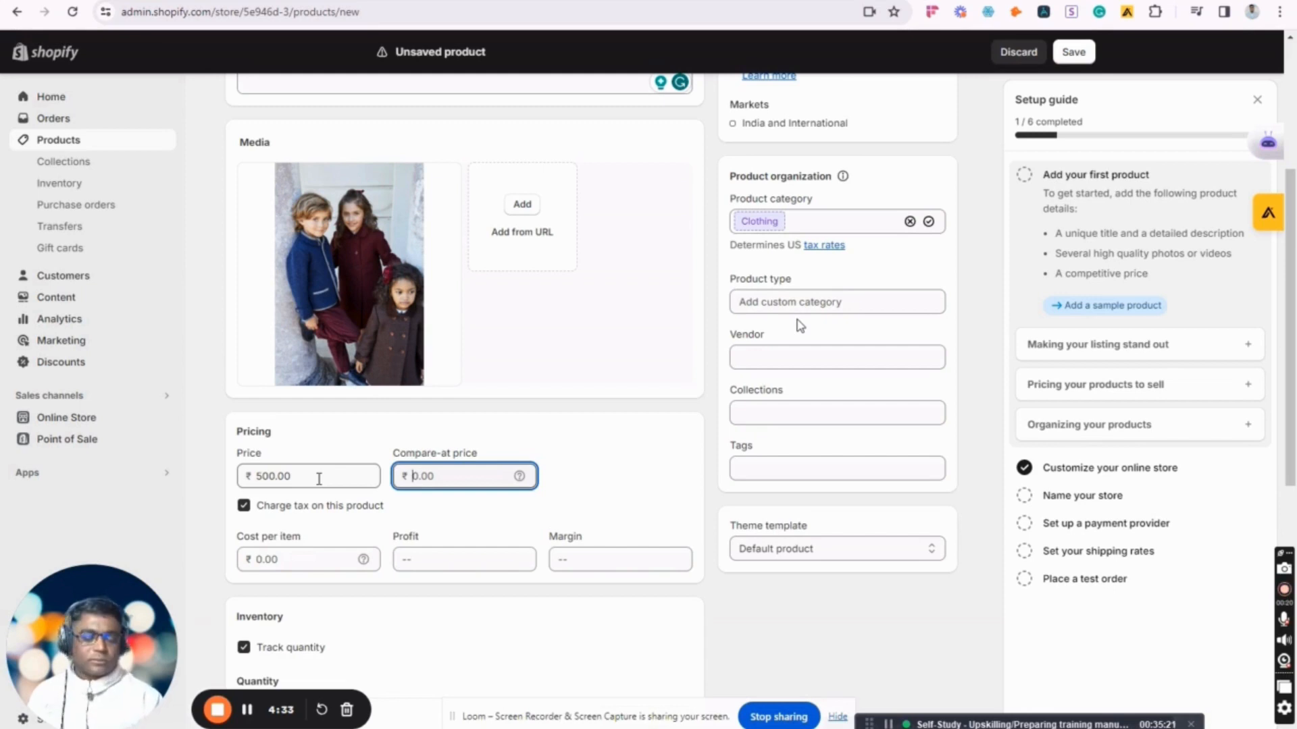
{"action": "type", "text": "6000"}
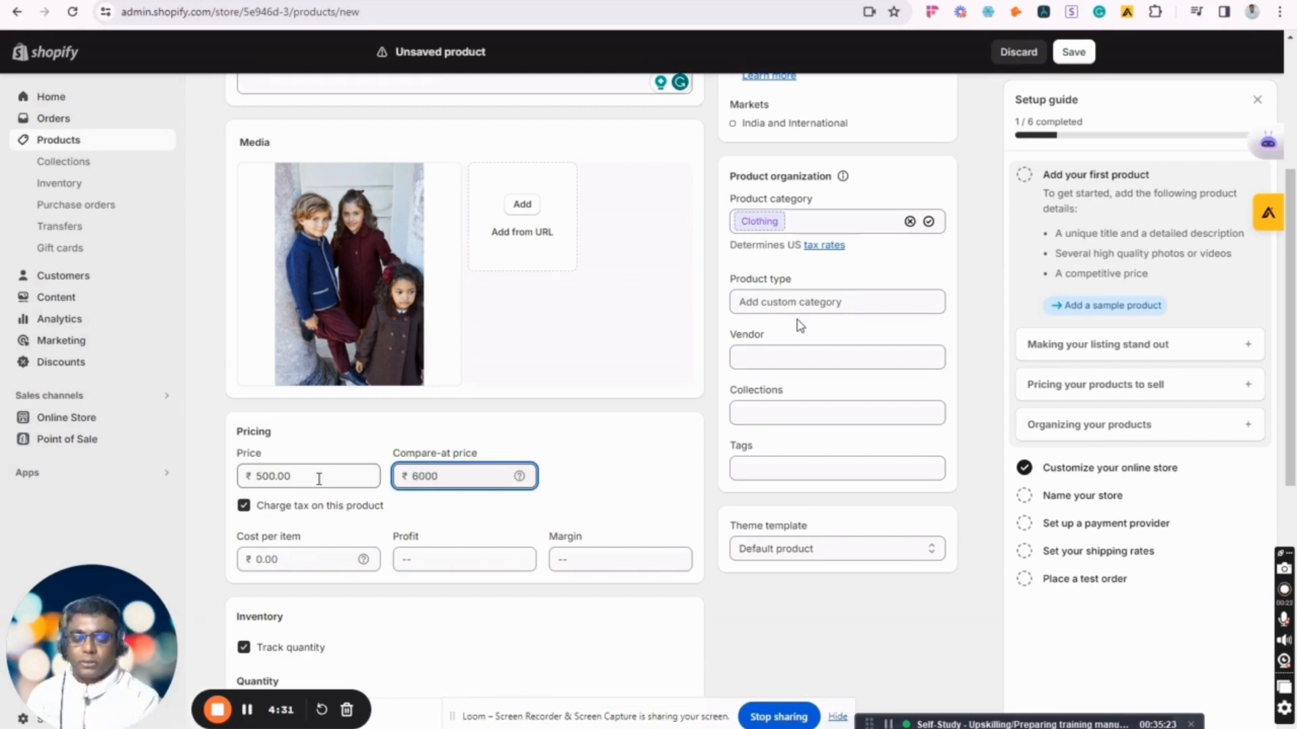
Step: Correct the product's compare-at price to ₹600 and set its cost per item to ₹400
{"action": "key", "text": "BackSpace"}
{"action": "left_click", "coordinate": [609, 483]}
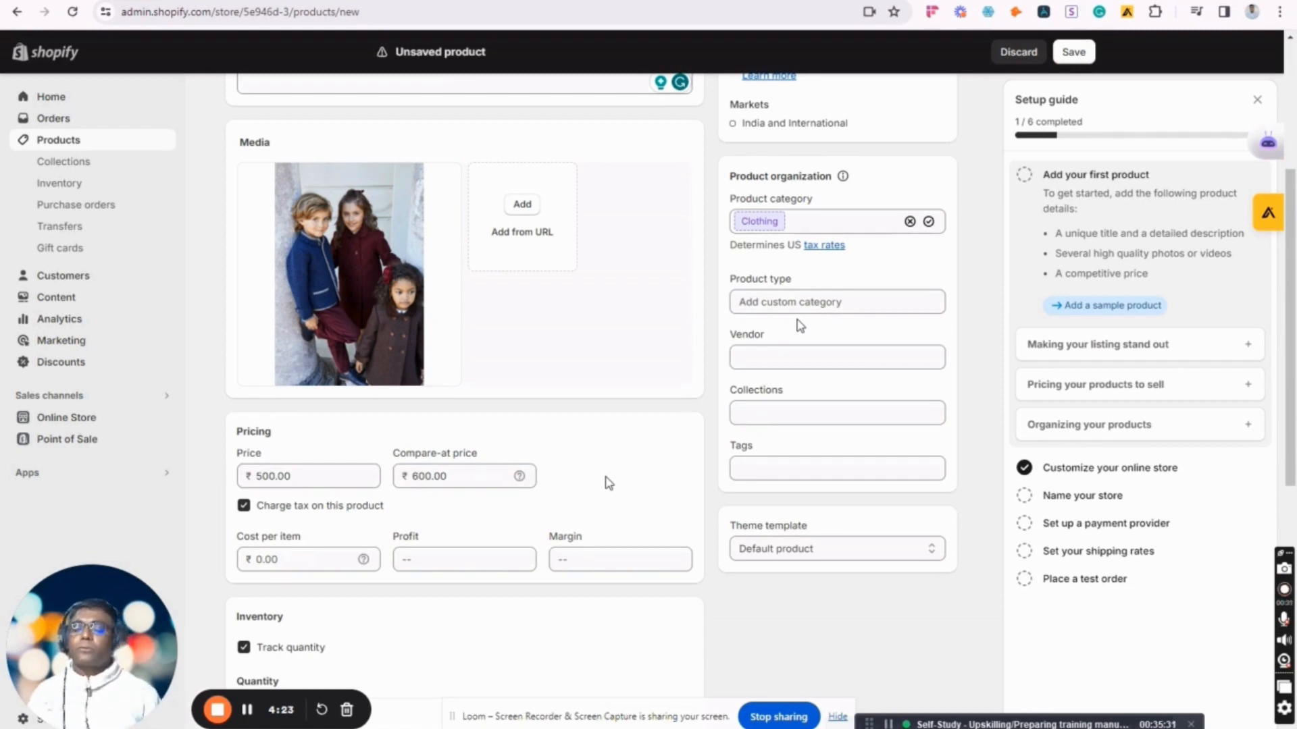
{"action": "left_click", "coordinate": [296, 558]}
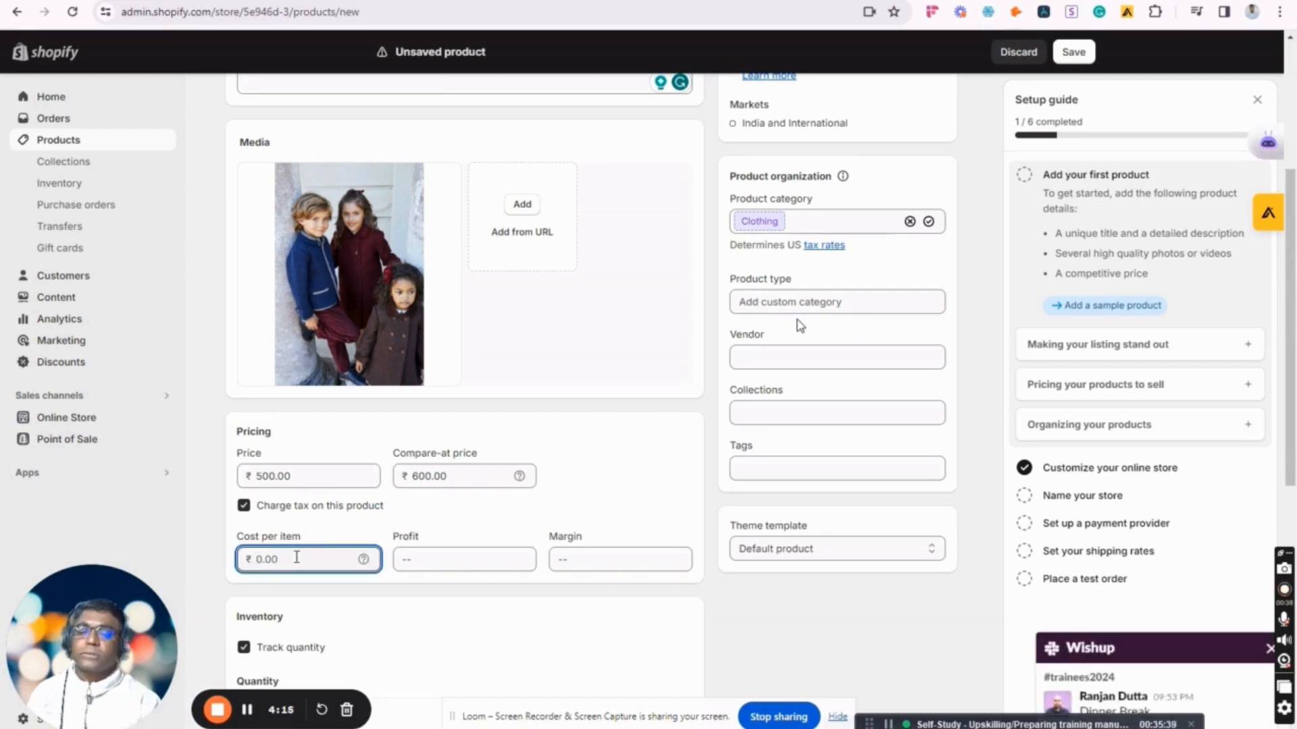
{"action": "type", "text": "400"}
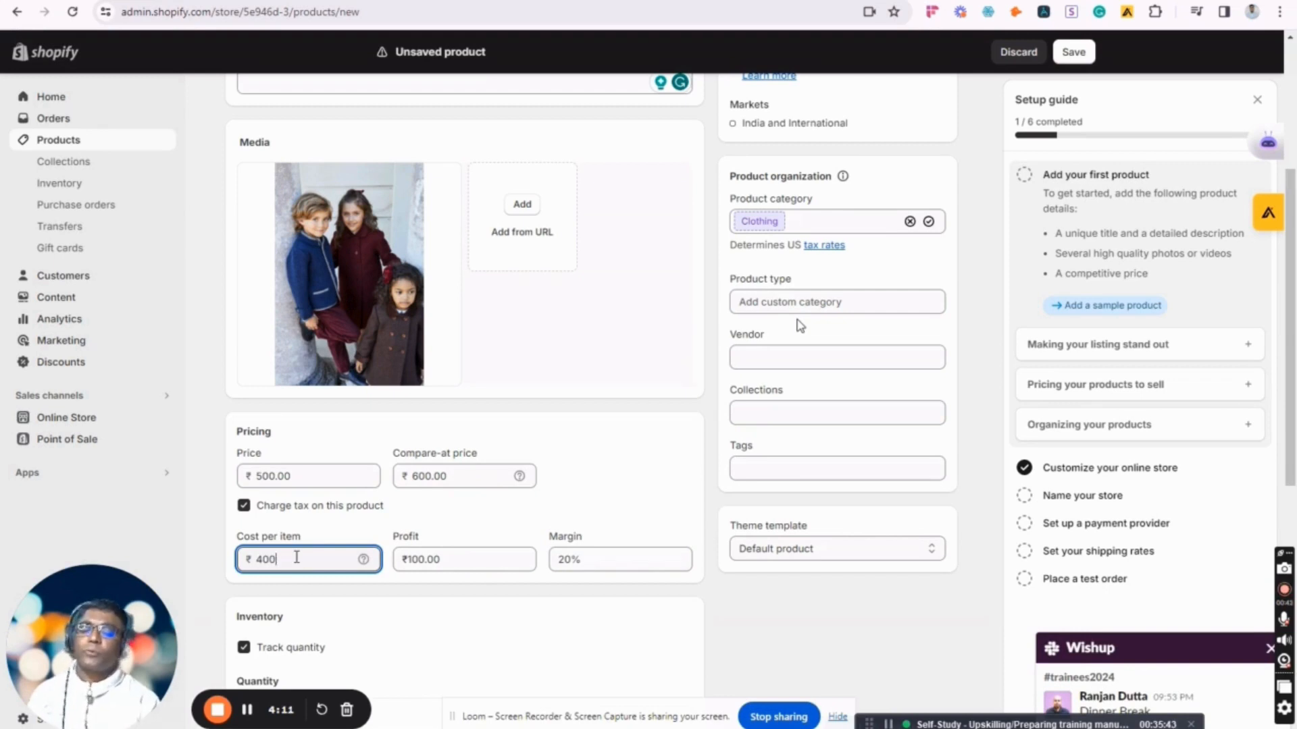
{"action": "key", "text": "Tab"}
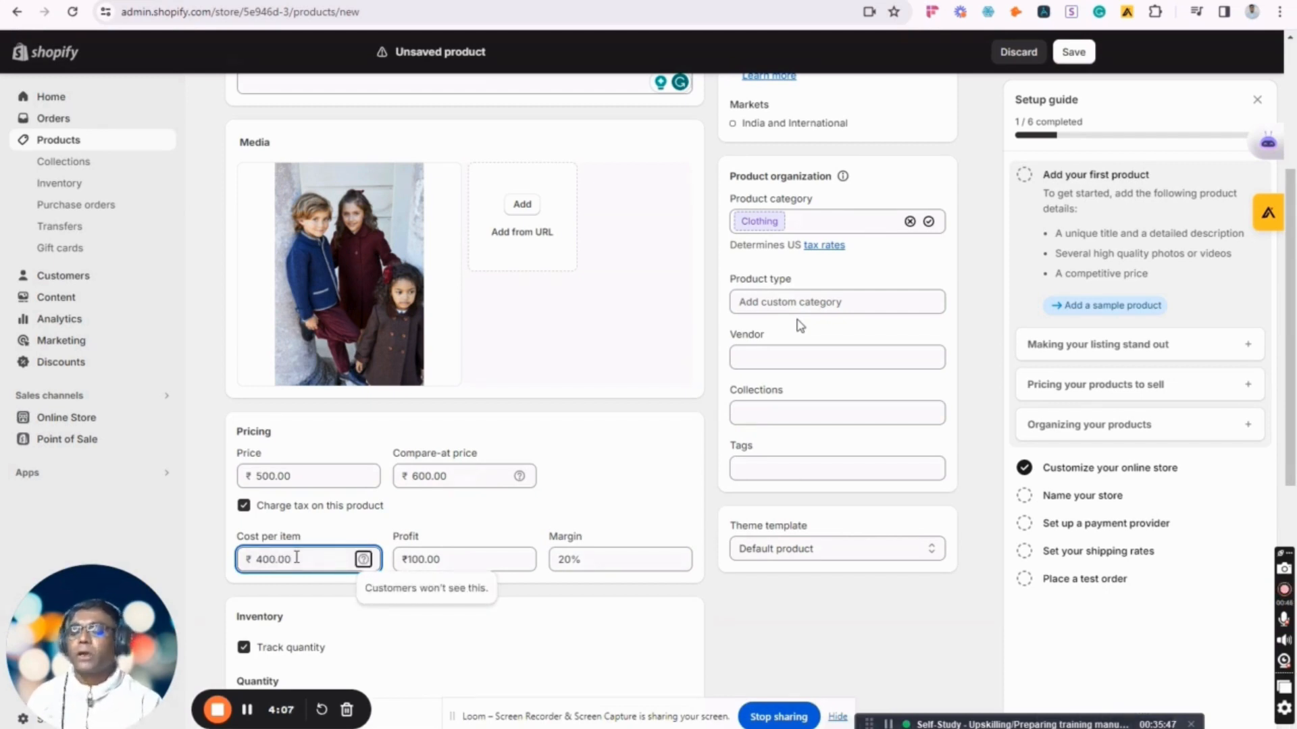
Step: Set the product's inventory quantity at the shop location to 10
{"action": "scroll", "coordinate": [415, 656], "scroll_direction": "down", "scroll_amount": 4}
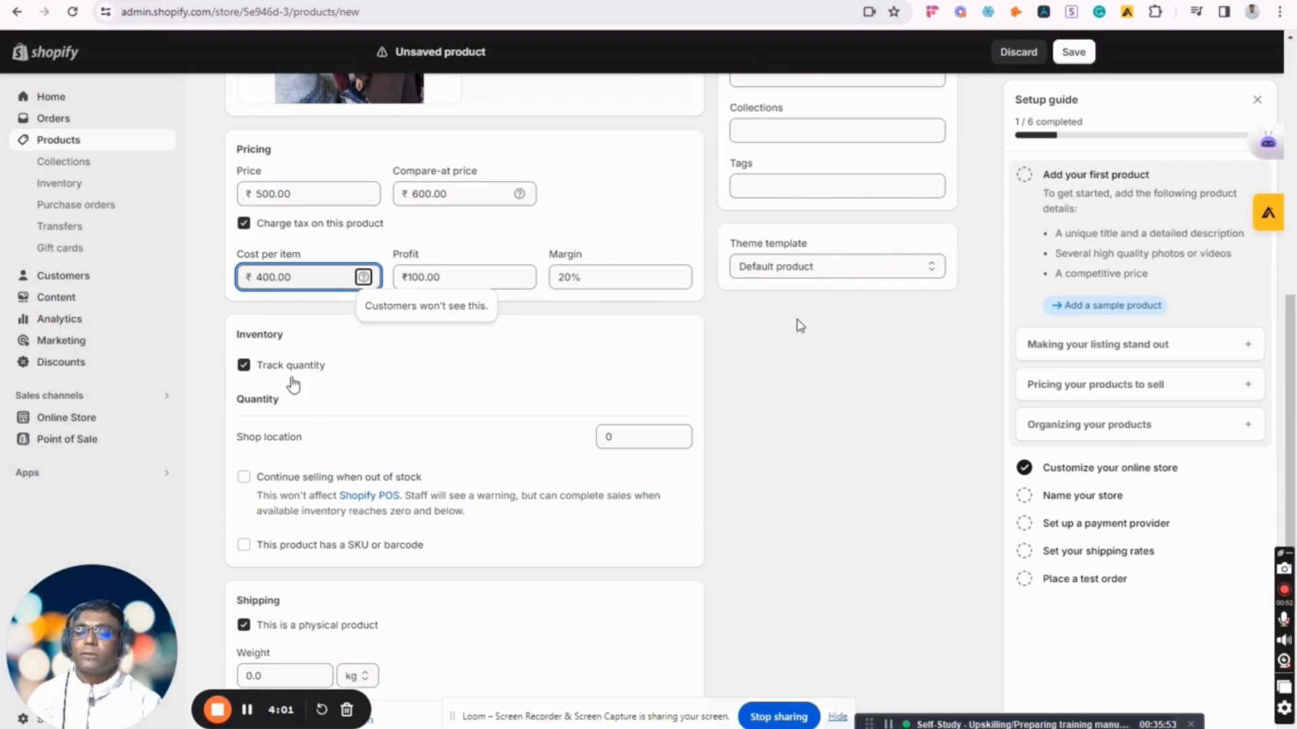
{"action": "double_click", "coordinate": [622, 437]}
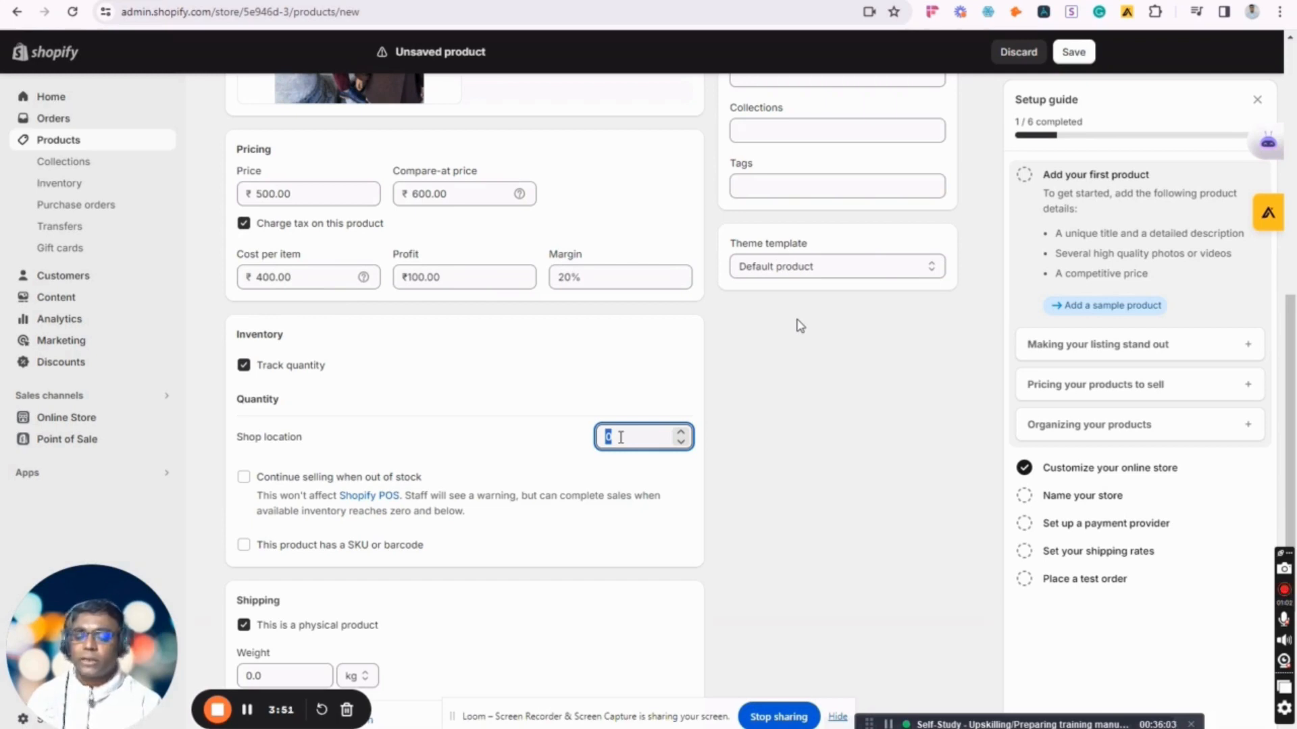
{"action": "type", "text": "10"}
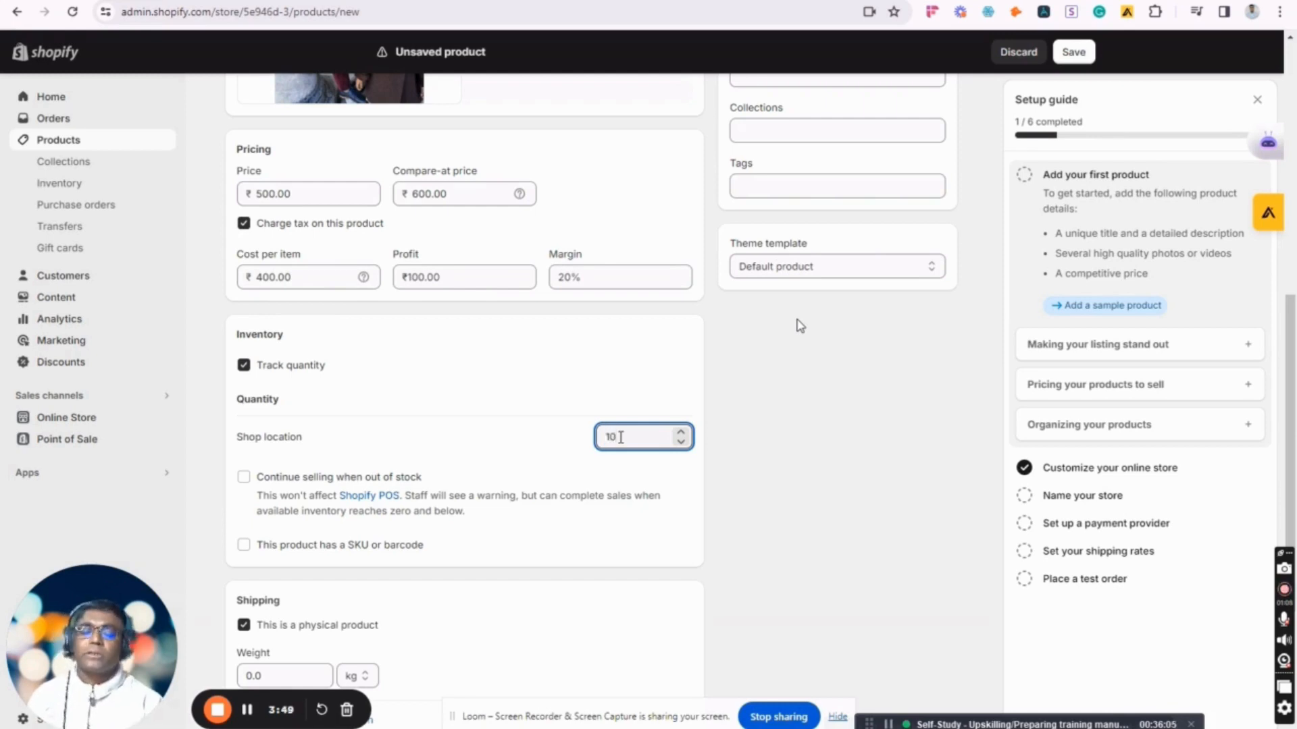
{"action": "left_click", "coordinate": [764, 451]}
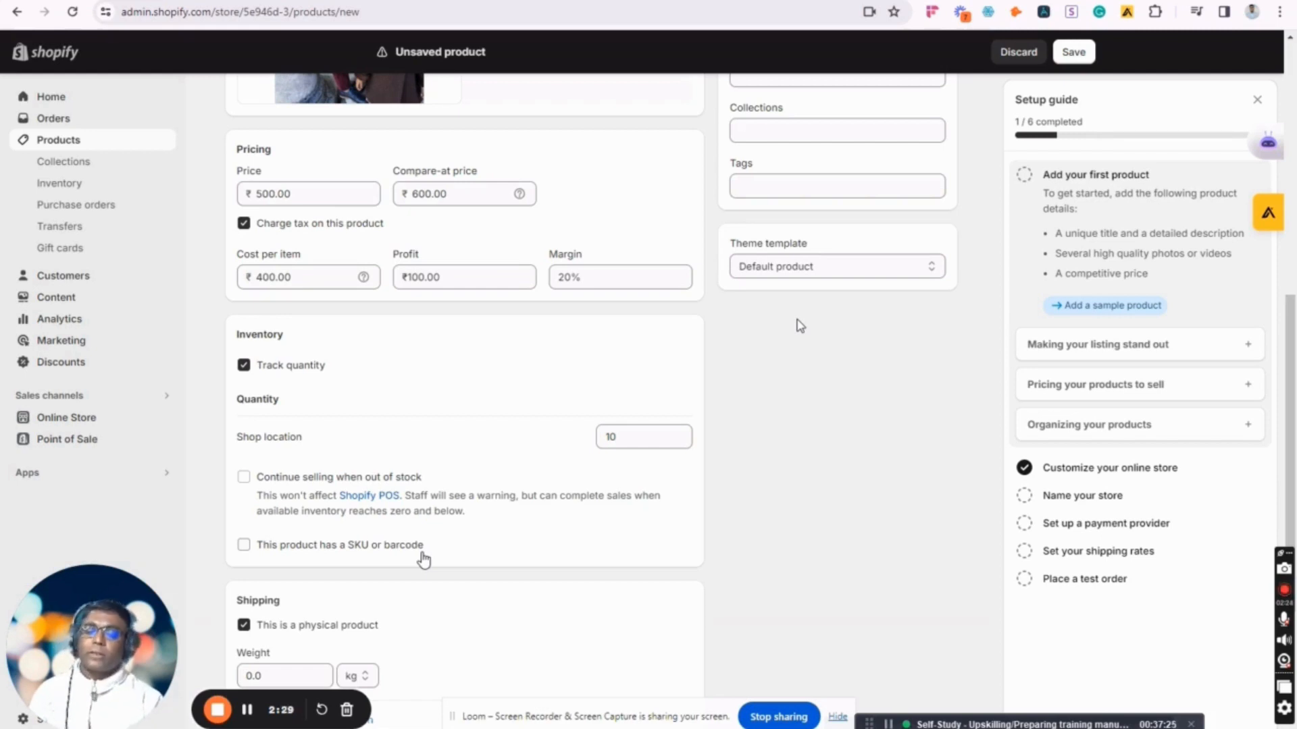
Step: Set the product's shipping weight to 350 g
{"action": "scroll", "coordinate": [423, 561], "scroll_direction": "down", "scroll_amount": 4}
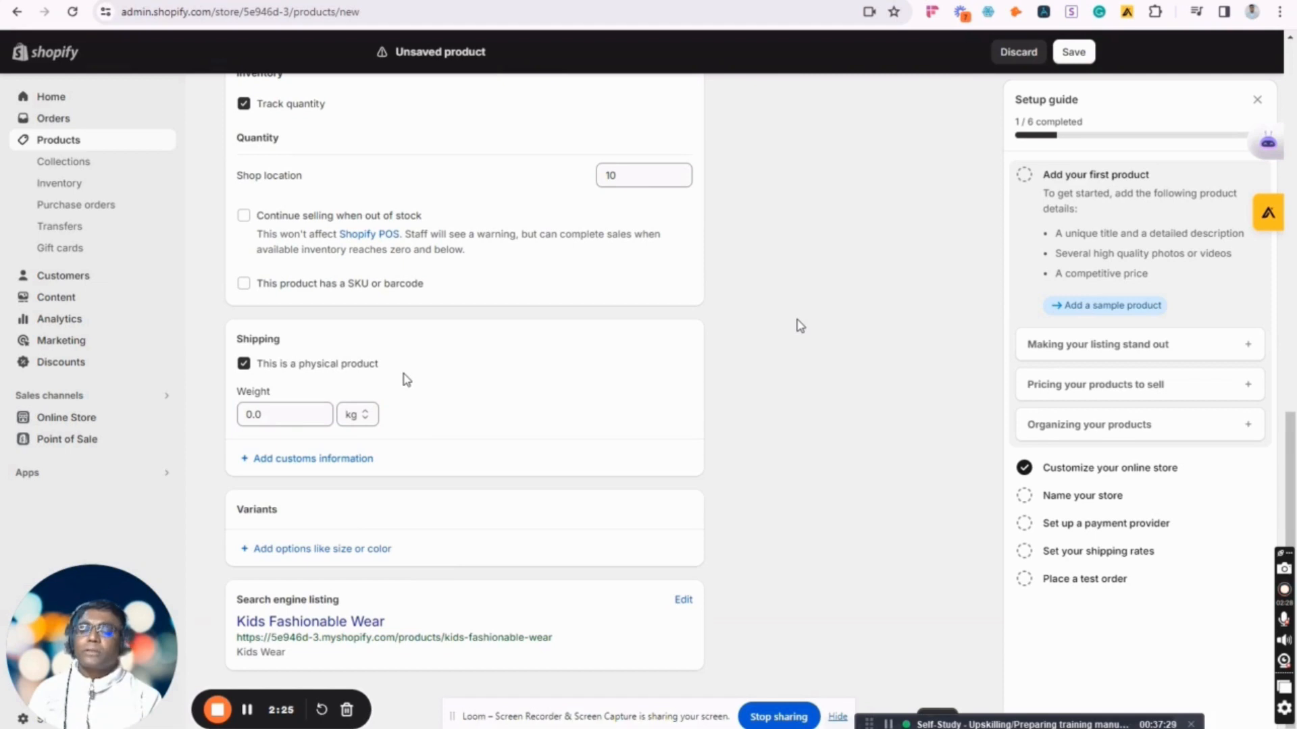
{"action": "left_click", "coordinate": [268, 415]}
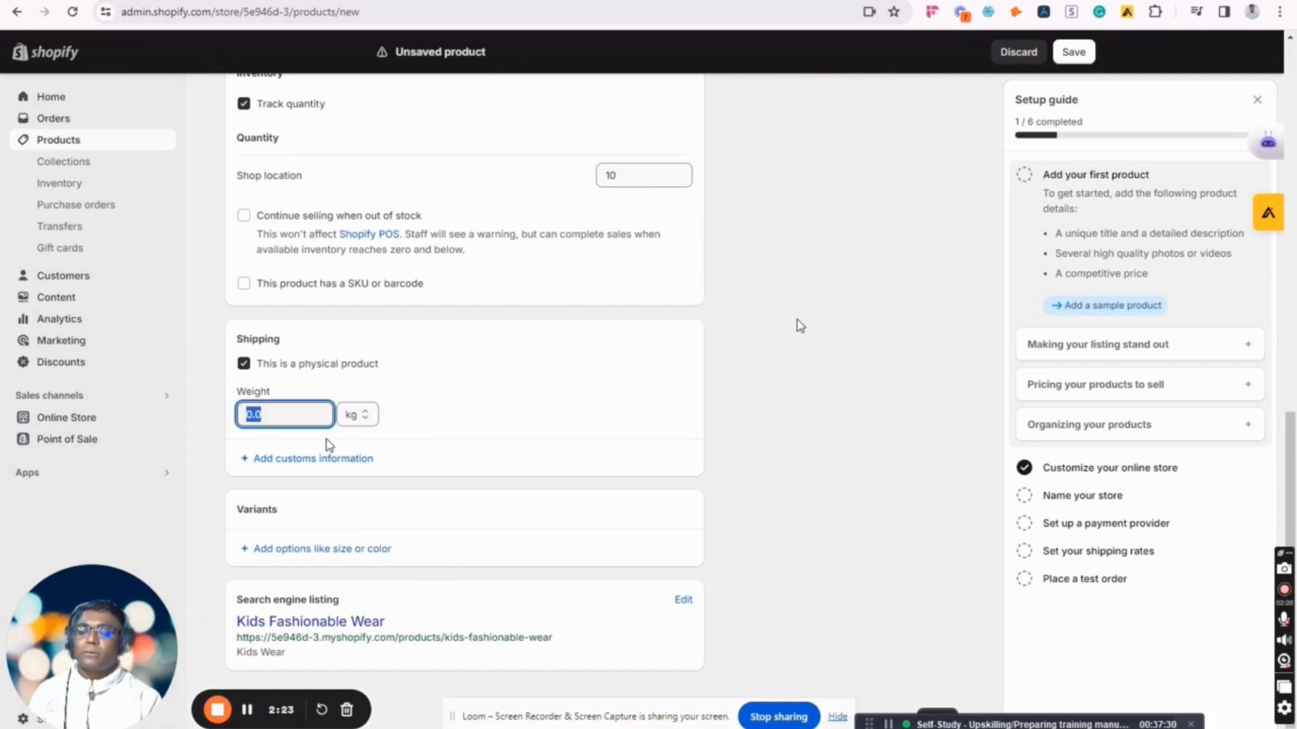
{"action": "type", "text": "350"}
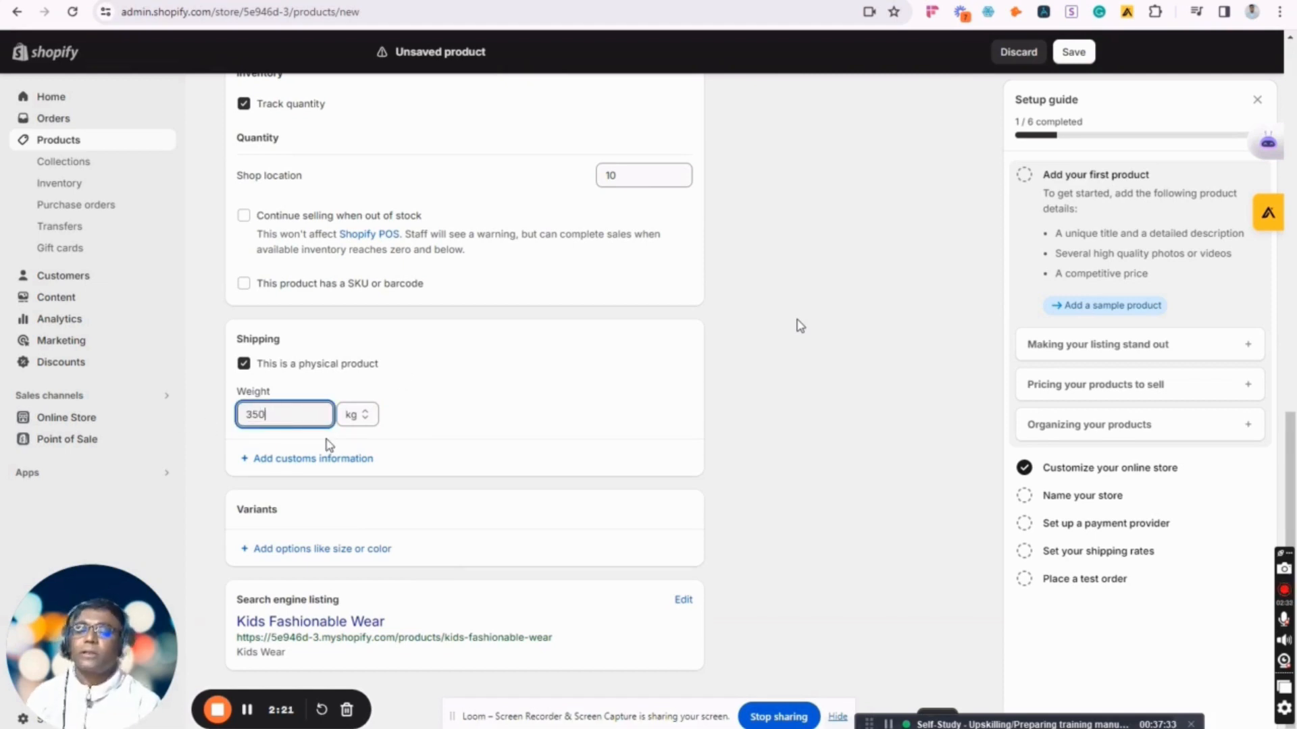
{"action": "key", "text": "Tab"}
{"action": "key", "text": "Down"}
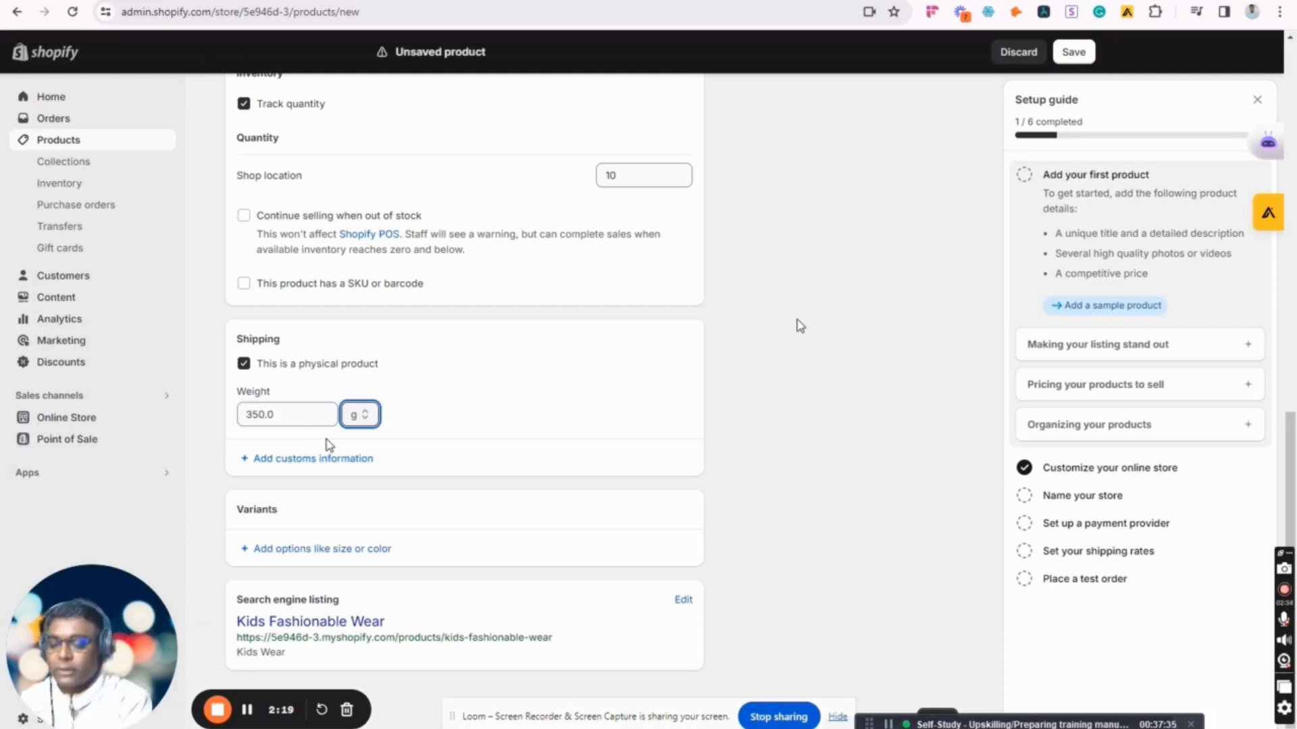
{"action": "left_click", "coordinate": [765, 440]}
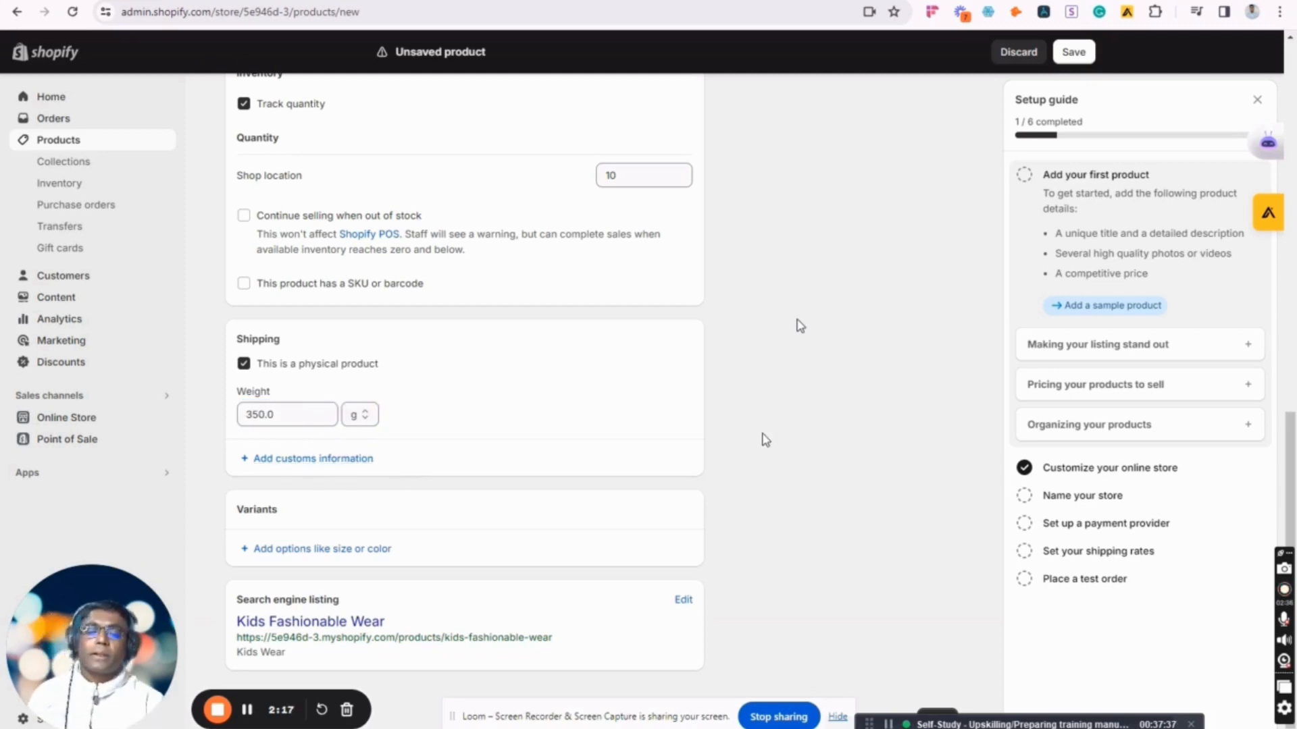
Step: Add a Size option to the product's variants with the values Small, Medium and Large
{"action": "left_click", "coordinate": [303, 553]}
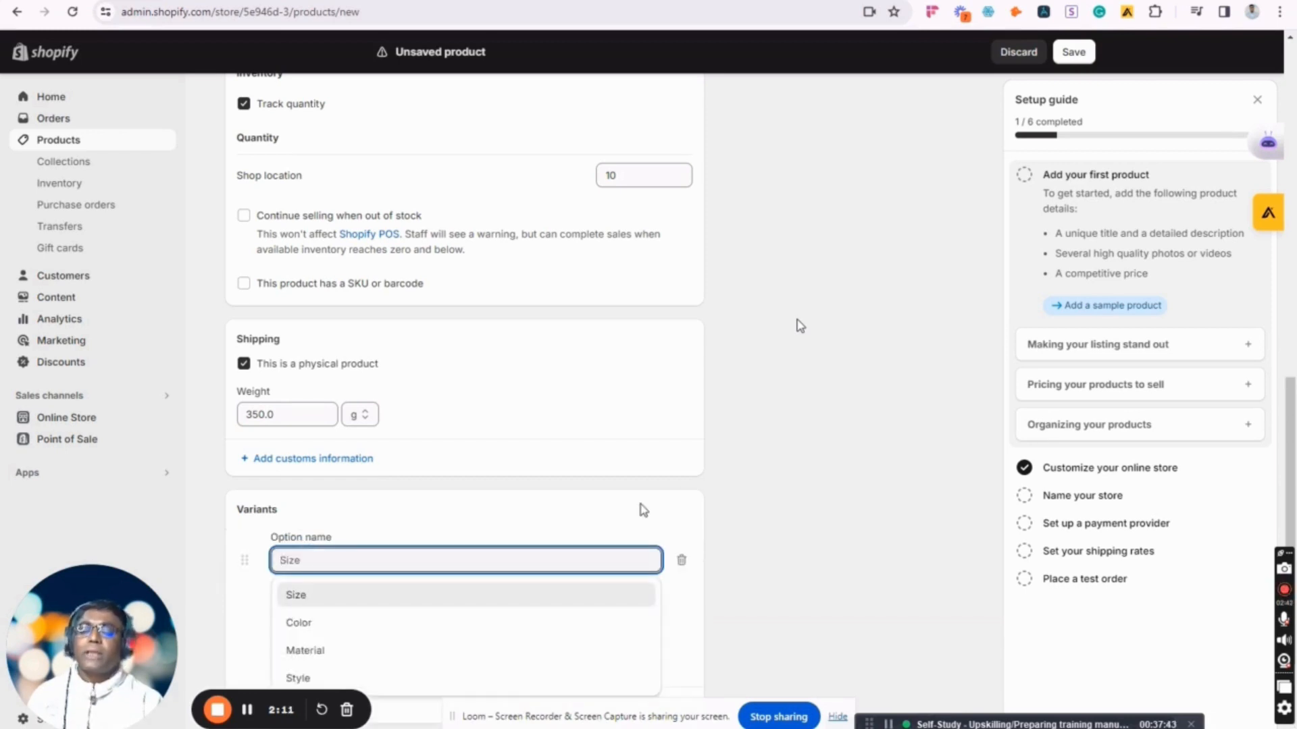
{"action": "scroll", "coordinate": [810, 484], "scroll_direction": "down", "scroll_amount": 2}
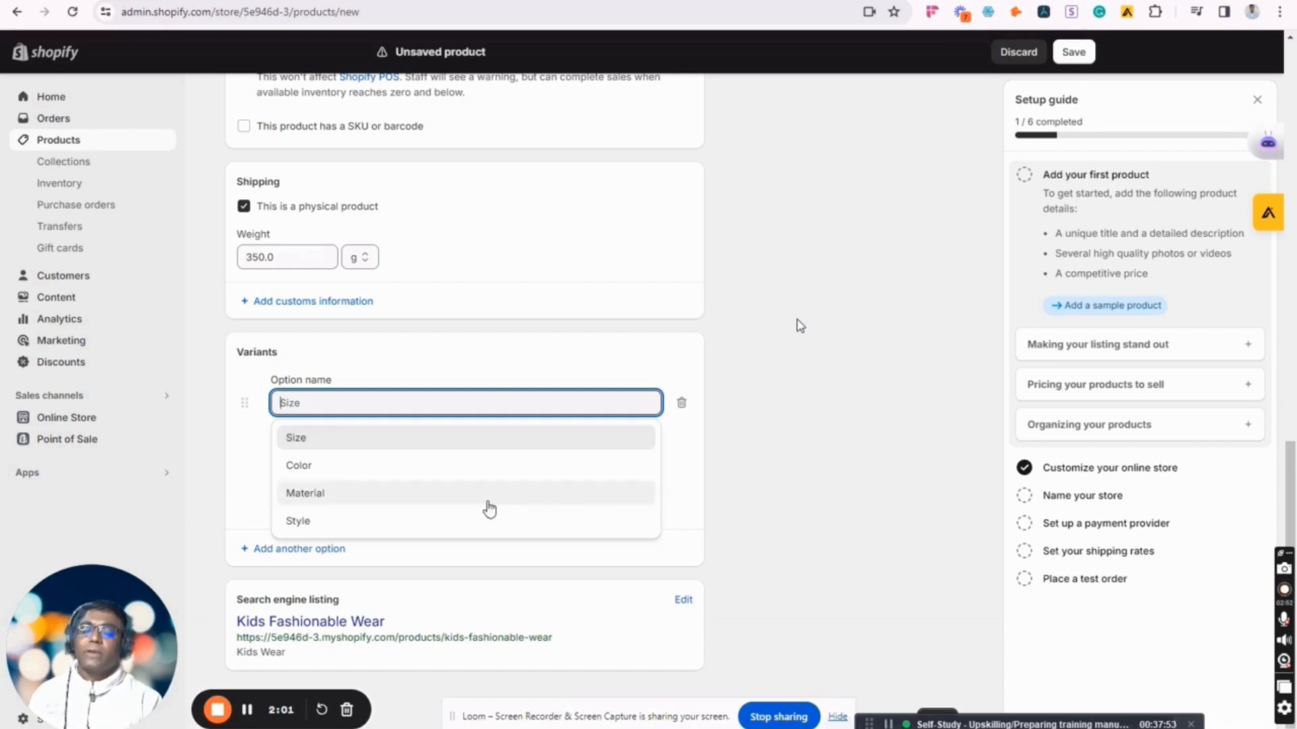
{"action": "left_click", "coordinate": [318, 439]}
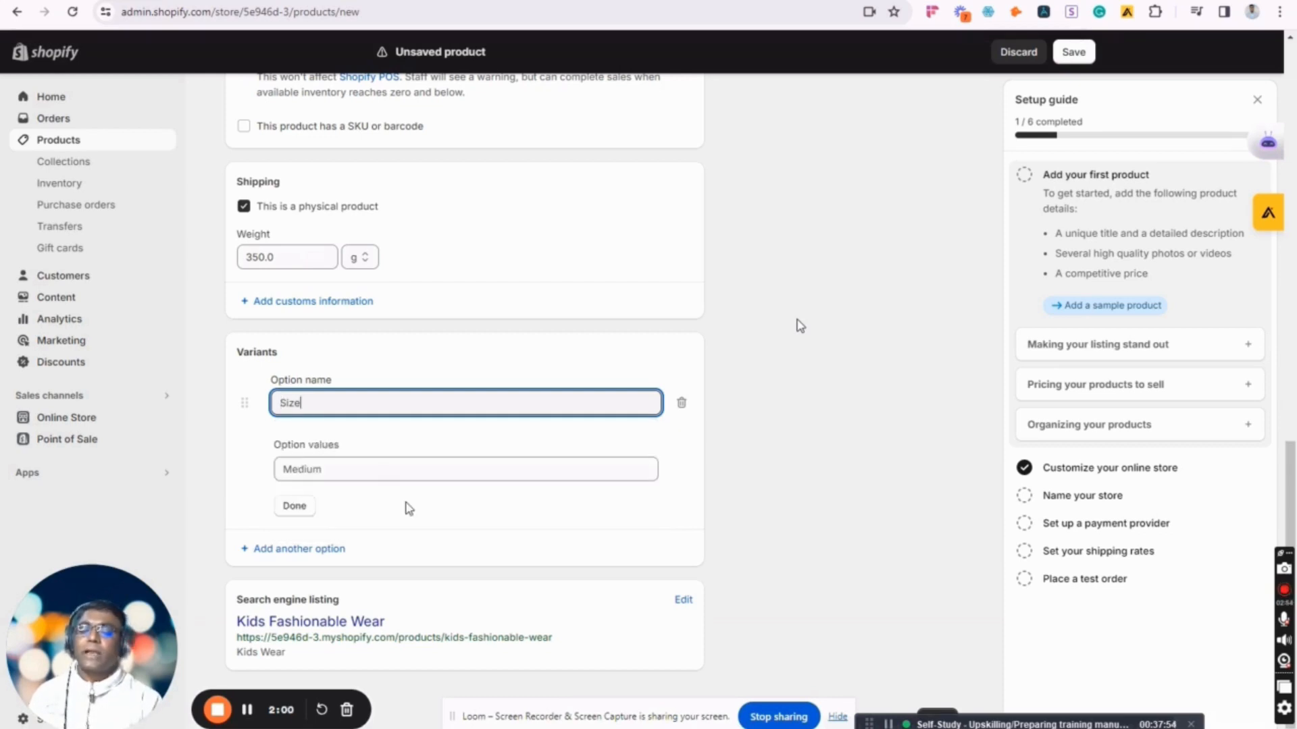
{"action": "left_click", "coordinate": [336, 471]}
{"action": "type", "text": "Small"}
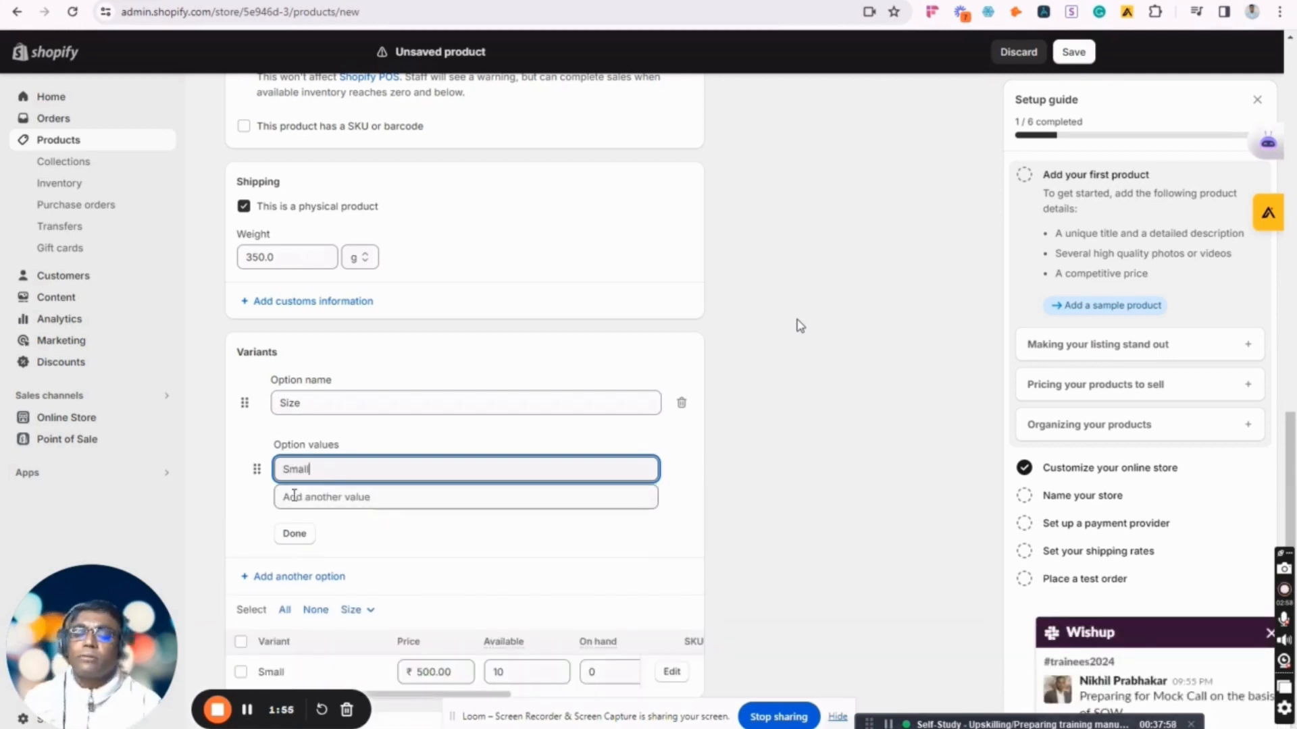
{"action": "left_click", "coordinate": [332, 500]}
{"action": "type", "text": "Medium"}
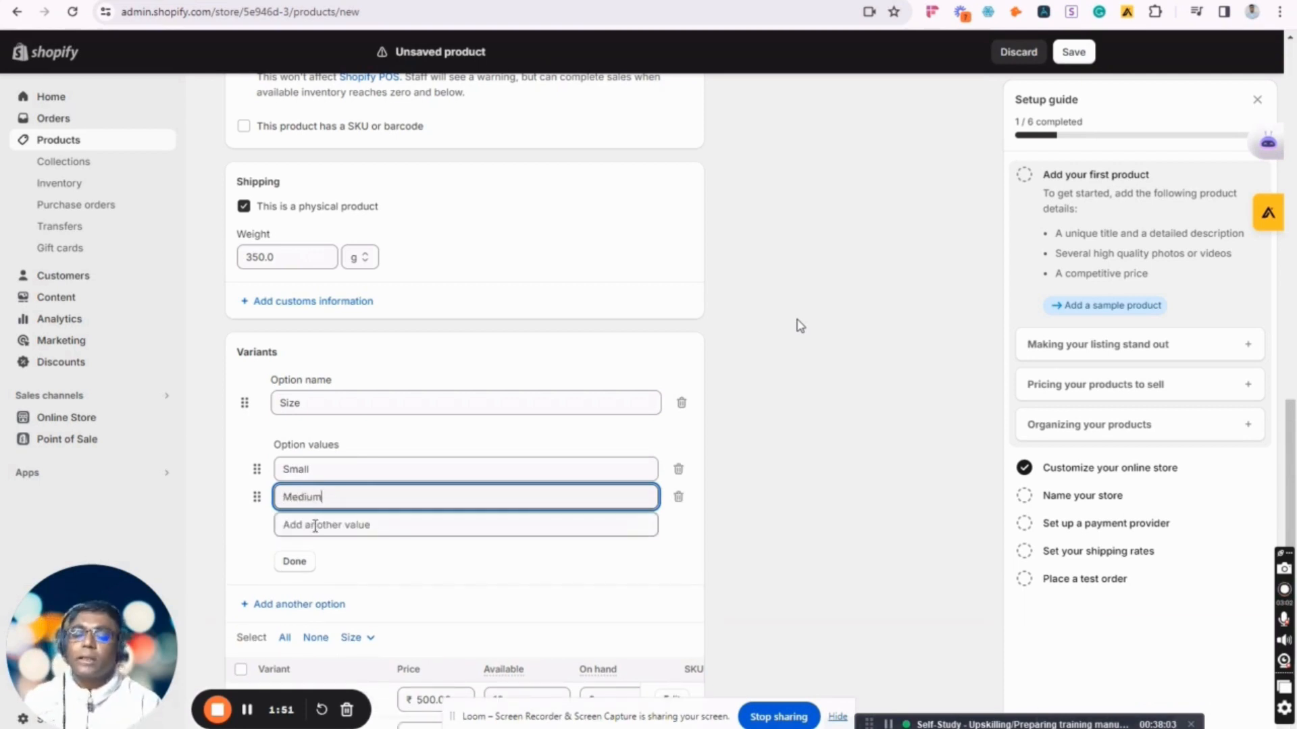
{"action": "left_click", "coordinate": [317, 515]}
{"action": "type", "text": "Large"}
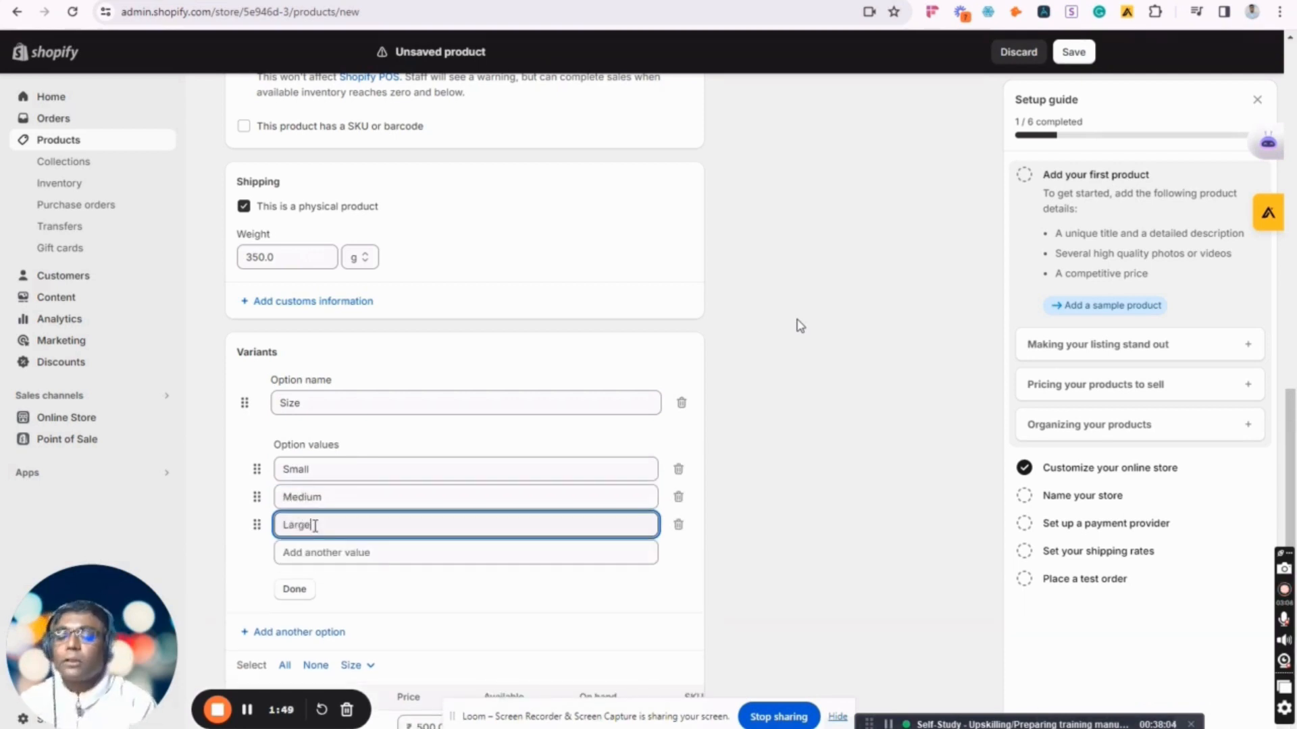
{"action": "left_click", "coordinate": [295, 588]}
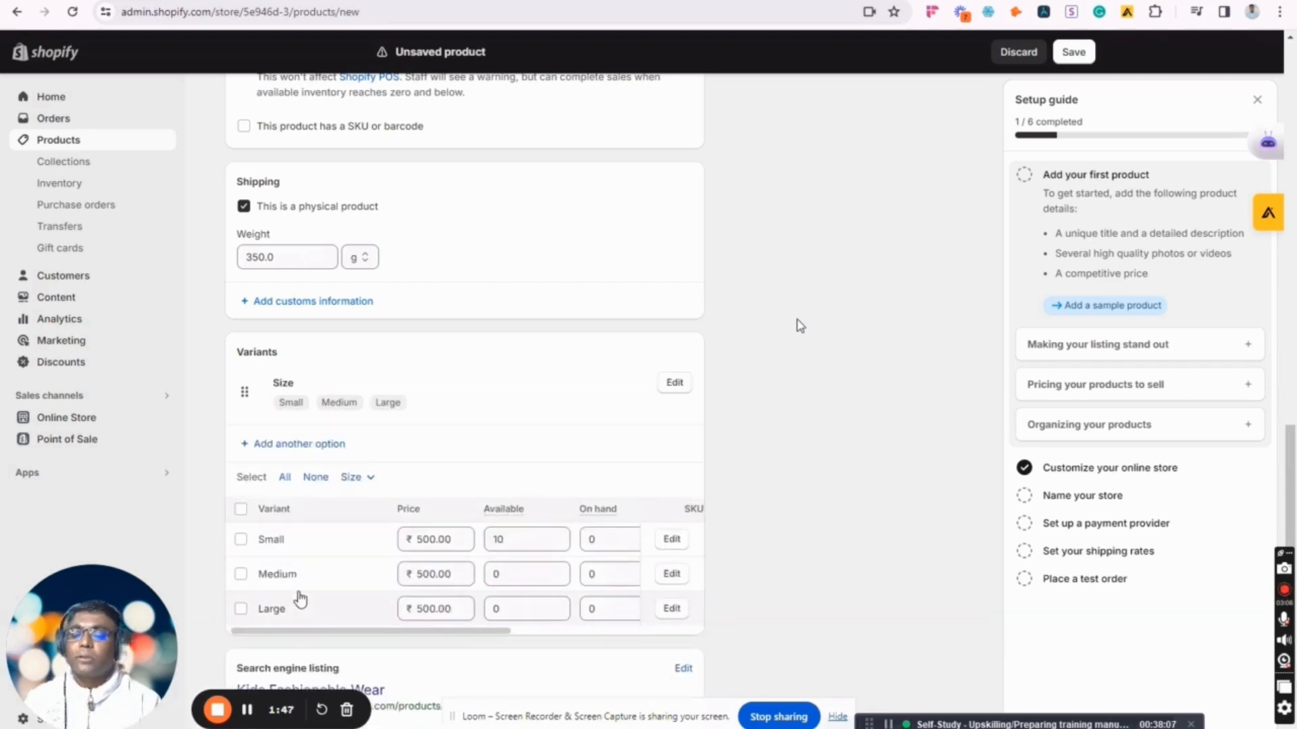
Step: Set the available quantity to 5 for each of the Small, Medium and Large variants
{"action": "scroll", "coordinate": [774, 520], "scroll_direction": "down", "scroll_amount": 1}
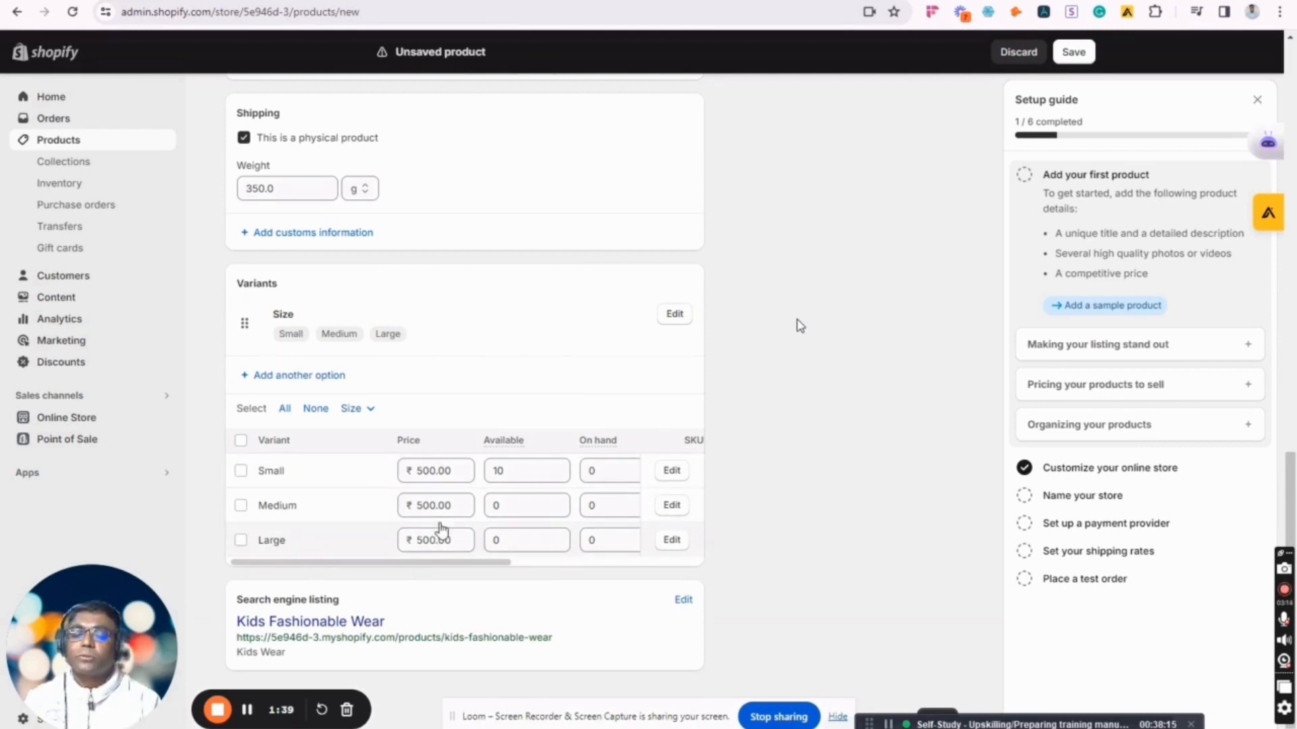
{"action": "double_click", "coordinate": [519, 472]}
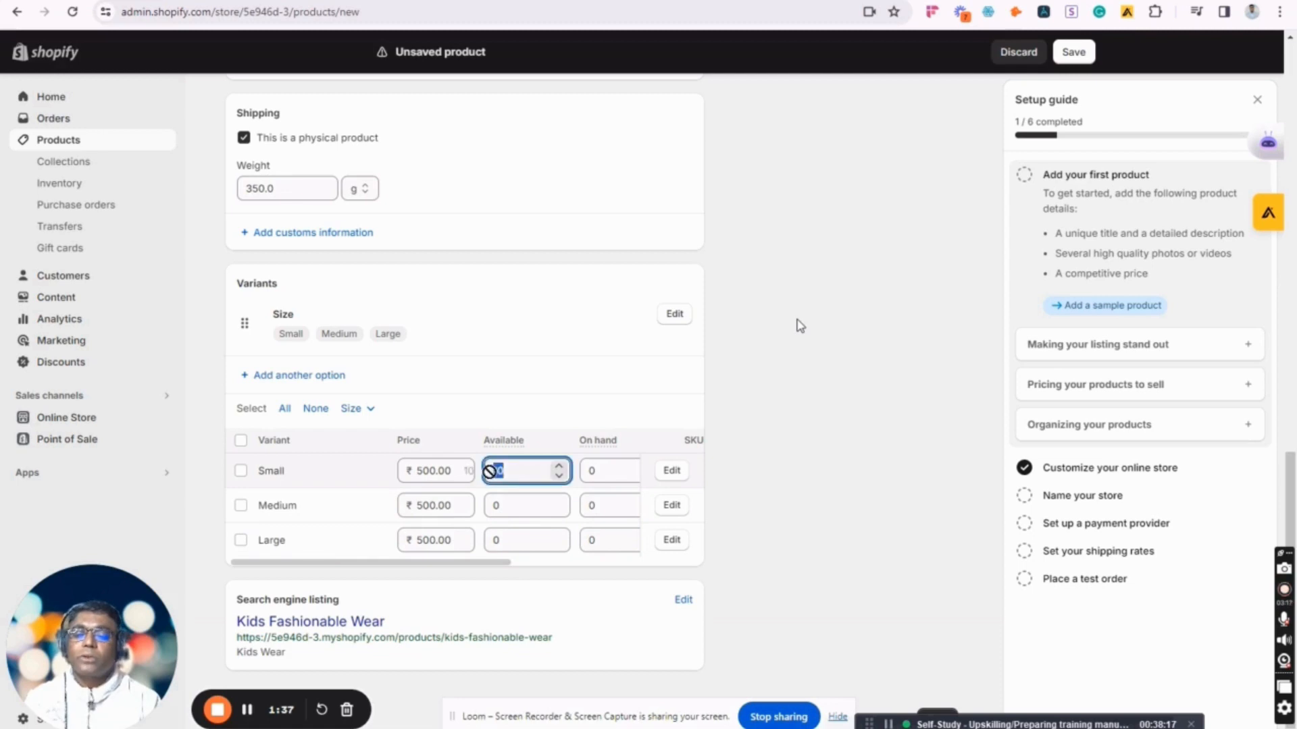
{"action": "type", "text": "5"}
{"action": "double_click", "coordinate": [525, 512]}
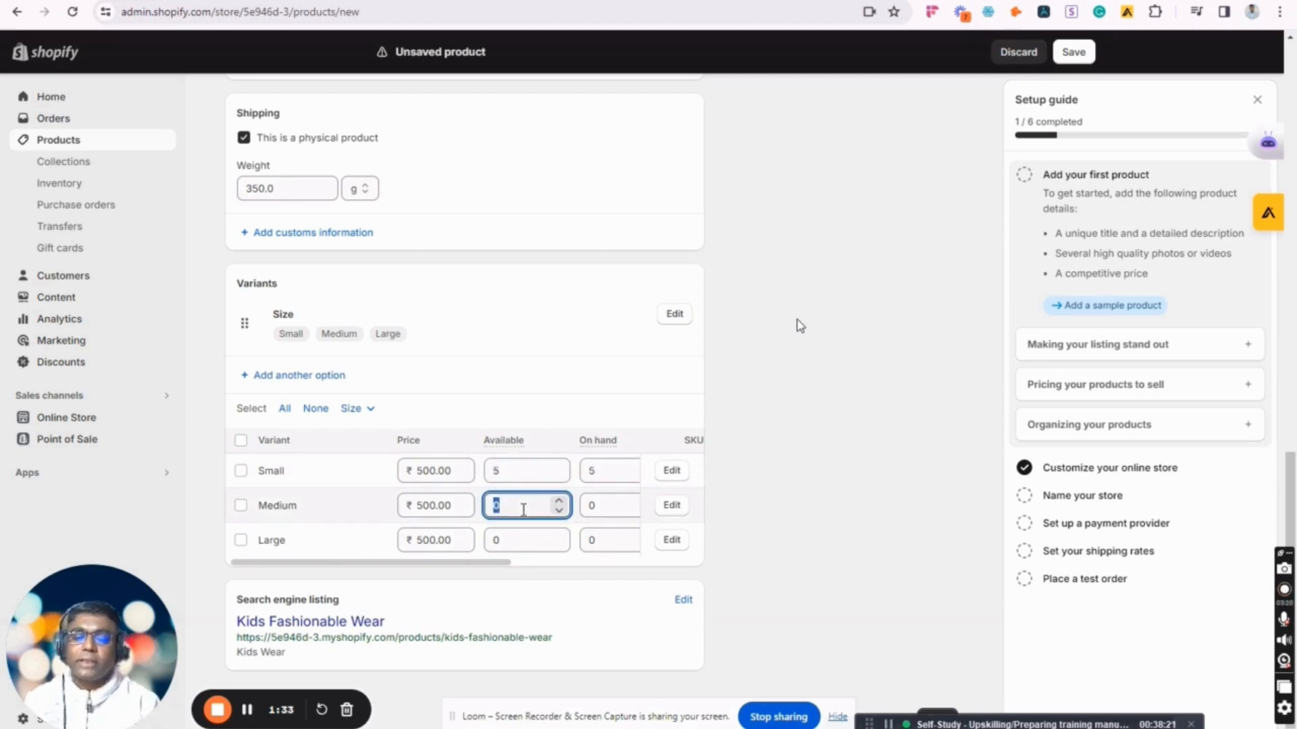
{"action": "type", "text": "5"}
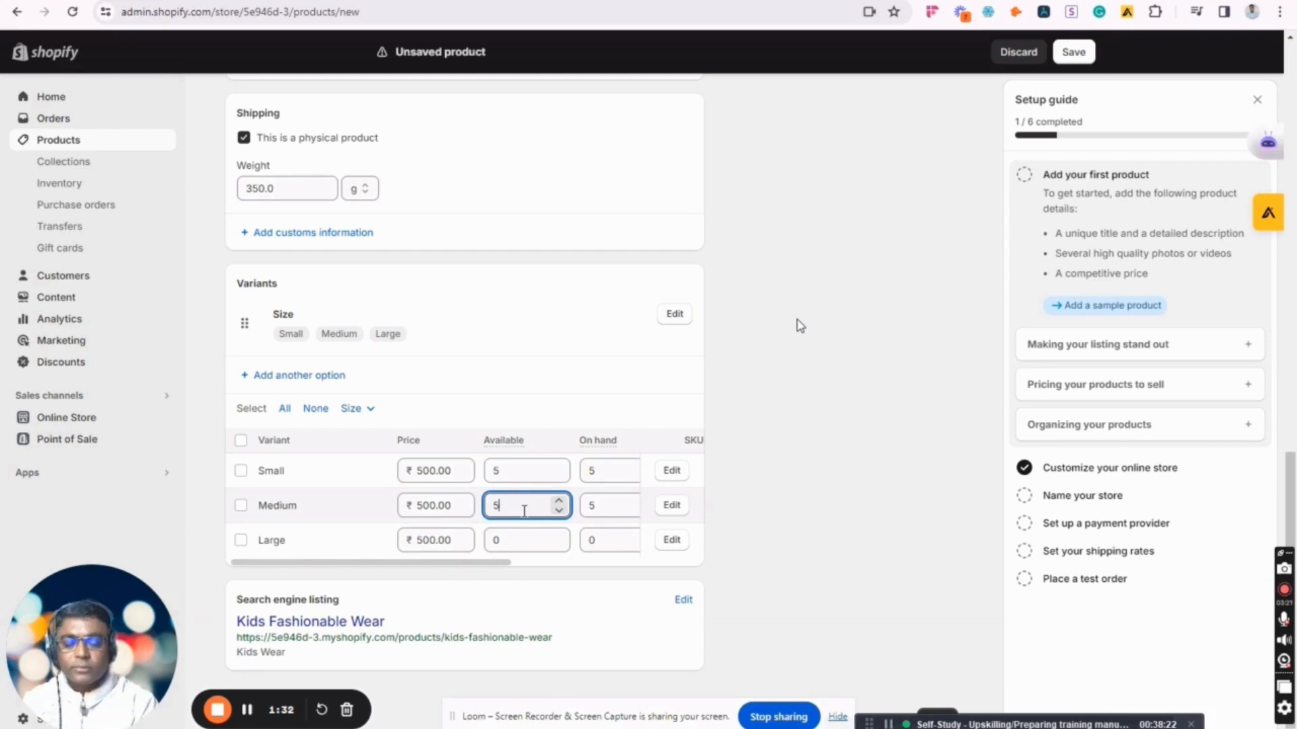
{"action": "double_click", "coordinate": [499, 541]}
{"action": "type", "text": "5"}
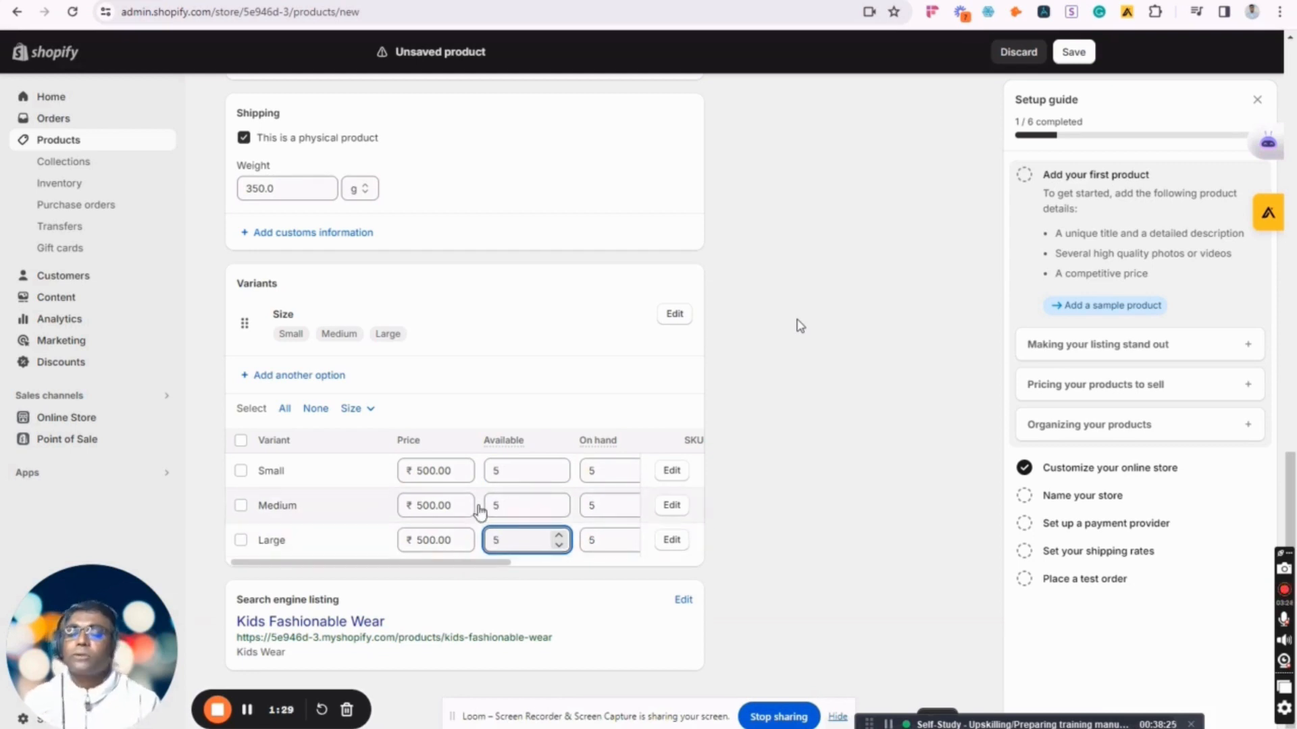
{"action": "left_click", "coordinate": [769, 506]}
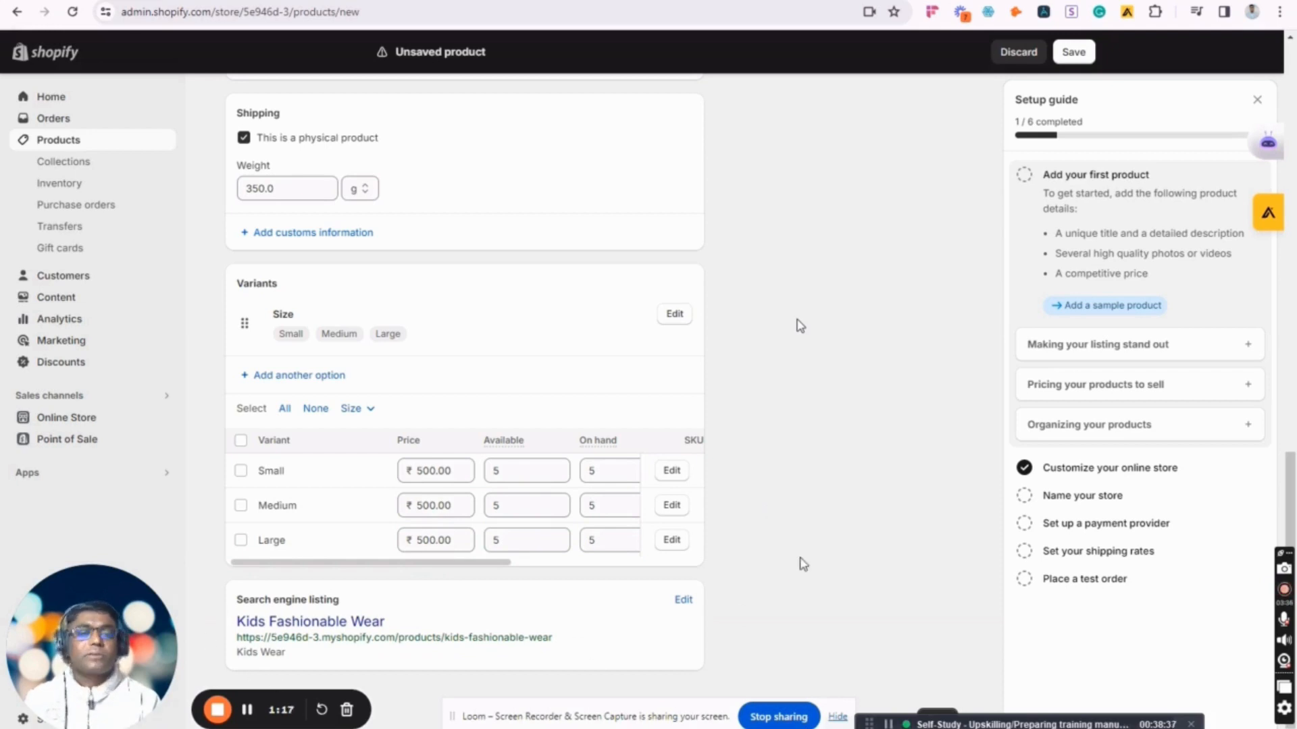
Step: Review the product's status choices, publishing settings and organization fields, including category, product type and vendor
{"action": "scroll", "coordinate": [817, 526], "scroll_direction": "up", "scroll_amount": 8}
{"action": "scroll", "coordinate": [817, 526], "scroll_direction": "up", "scroll_amount": 3}
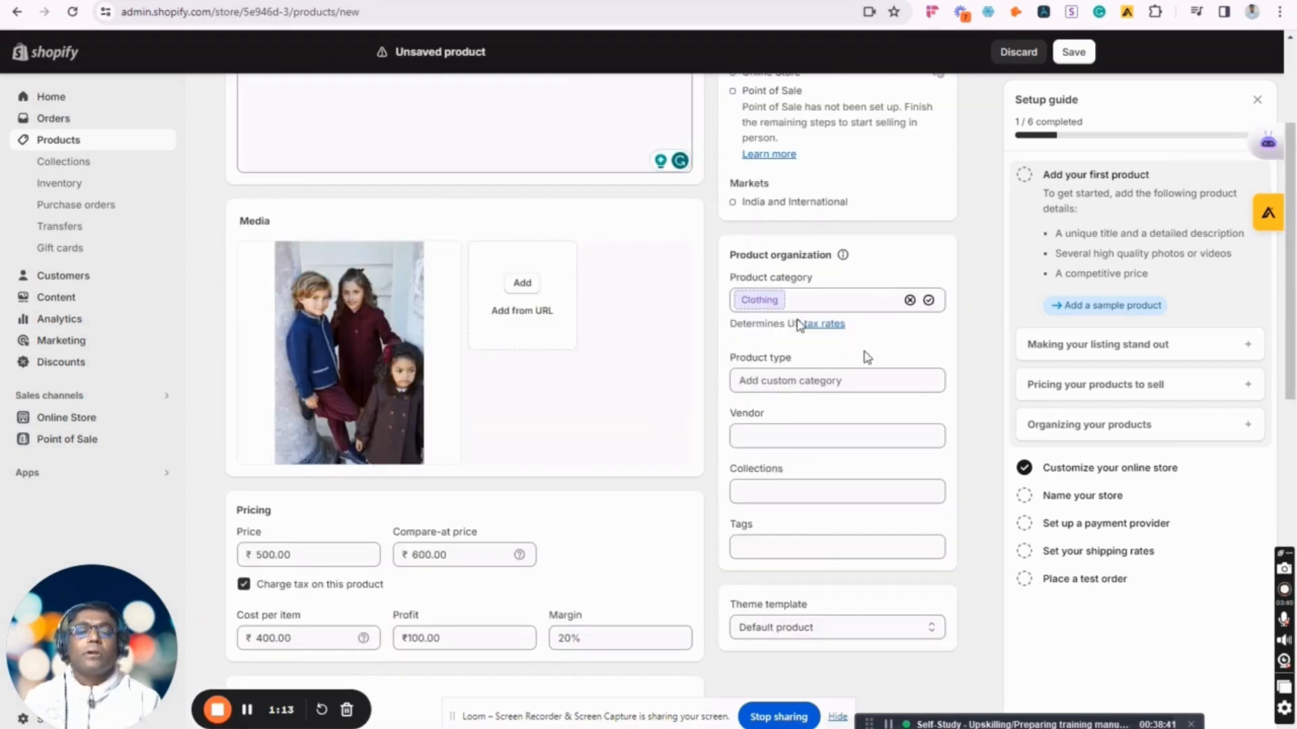
{"action": "scroll", "coordinate": [812, 392], "scroll_direction": "up", "scroll_amount": 3}
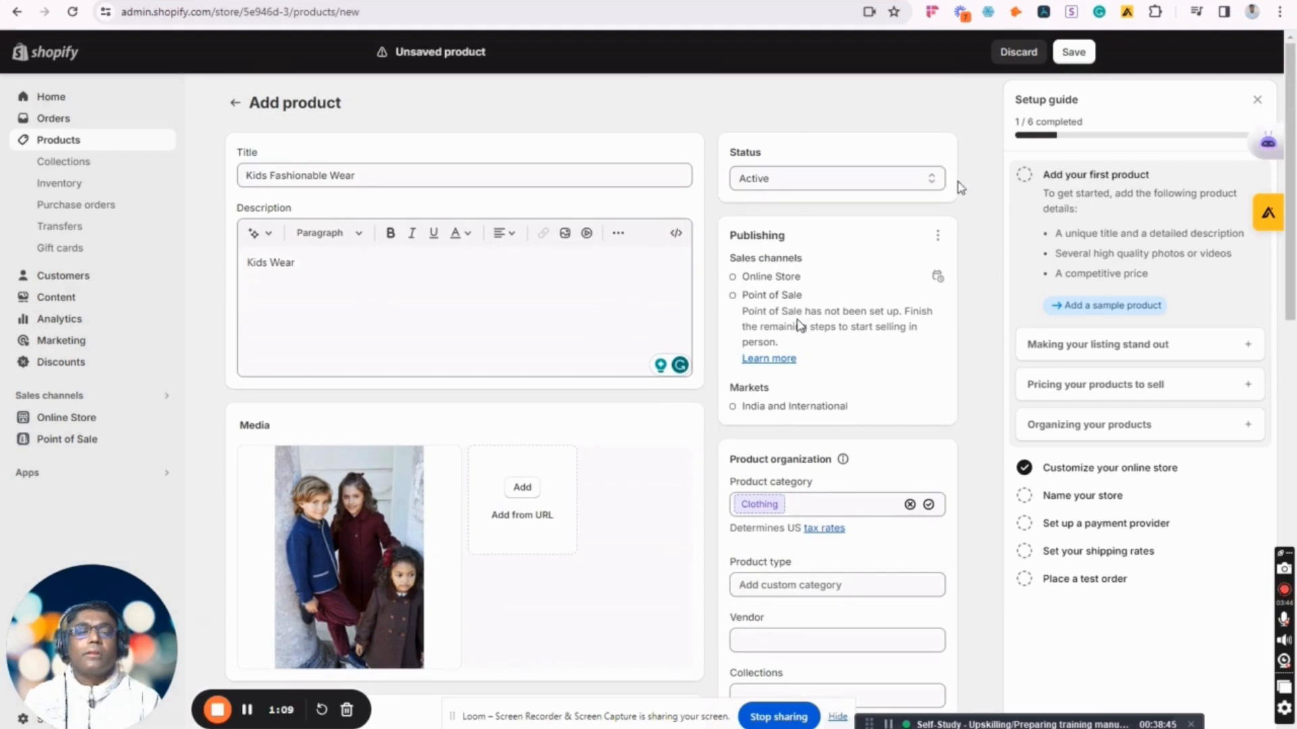
{"action": "left_click", "coordinate": [924, 180]}
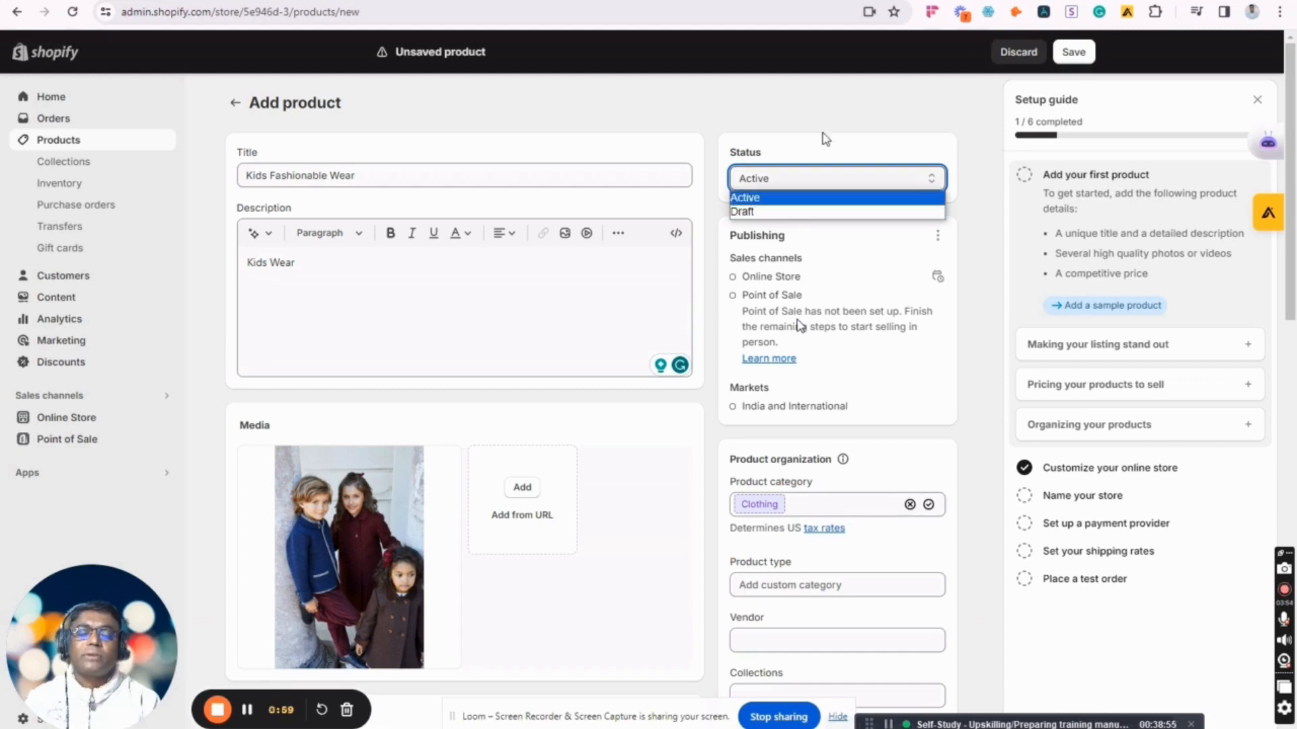
{"action": "left_click", "coordinate": [824, 106]}
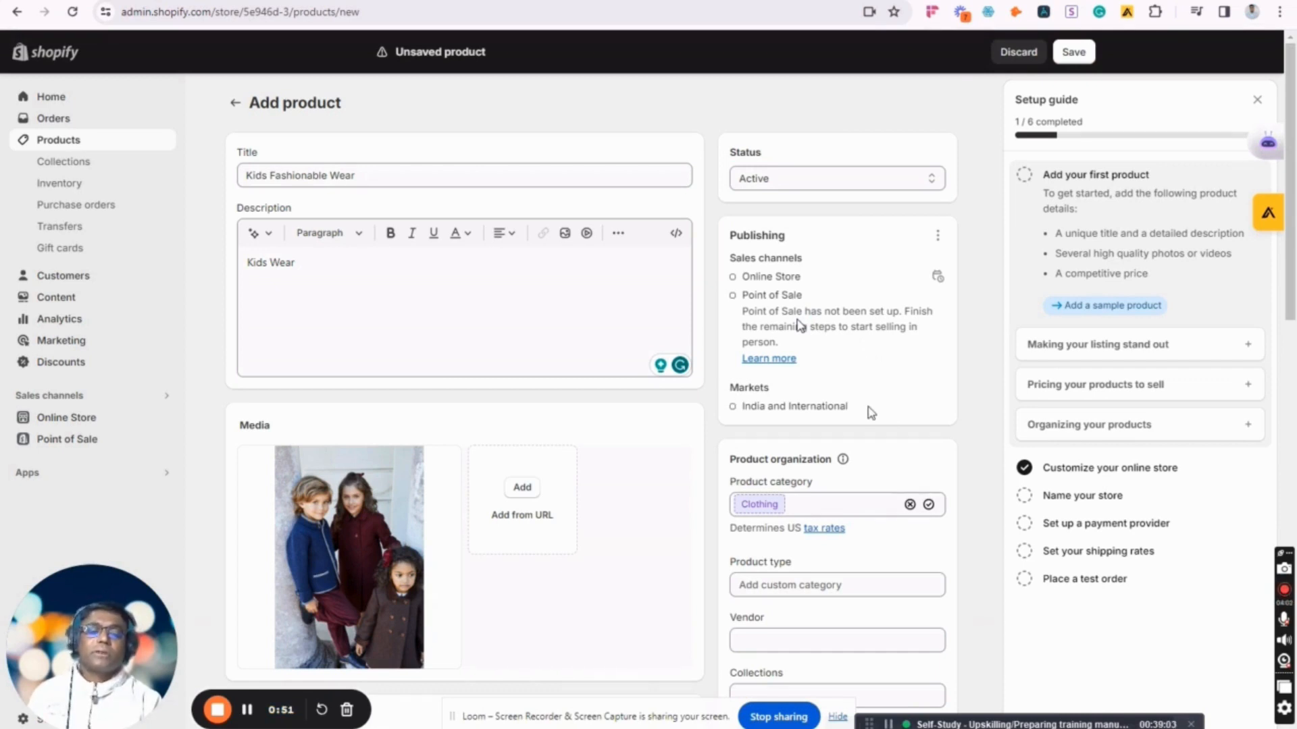
{"action": "scroll", "coordinate": [871, 413], "scroll_direction": "down", "scroll_amount": 4}
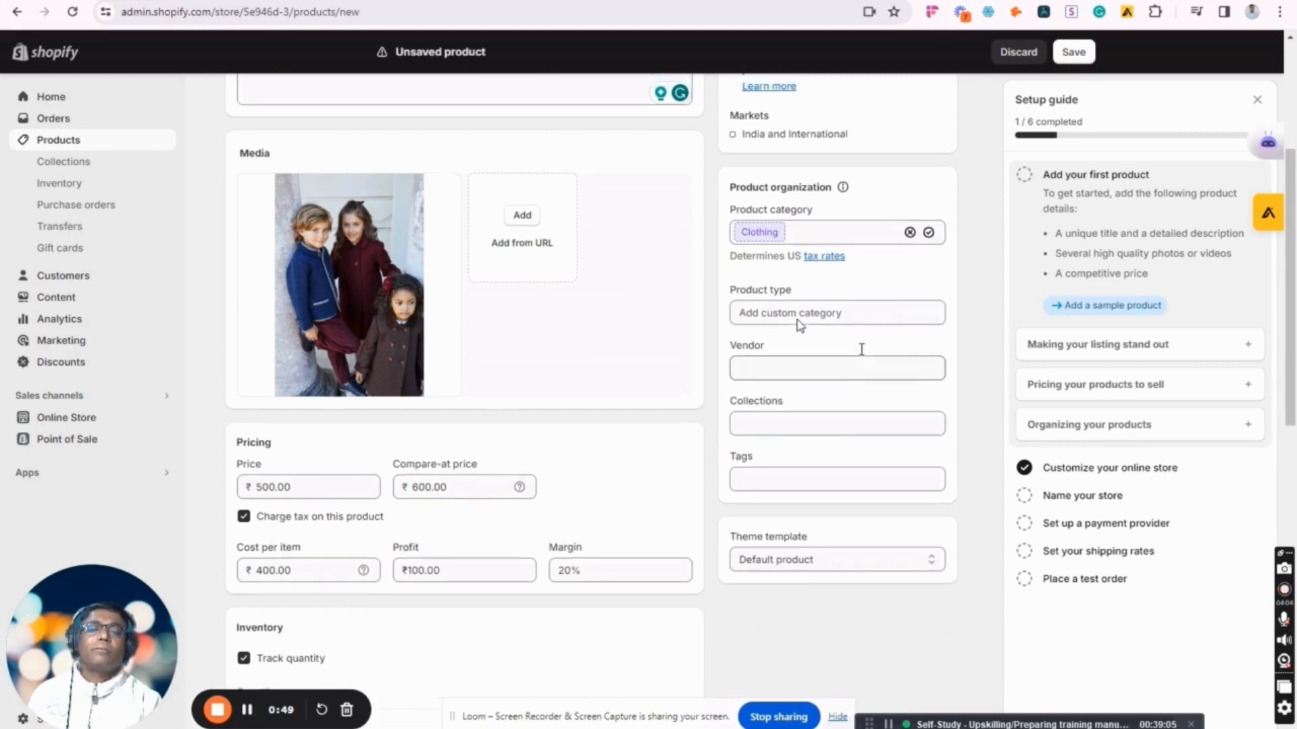
{"action": "scroll", "coordinate": [861, 350], "scroll_direction": "up", "scroll_amount": 4}
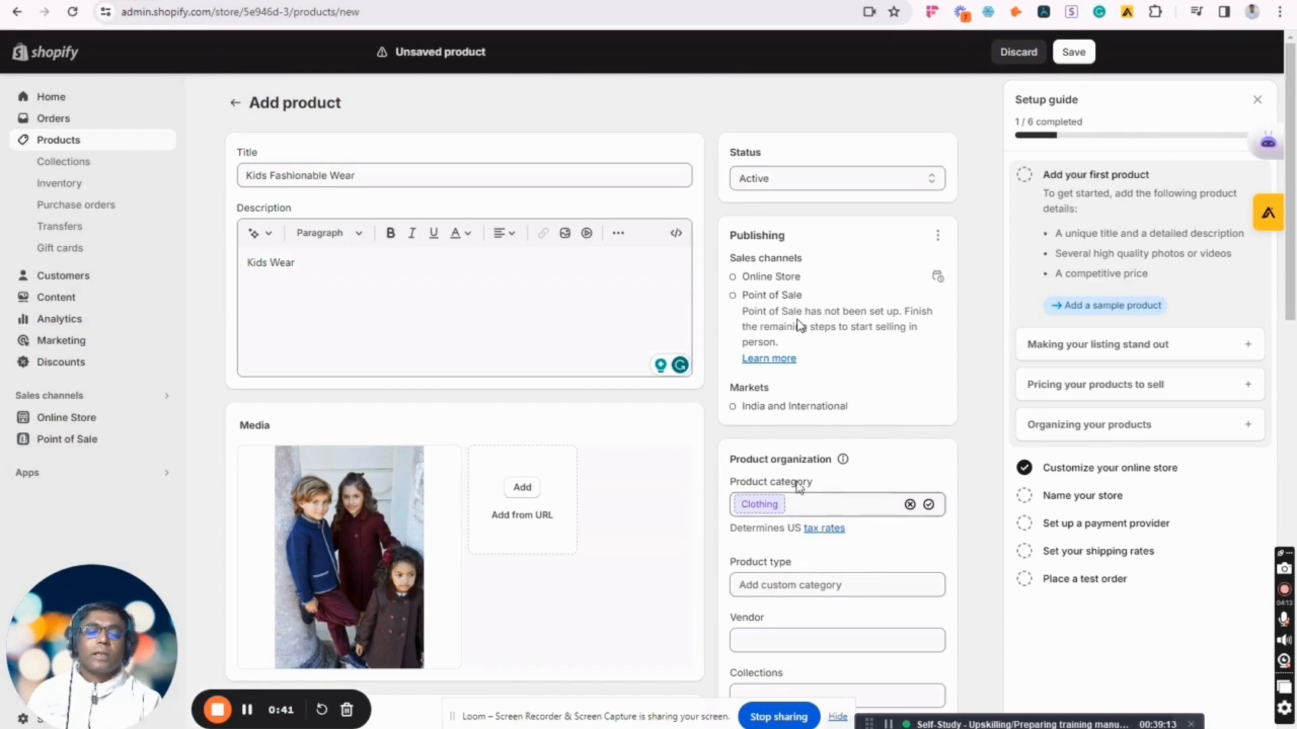
{"action": "scroll", "coordinate": [916, 554], "scroll_direction": "down", "scroll_amount": 4}
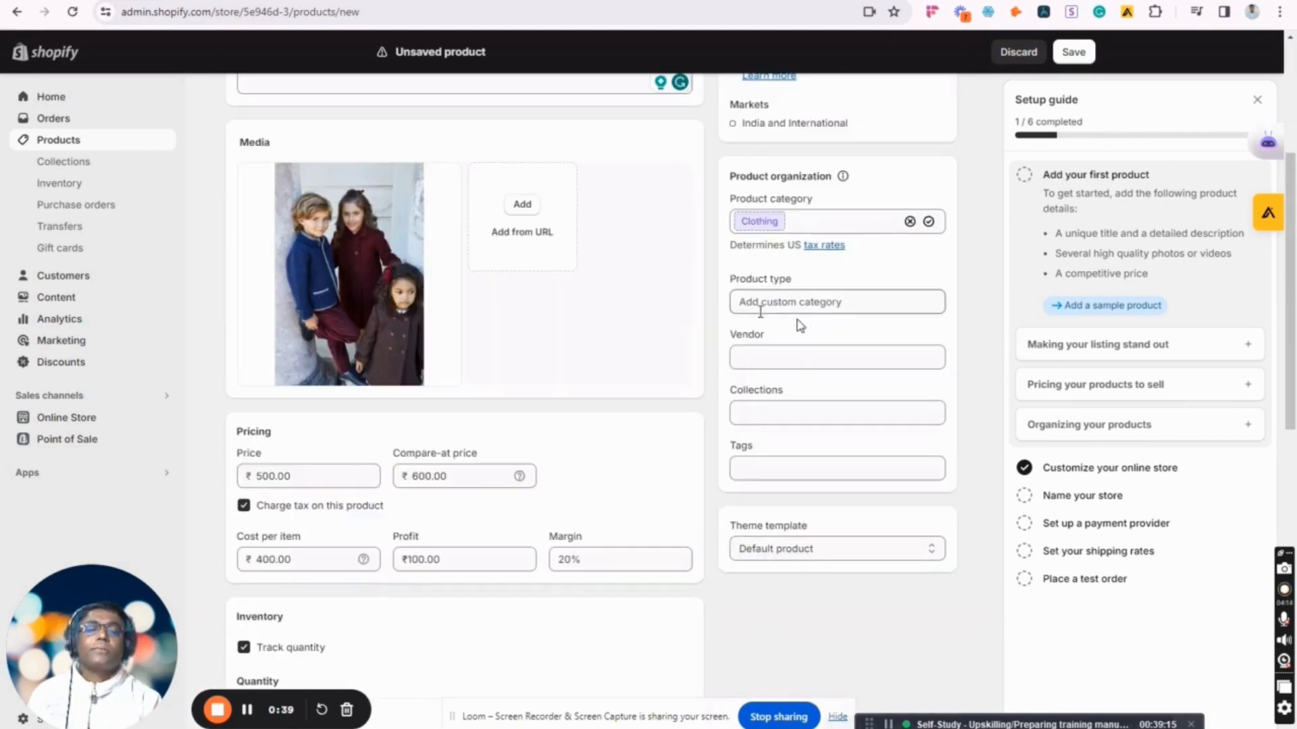
{"action": "left_click", "coordinate": [845, 302]}
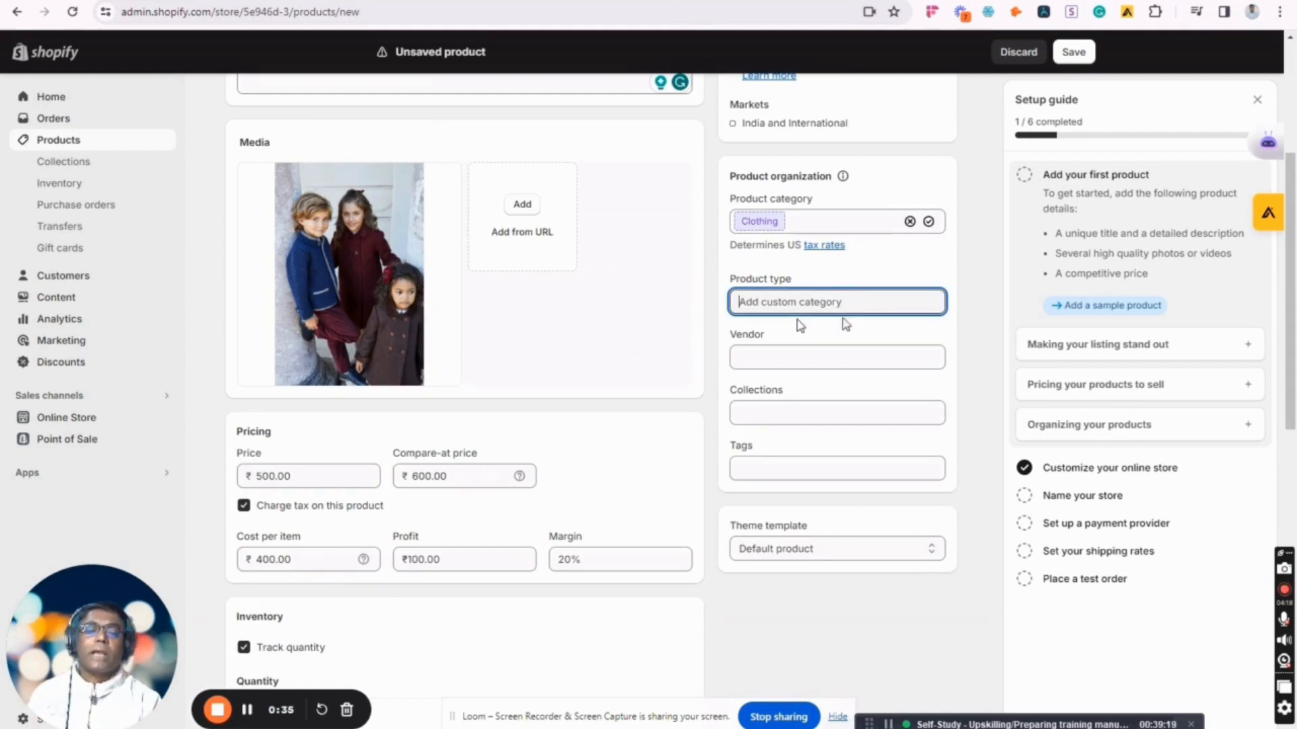
{"action": "left_click", "coordinate": [756, 358]}
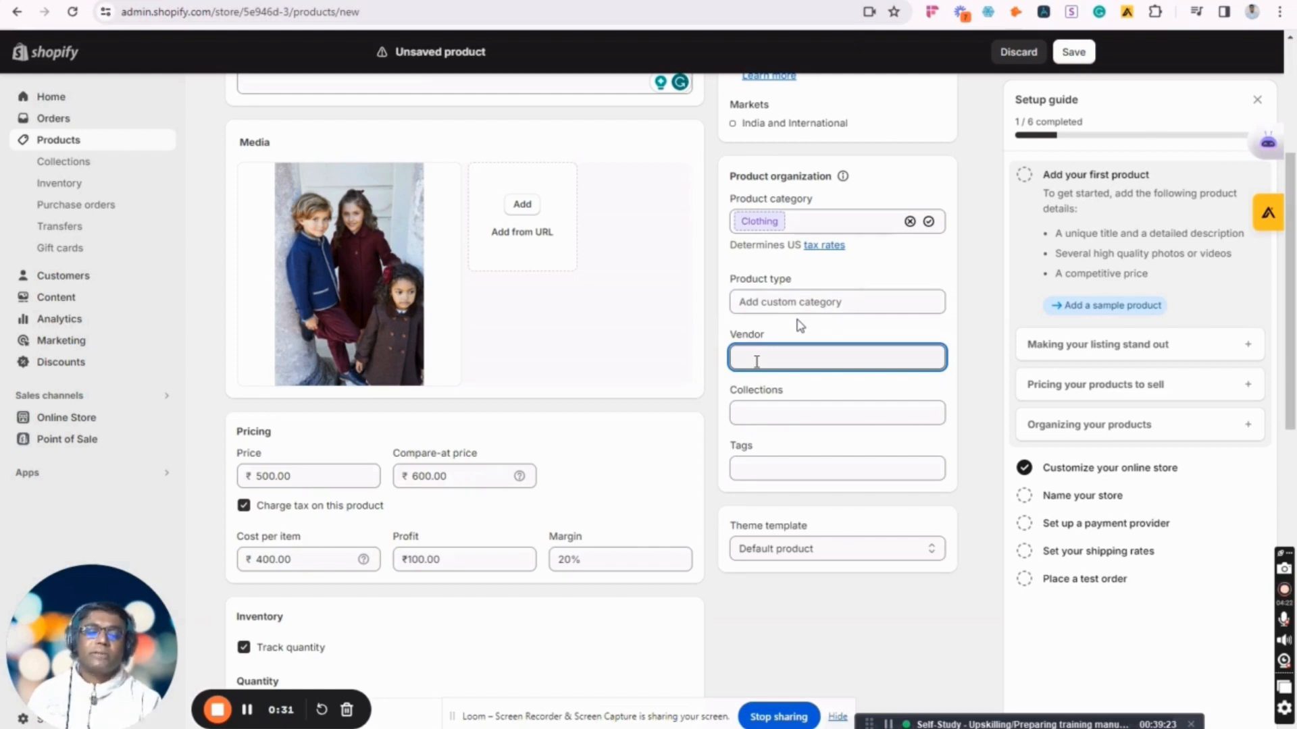
Step: Check the collections available for the Kids Fashionable Wear product without assigning one, and save the product
{"action": "left_click", "coordinate": [758, 414]}
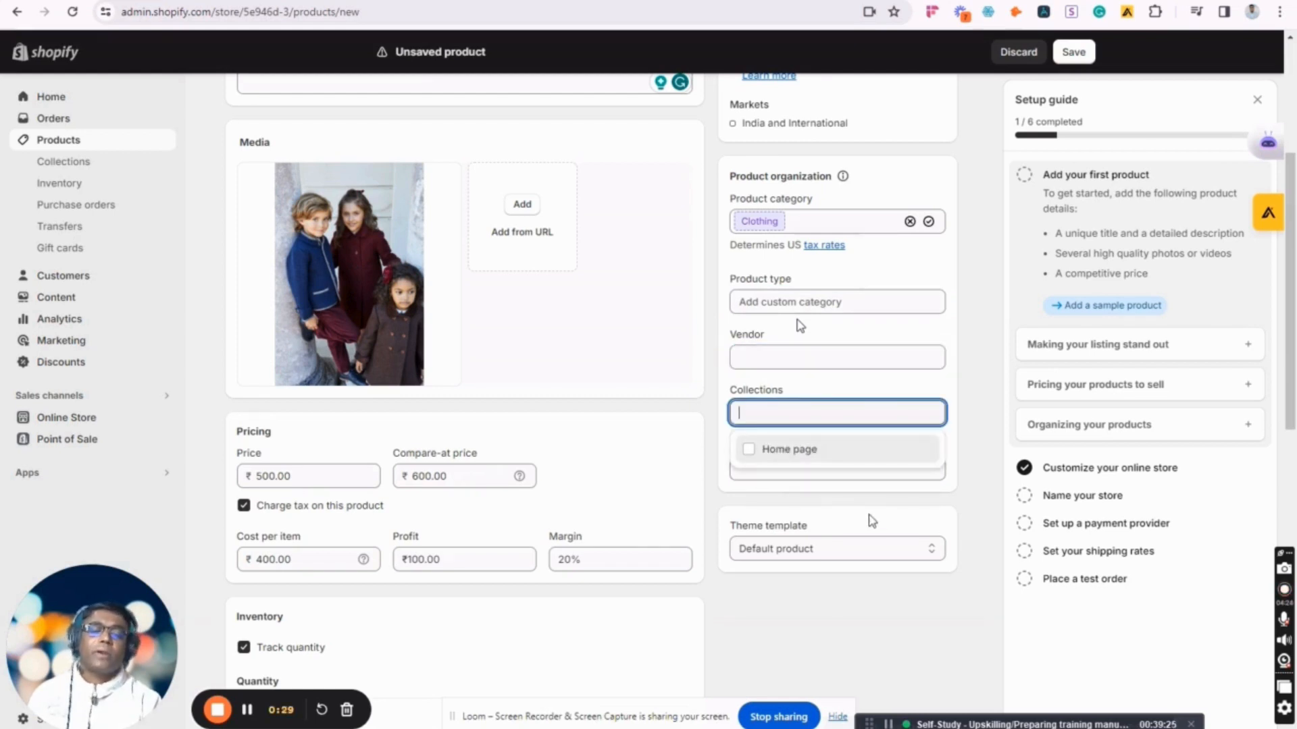
{"action": "left_click", "coordinate": [916, 632]}
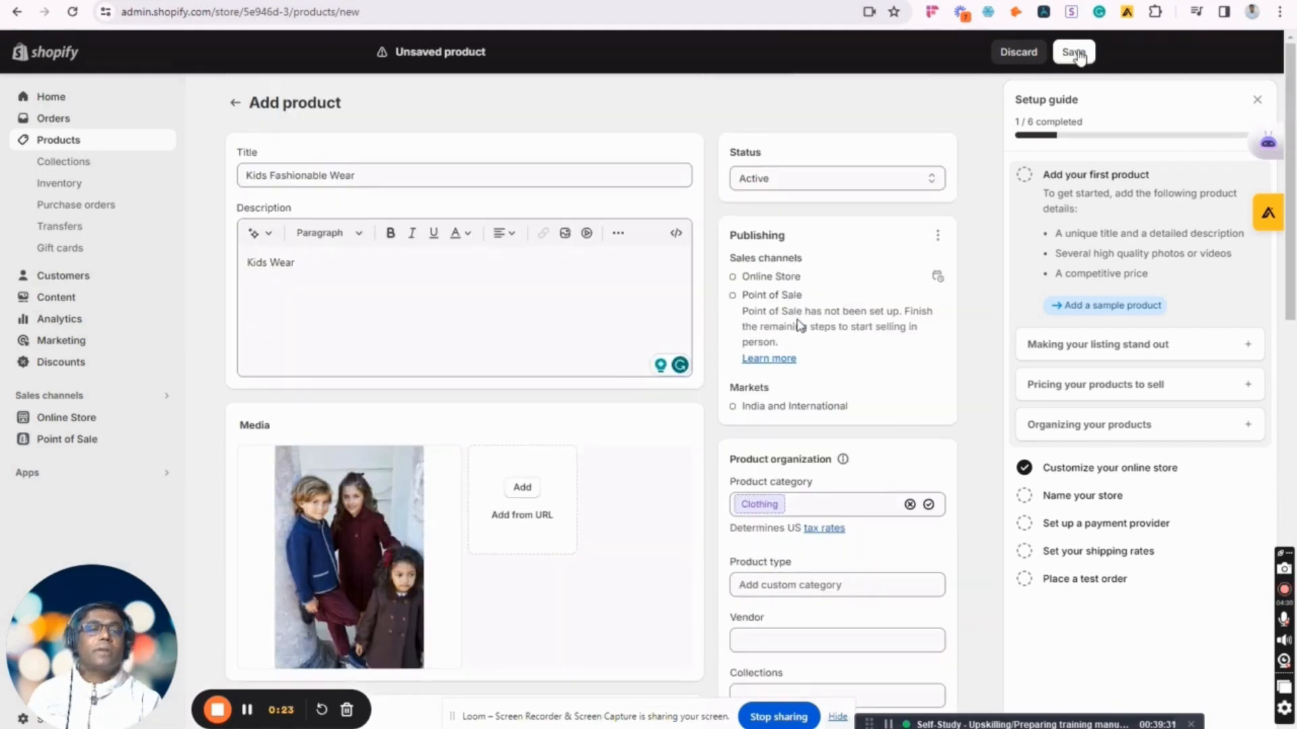
{"action": "left_click", "coordinate": [1074, 52]}
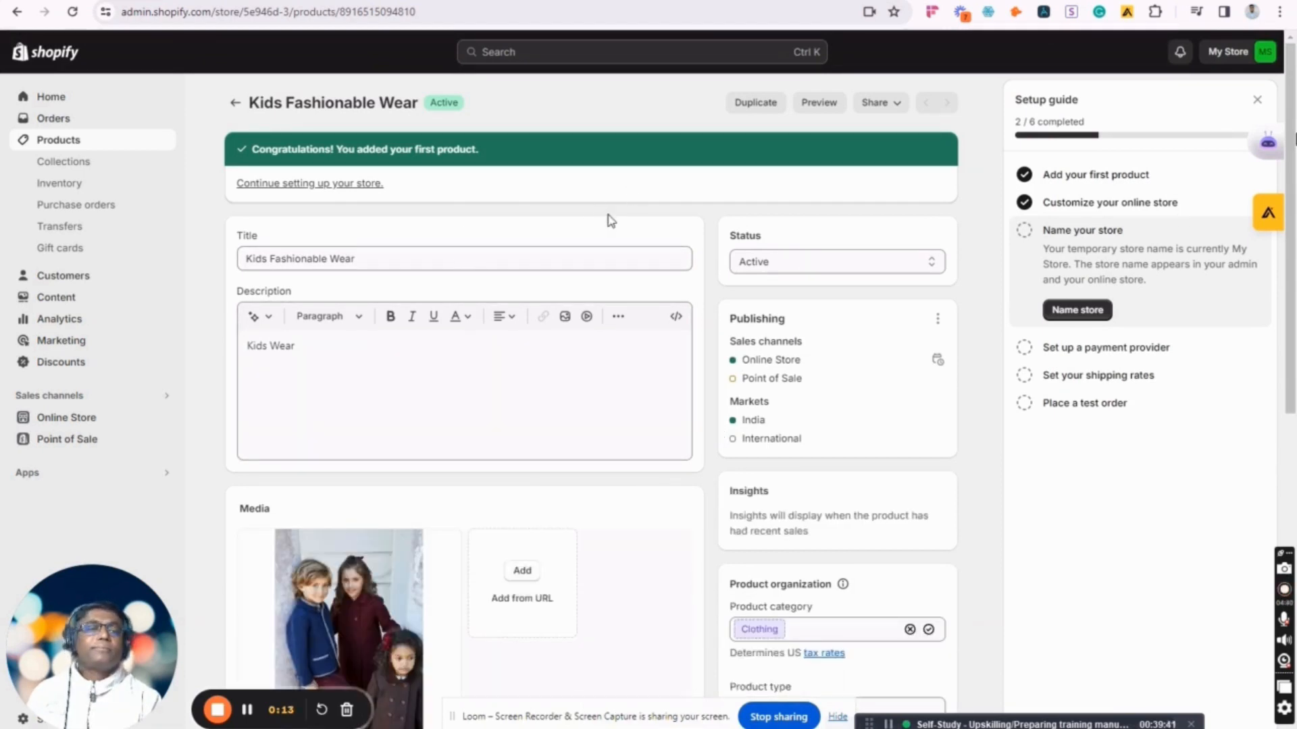
Step: View the live online store, look over its home page and open the store's Catalog page
{"action": "left_click", "coordinate": [165, 420]}
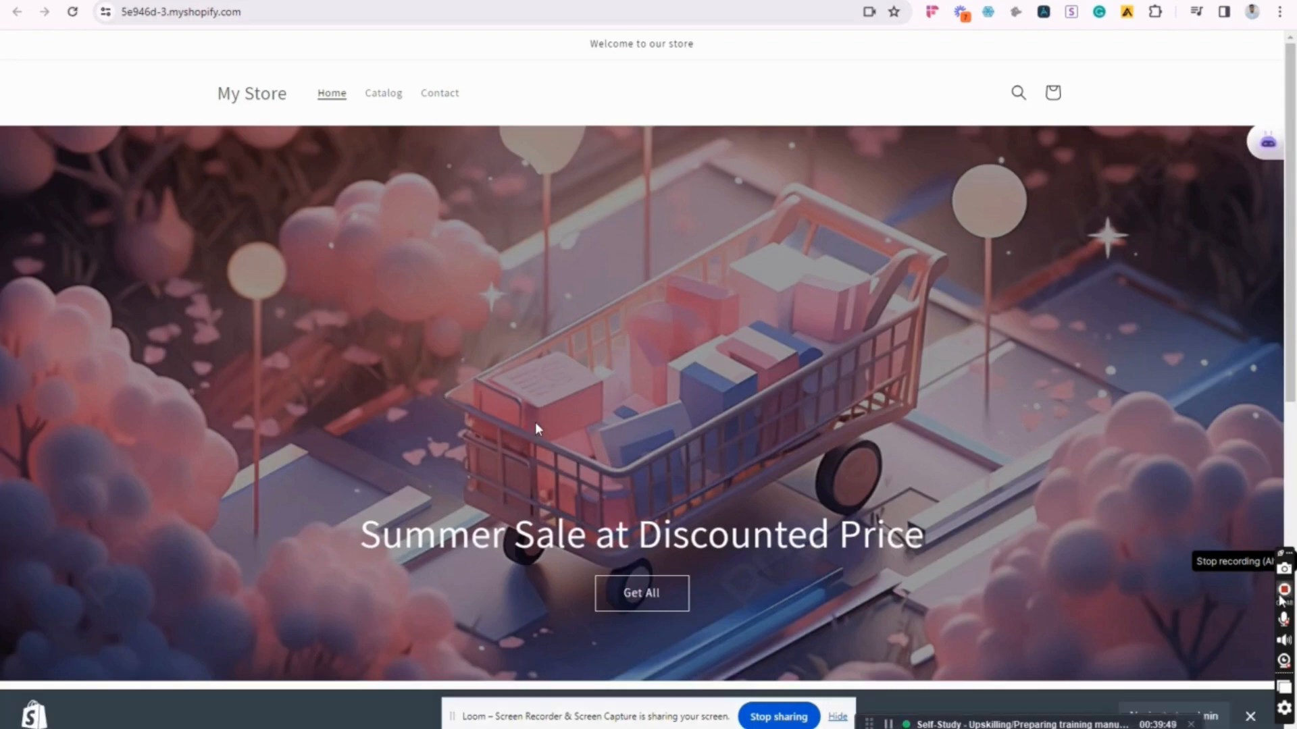
{"action": "scroll", "coordinate": [535, 424], "scroll_direction": "down", "scroll_amount": 5}
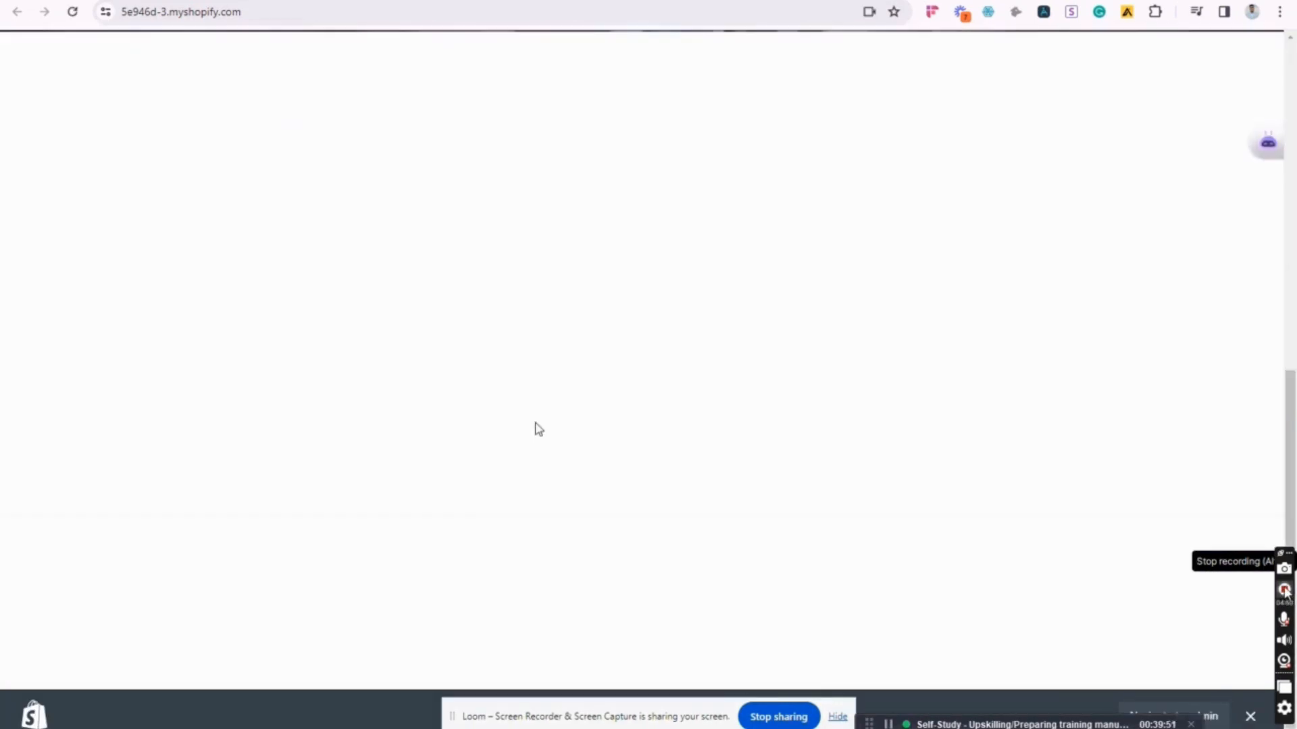
{"action": "scroll", "coordinate": [536, 426], "scroll_direction": "up", "scroll_amount": 5}
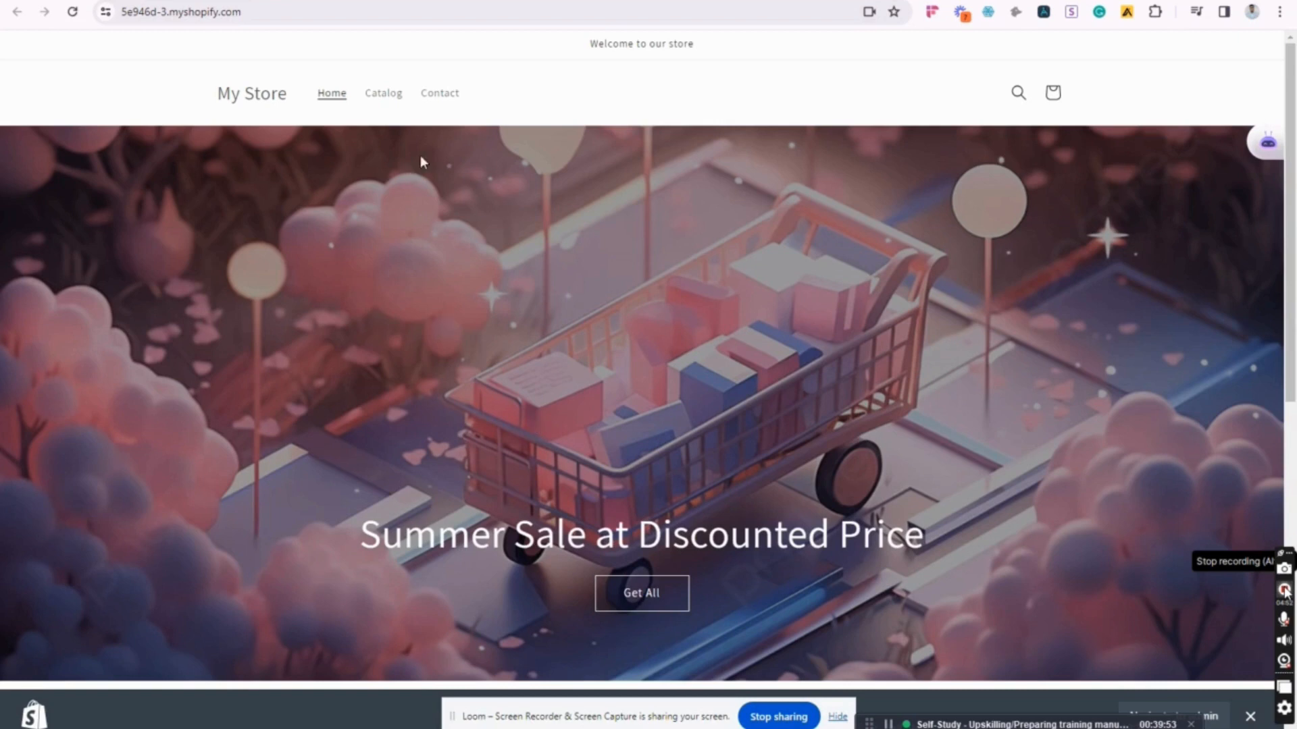
{"action": "left_click", "coordinate": [385, 96]}
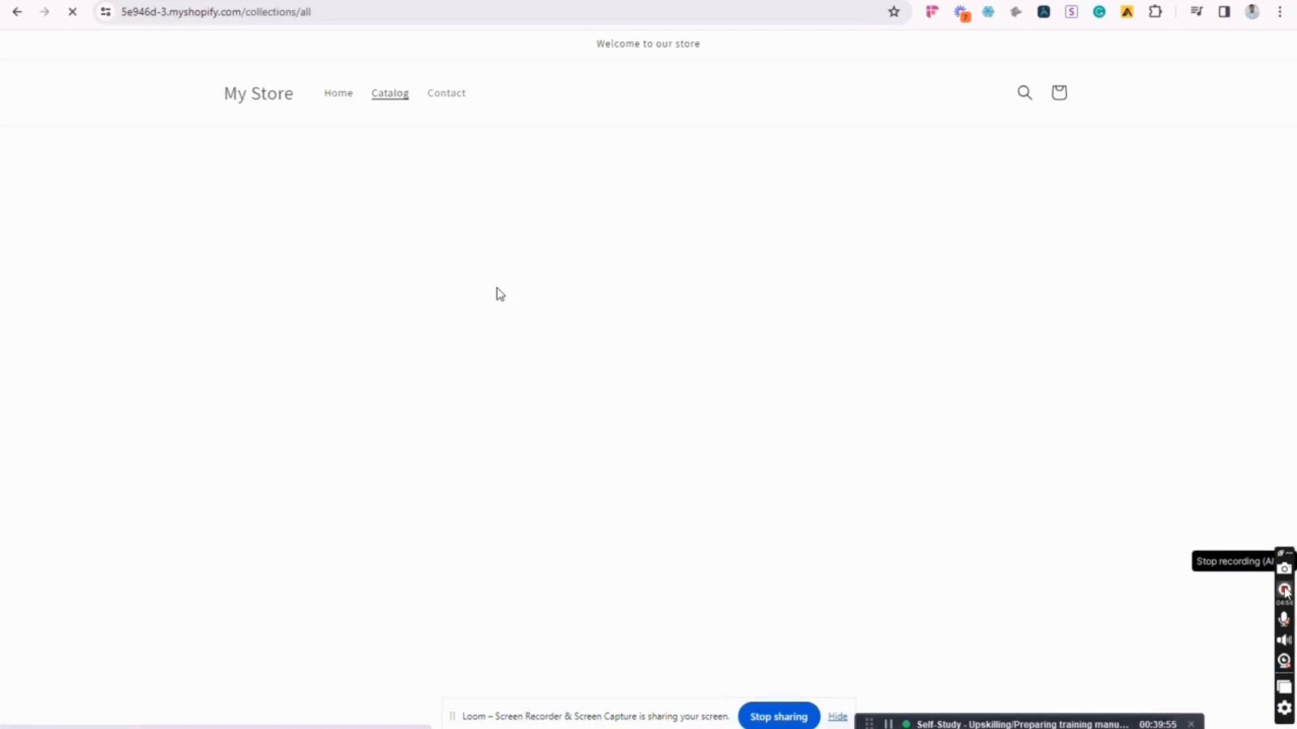